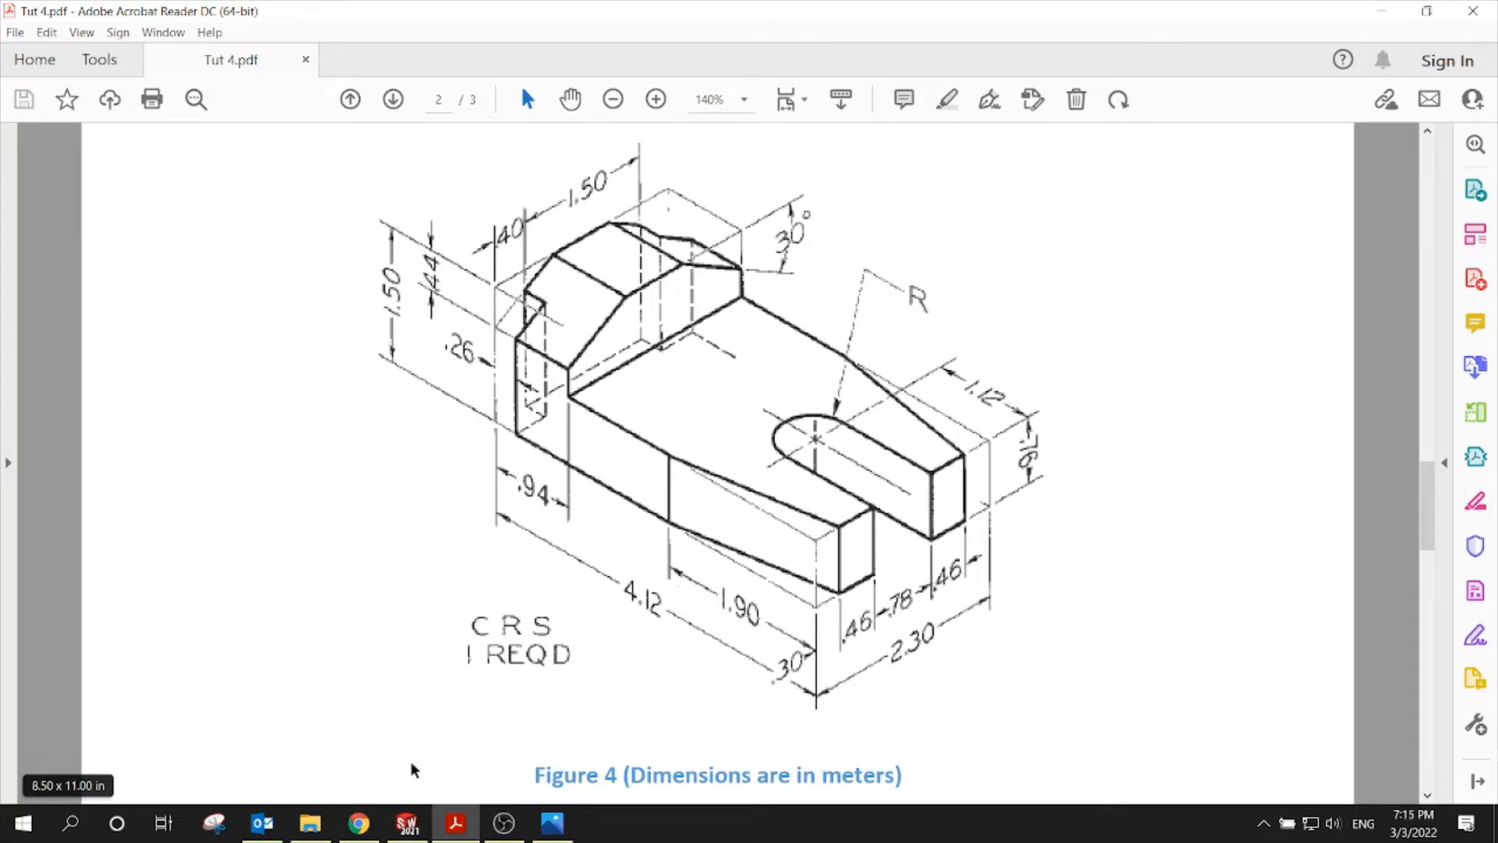
Review the Figure 4 bracket drawing in Tut 4.pdf, then switch to SOLIDWORKS
left_click(407, 823)
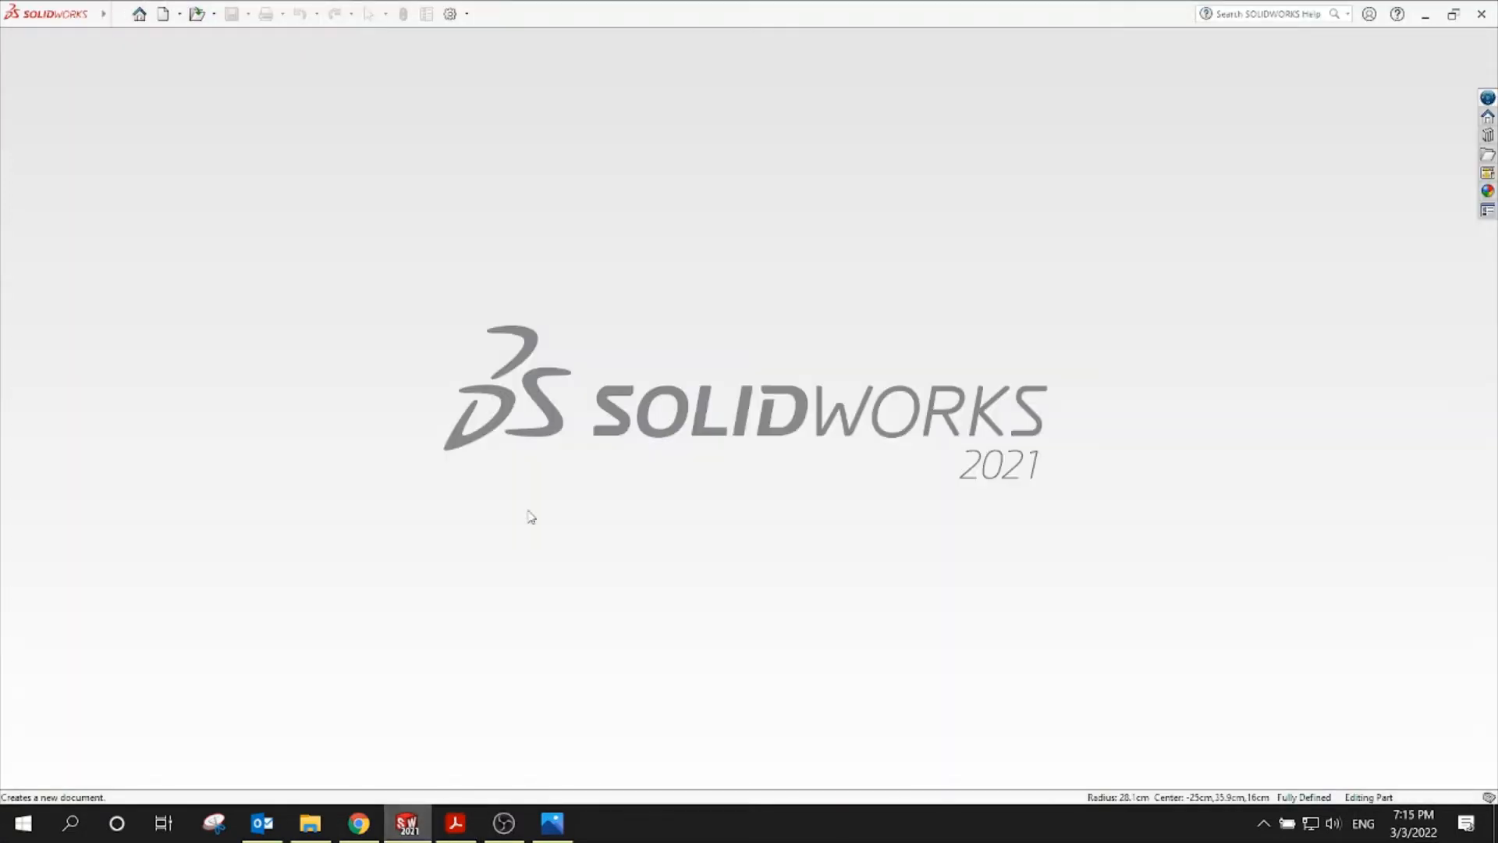
Create a new part and sketch a corner rectangle from the origin on the Top Plane
left_click(163, 14)
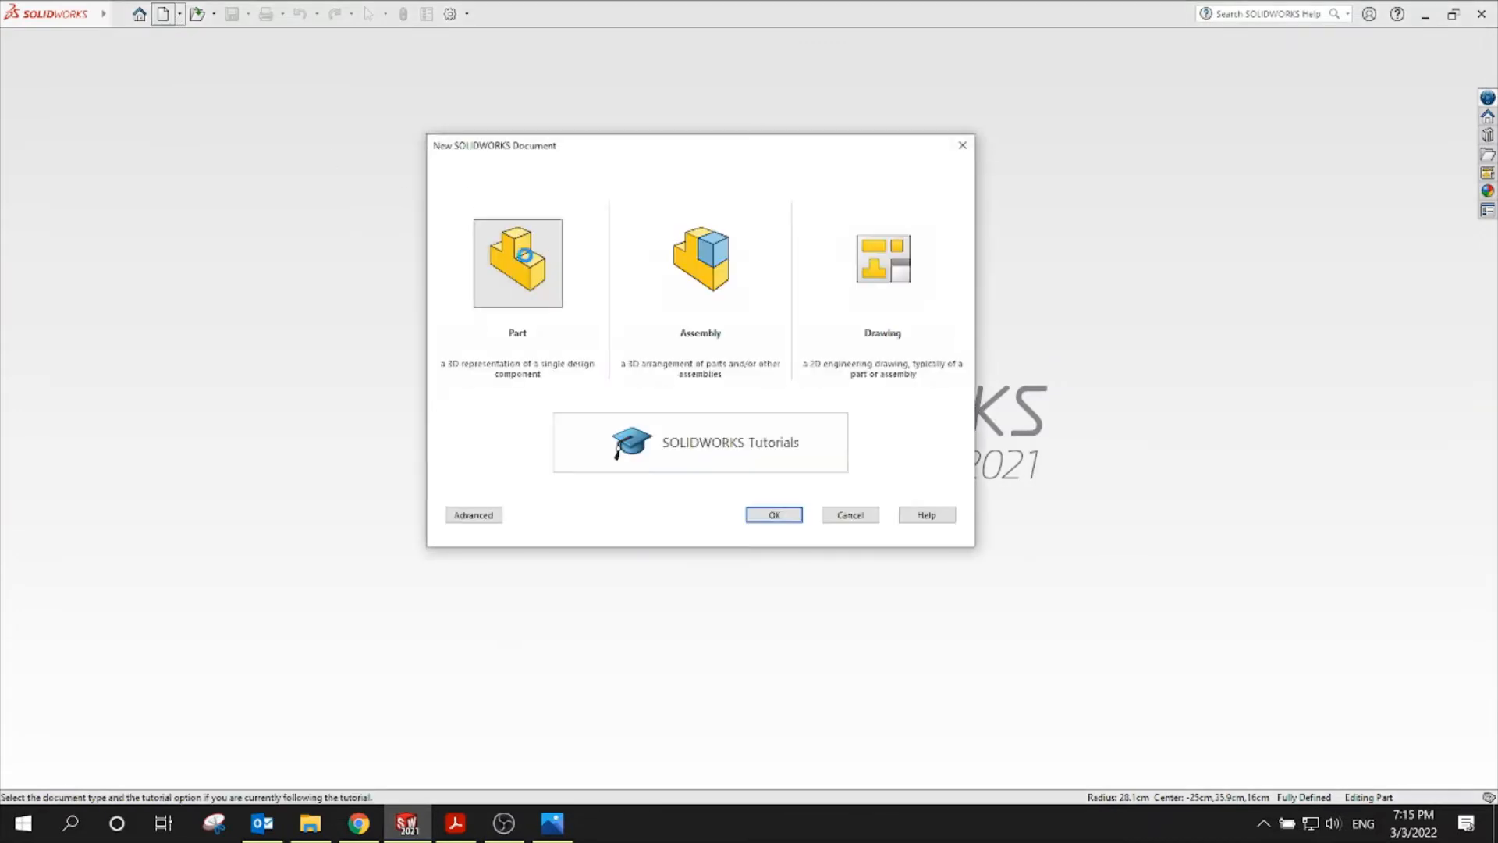
double_click(525, 255)
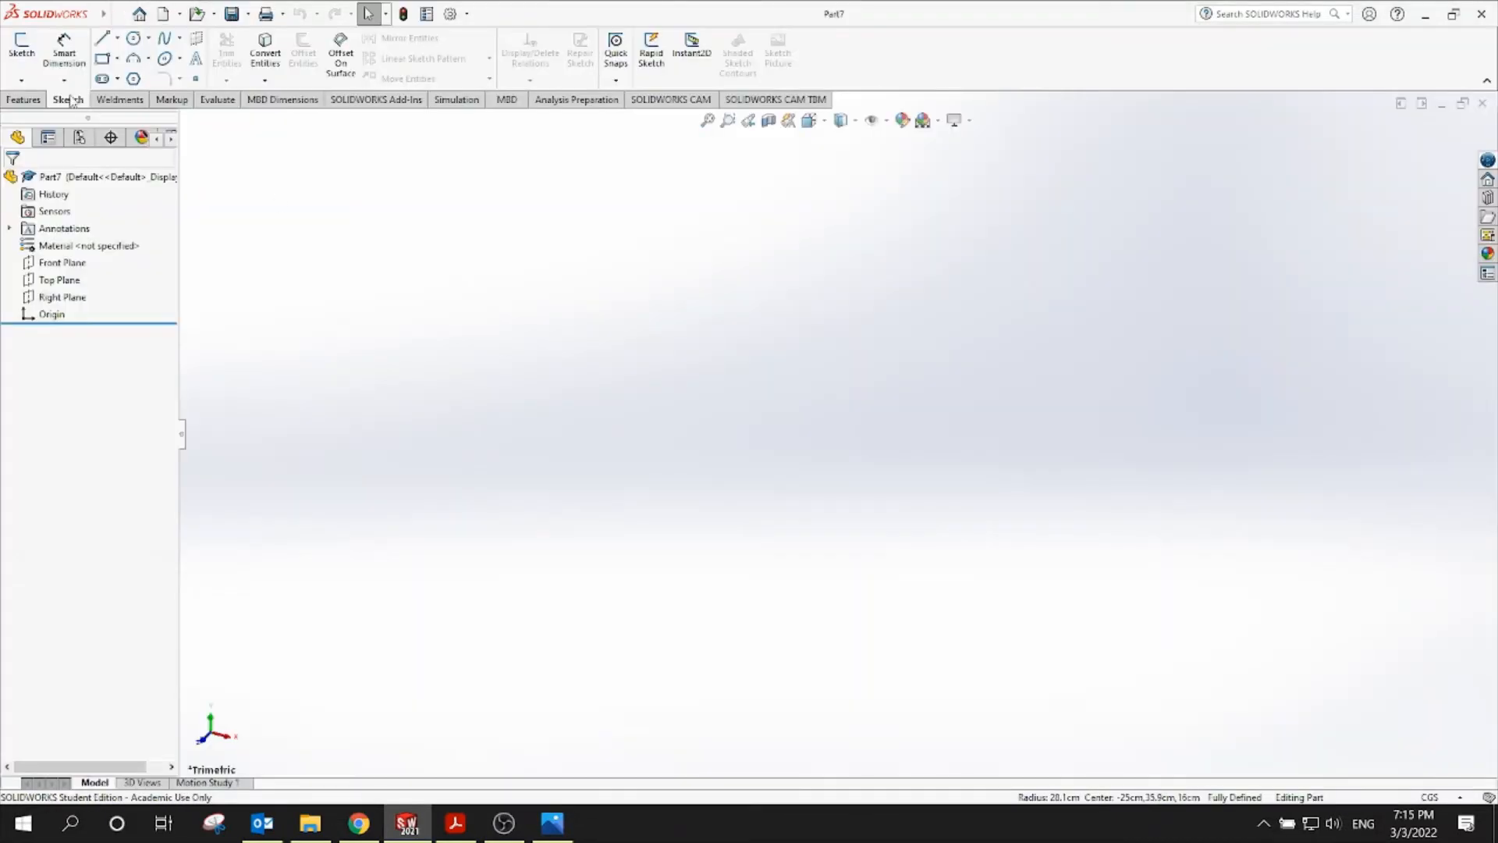
left_click(68, 99)
left_click(22, 48)
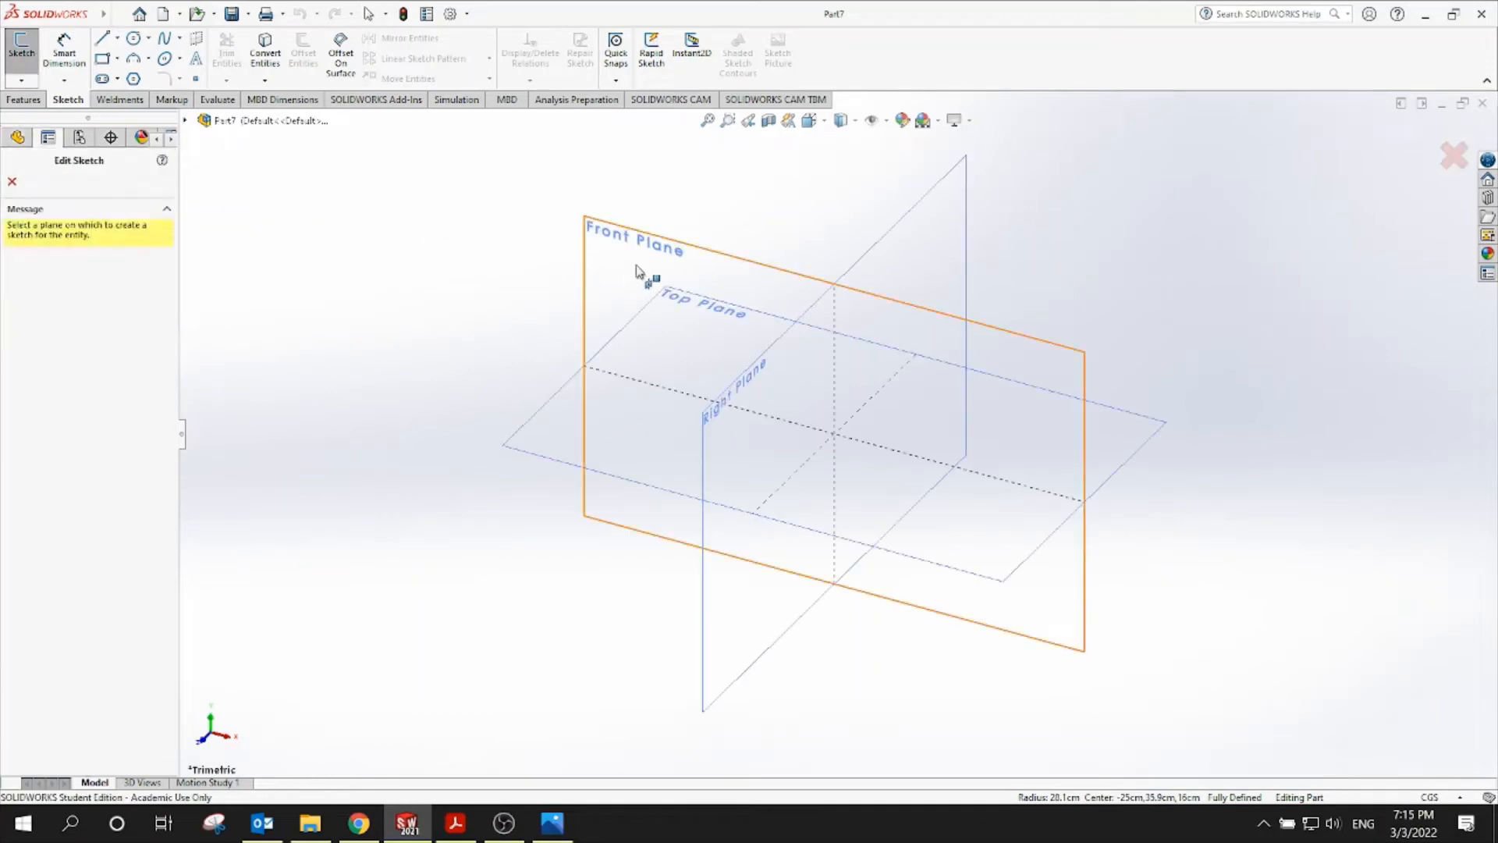
left_click(714, 312)
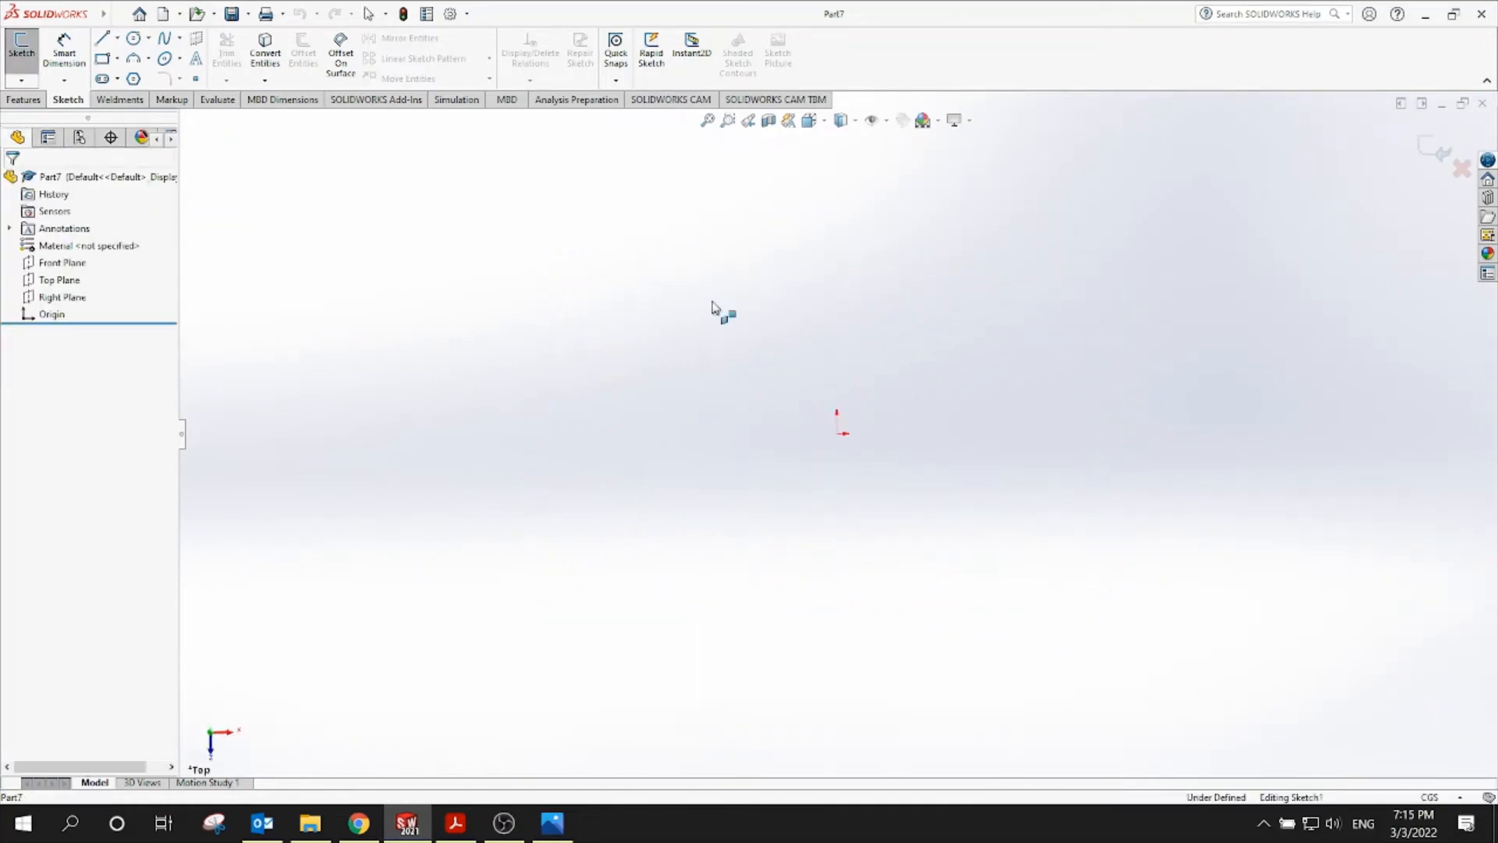
left_click(102, 59)
left_click(837, 434)
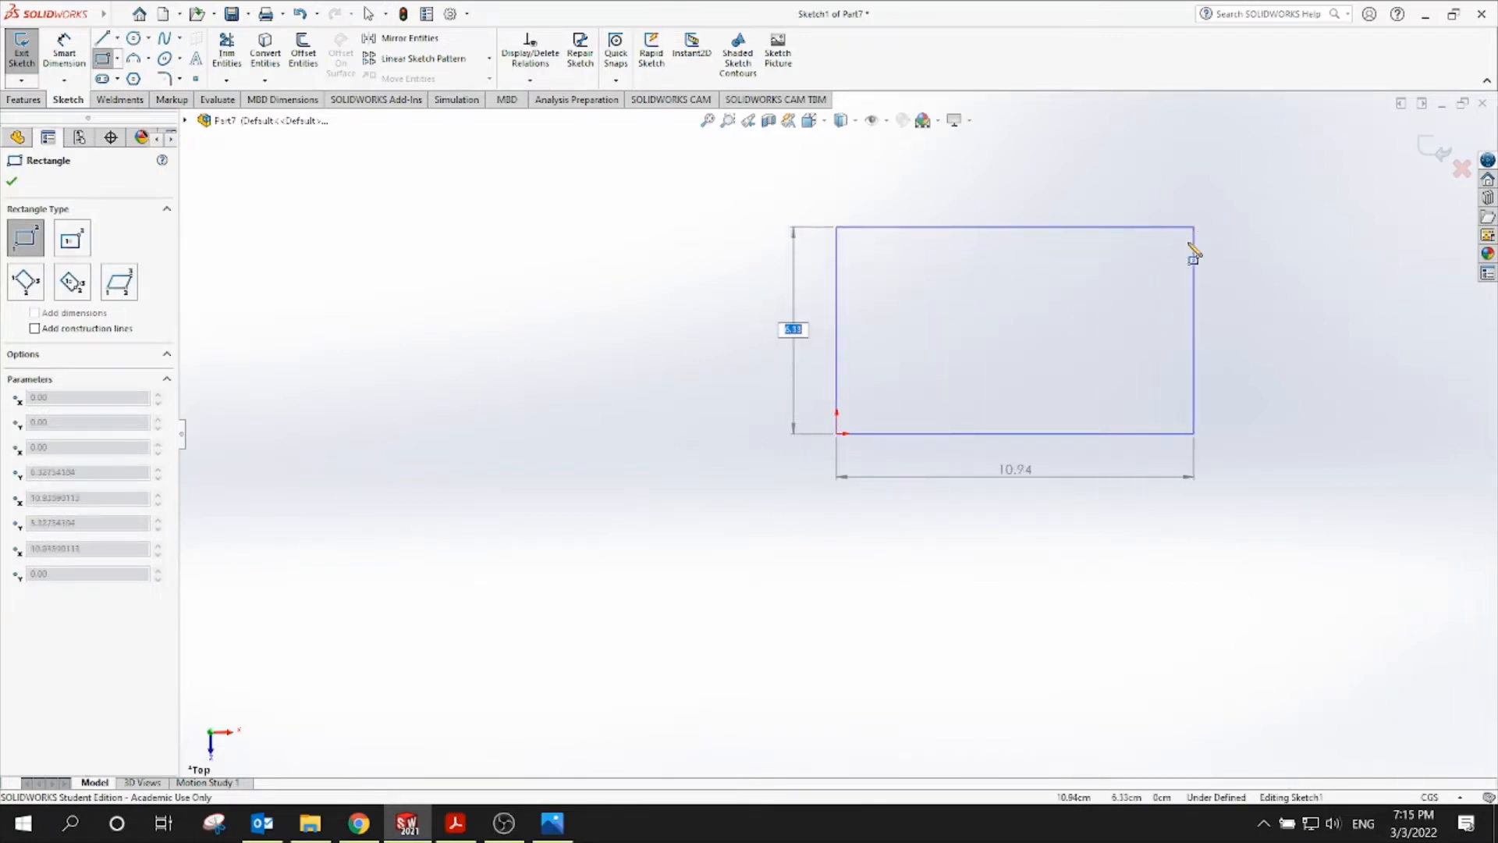
left_click(1194, 227)
key("f")
scroll(810, 446, "down", 5)
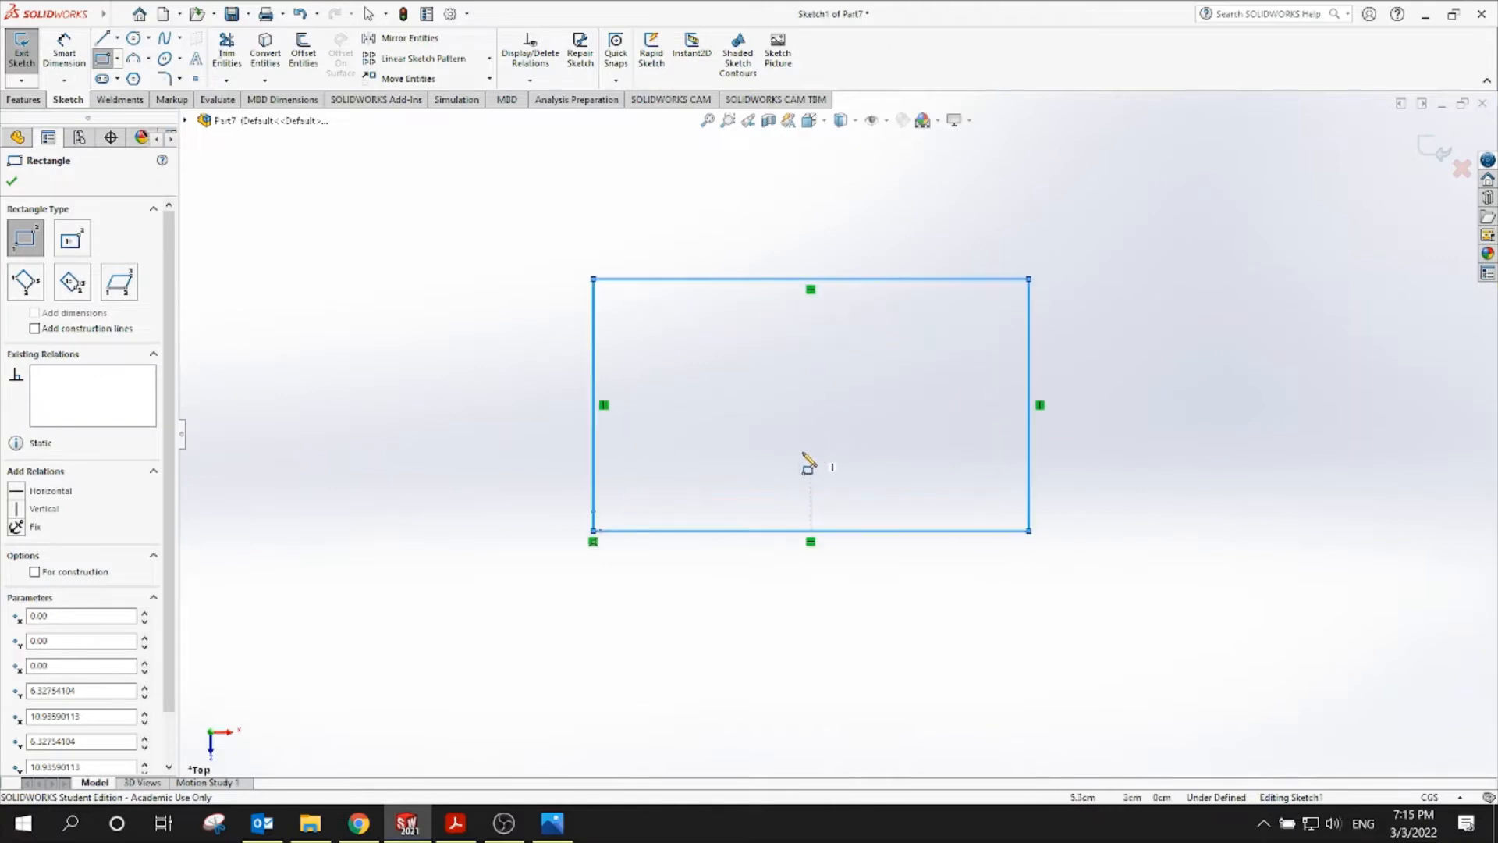
Check the drawing, then dimension the rectangle's bottom edge to 4.12
left_click(458, 823)
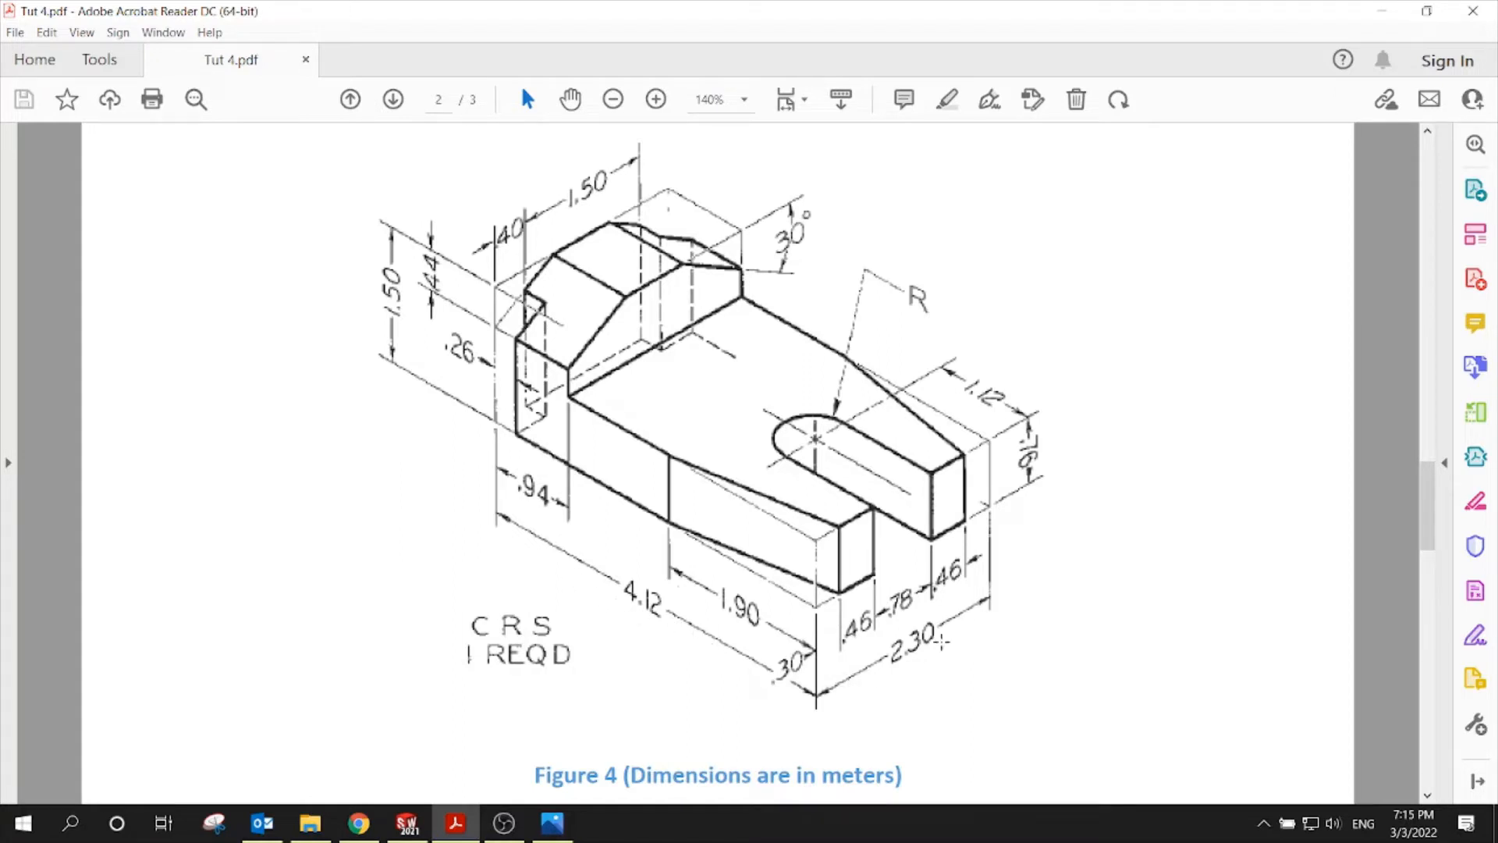
left_click(407, 823)
left_click(64, 51)
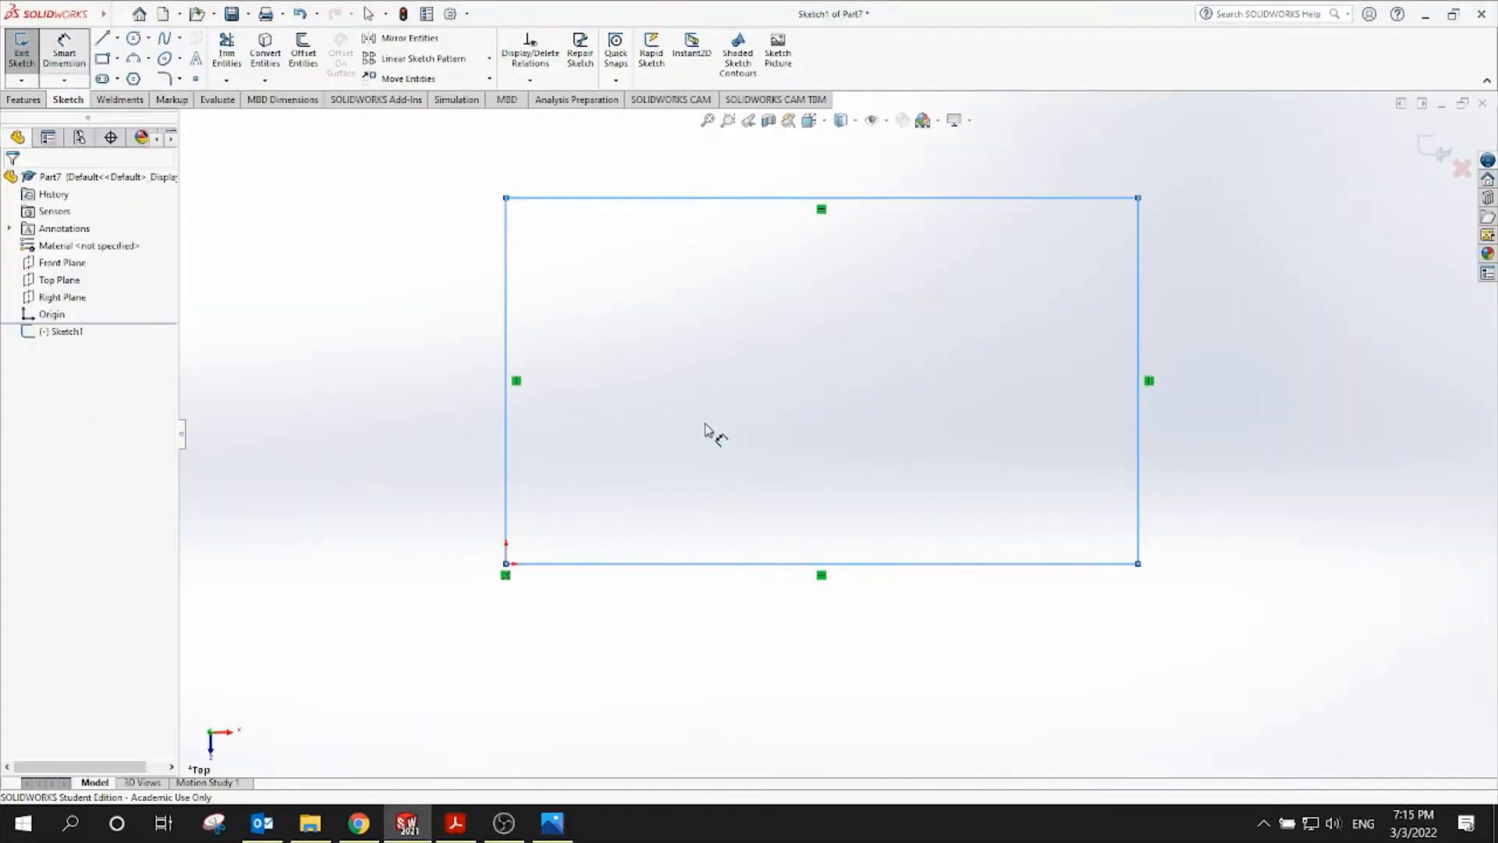
left_click(877, 568)
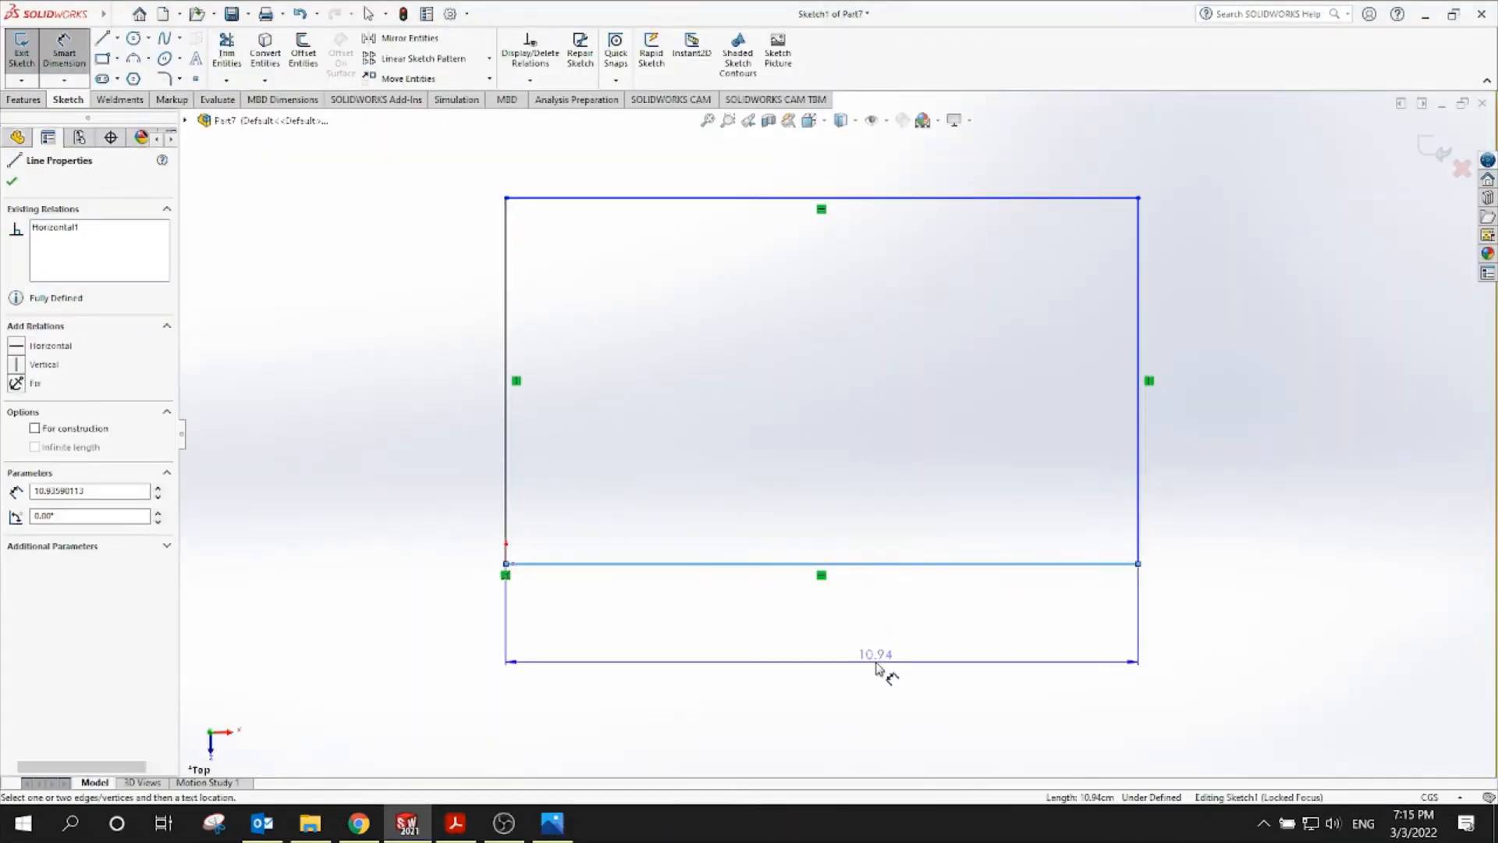
left_click(877, 667)
type("4.12")
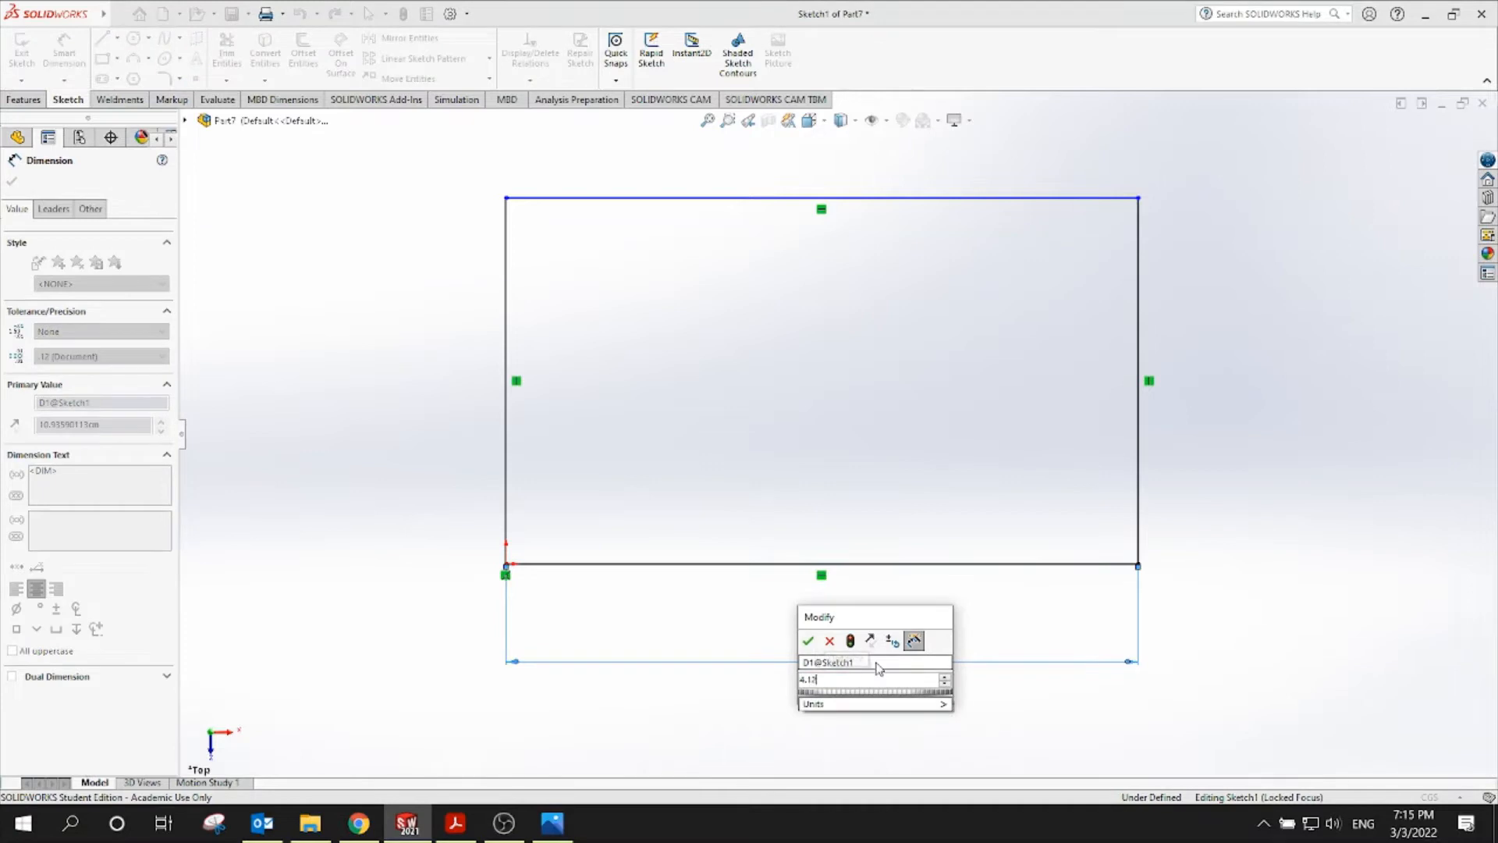
key("Return")
Dimension the rectangle's height to 2.30, then go back to the PDF drawing
left_click(1140, 311)
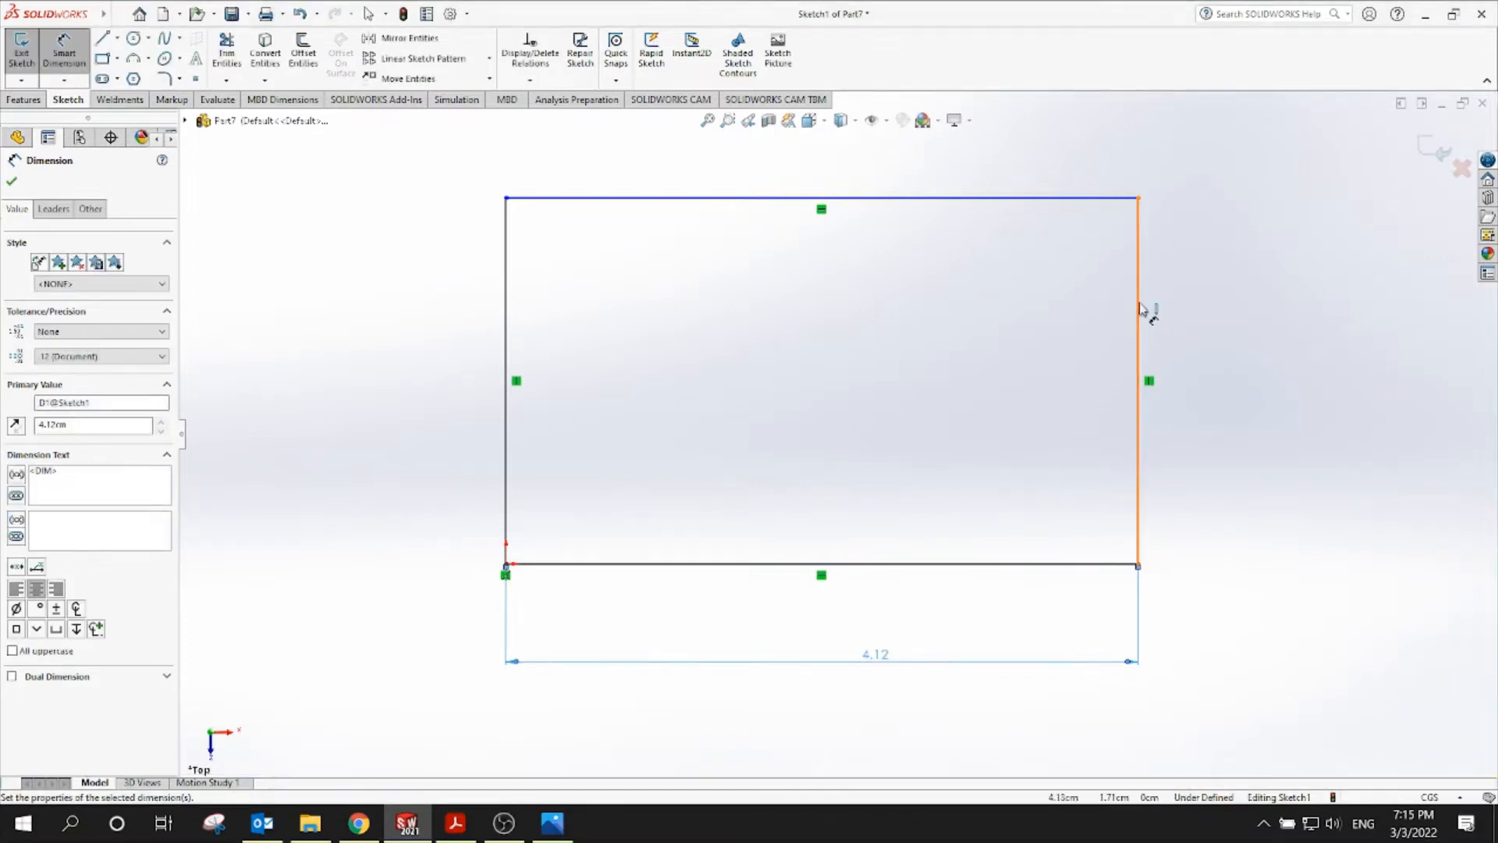
left_click(1223, 312)
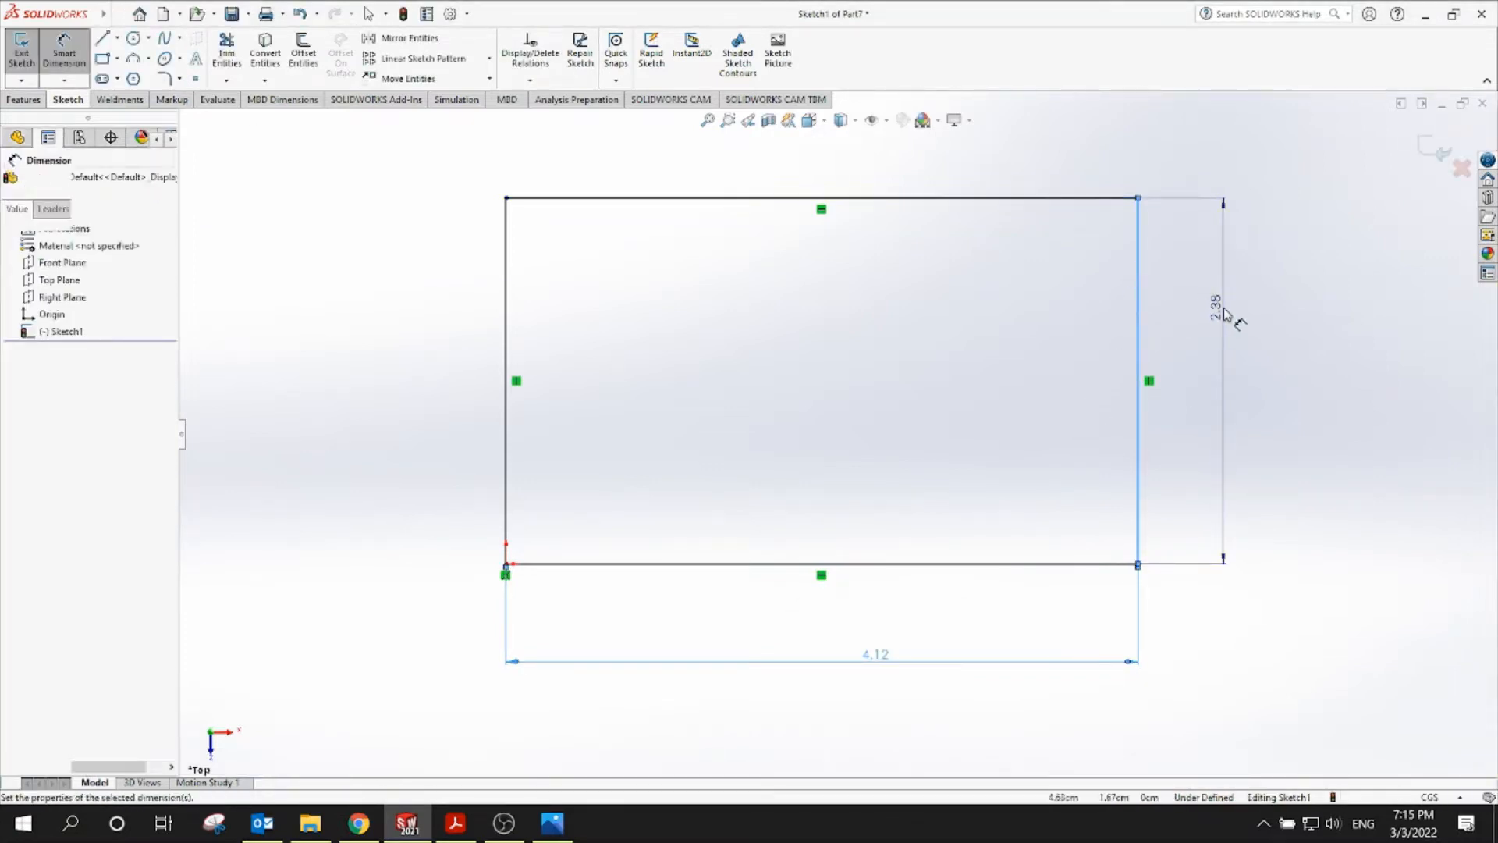
type("2.38384279cm")
key("Return")
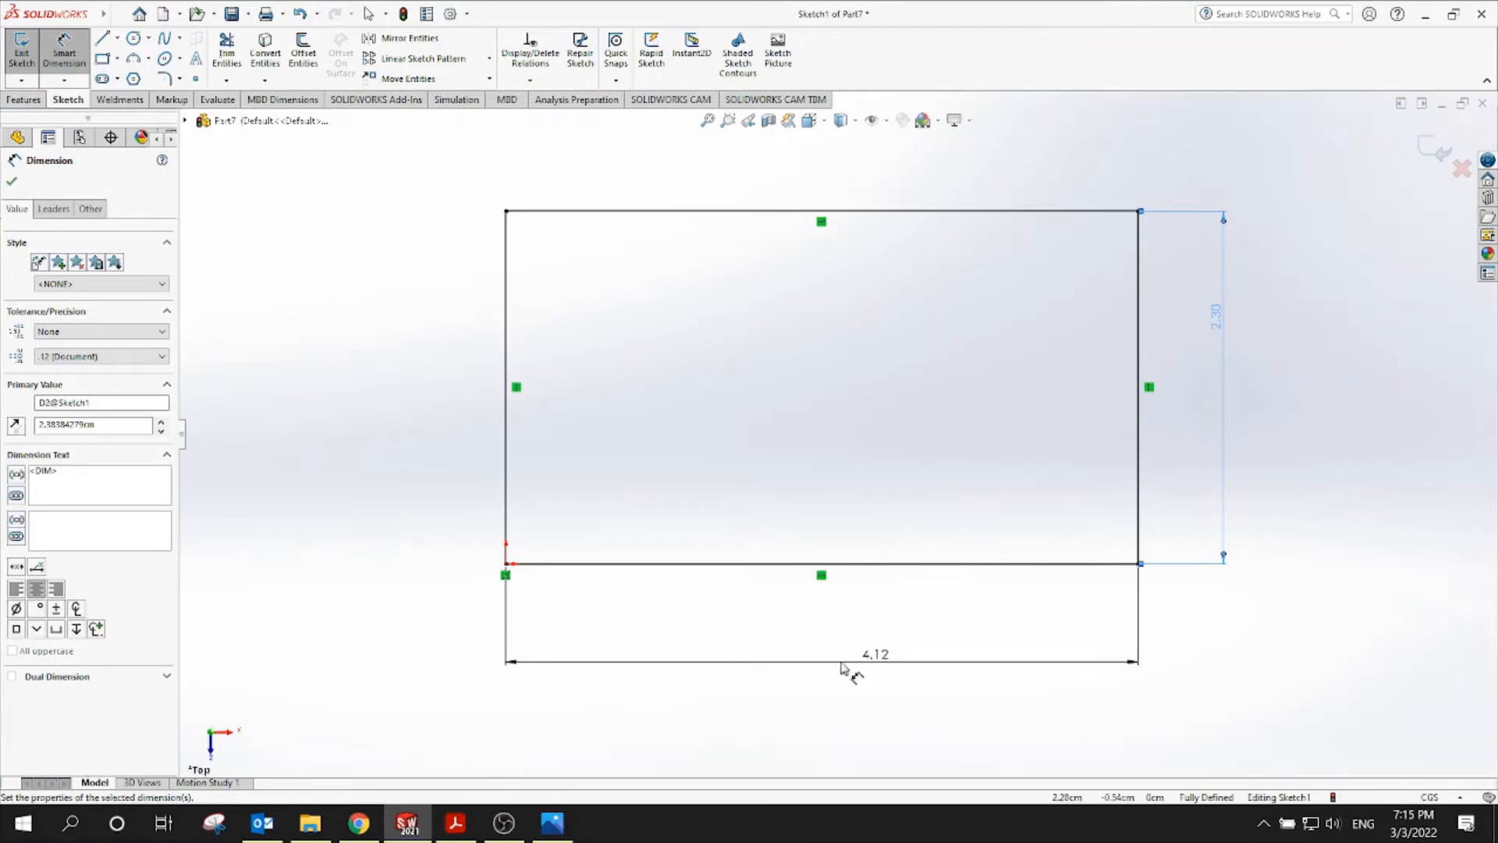
left_click(455, 822)
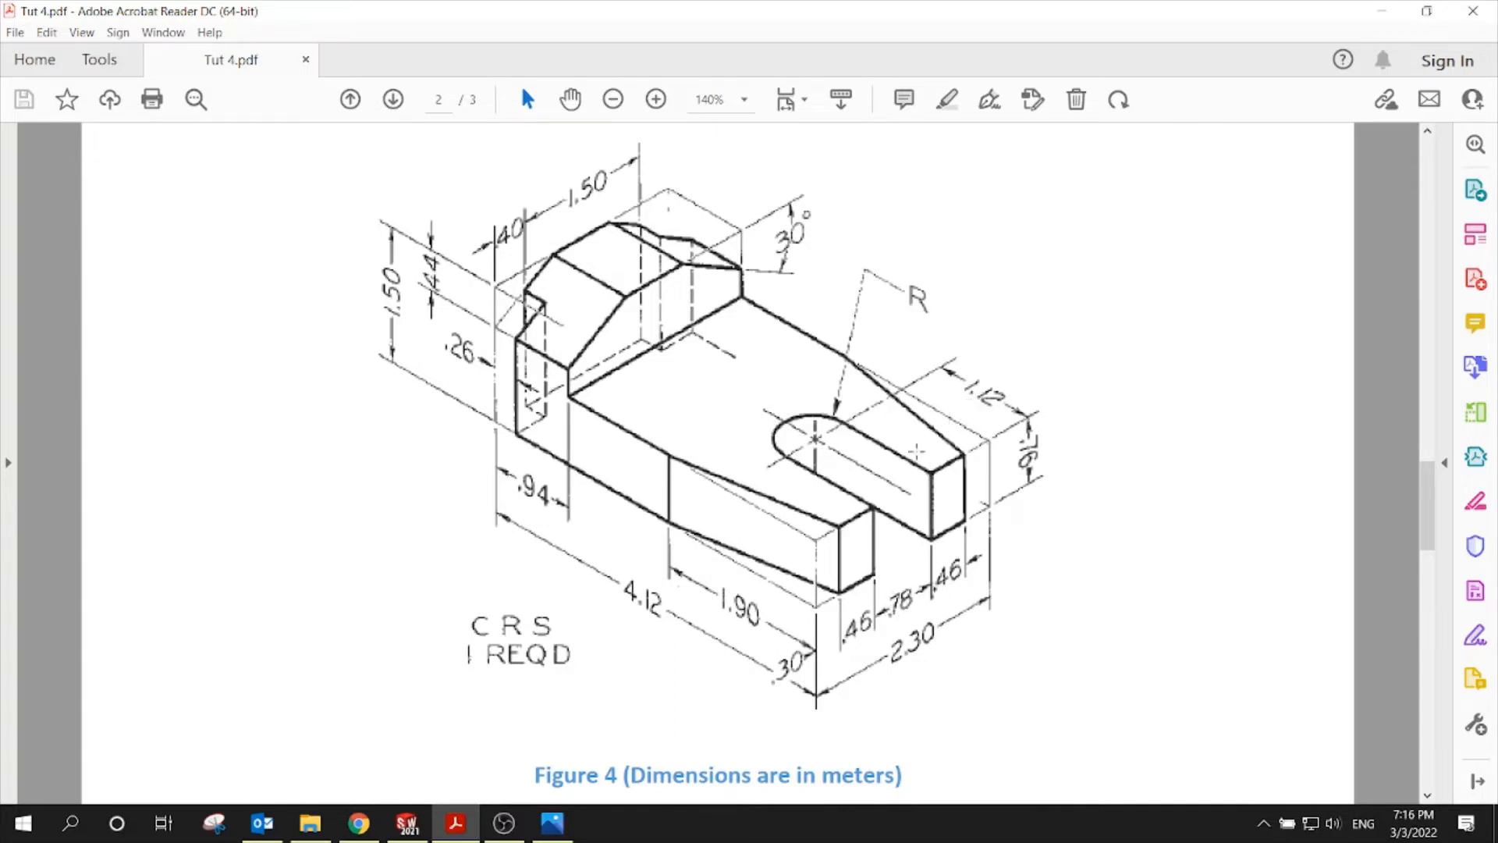
Look over the bracket dimensions in Tut 4.pdf, then return to the SOLIDWORKS sketch
left_click(406, 823)
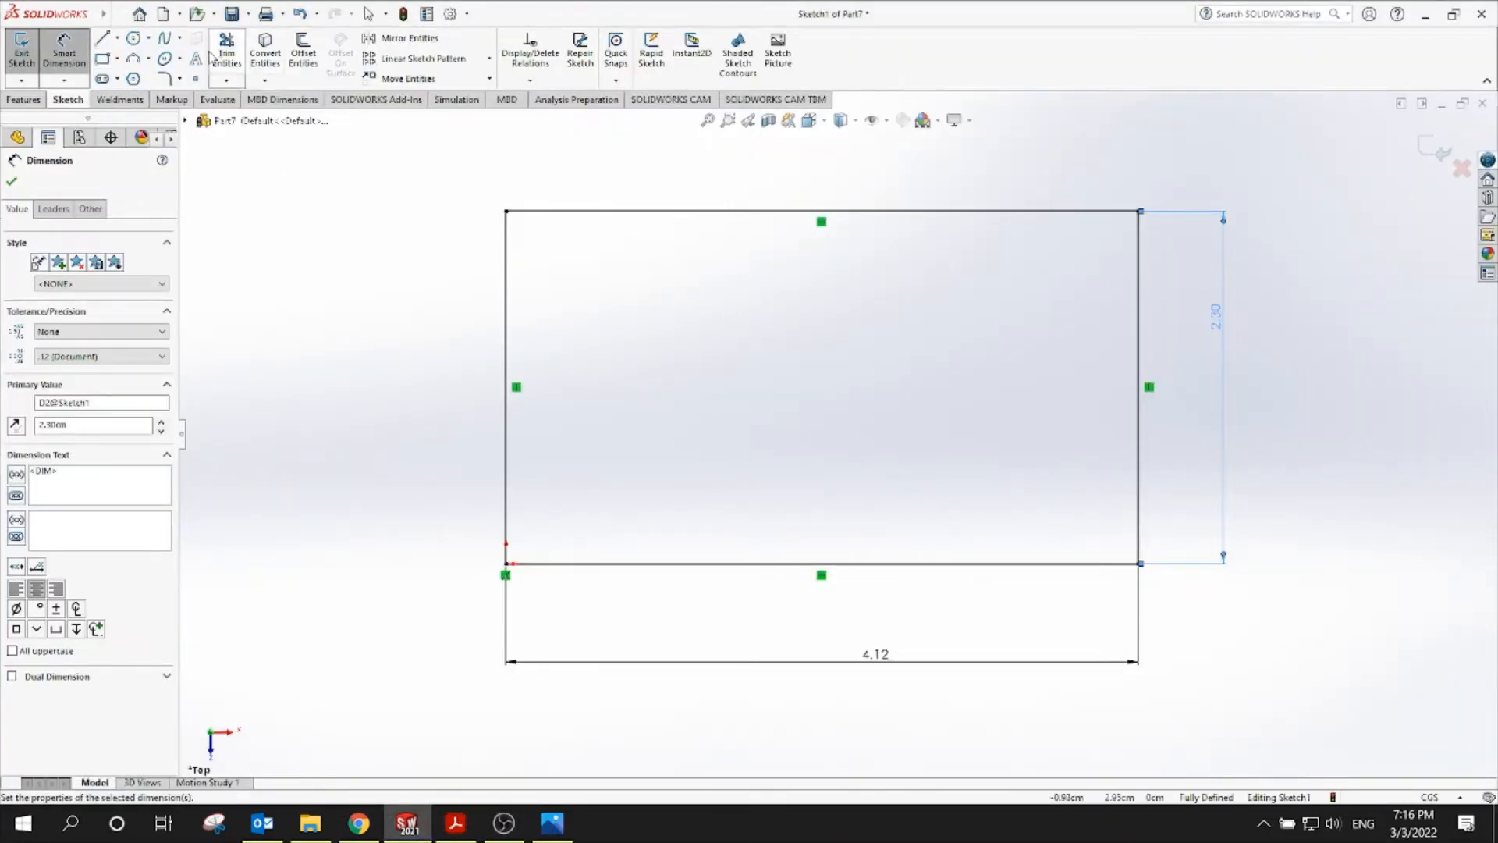
Draw a circle inside the rectangle and locate its centre 1.12 from the right edge
left_click(135, 38)
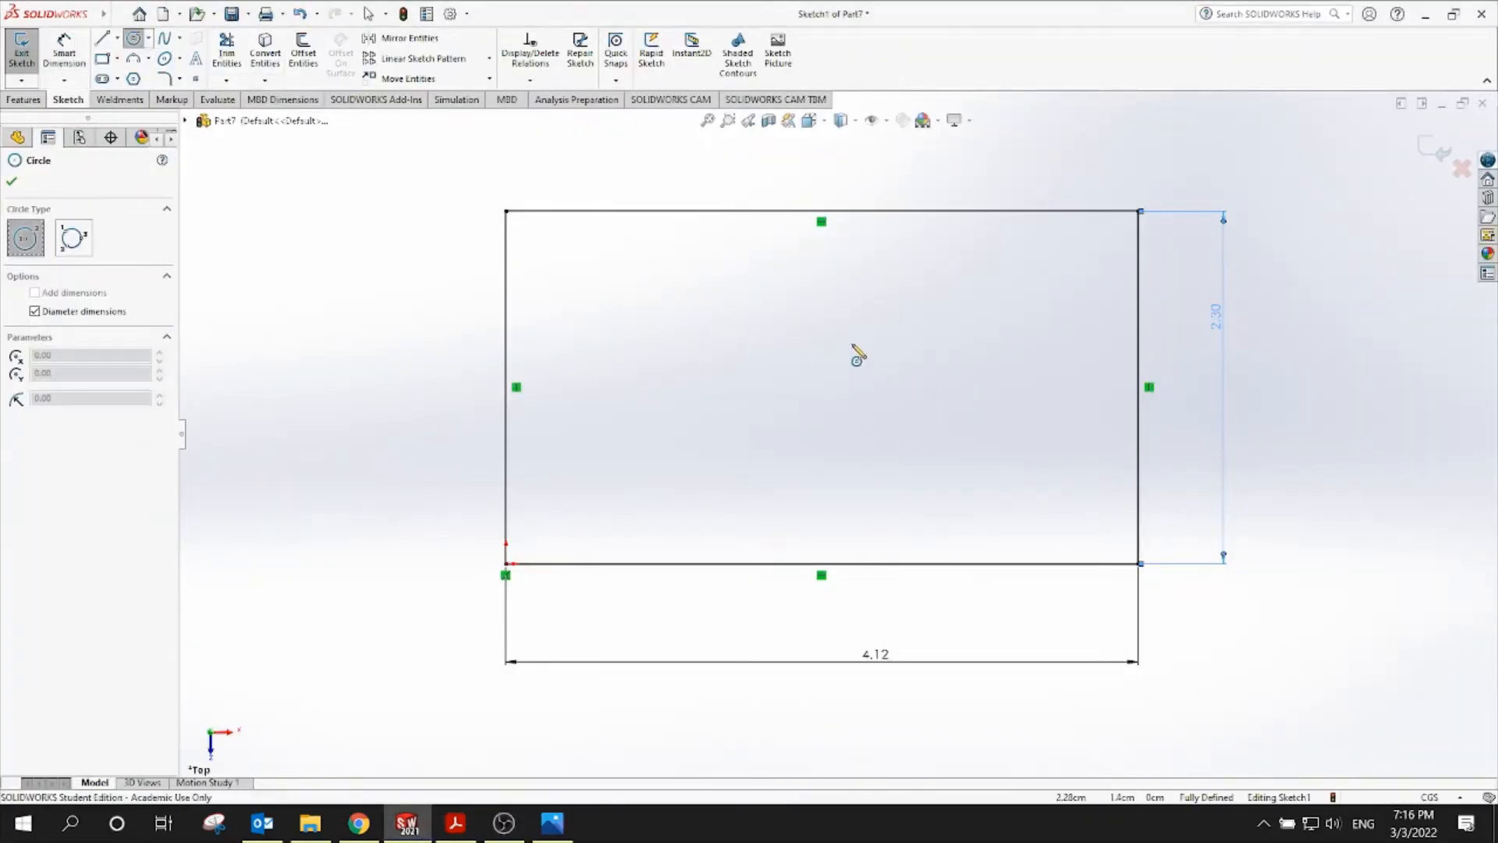
left_click(862, 363)
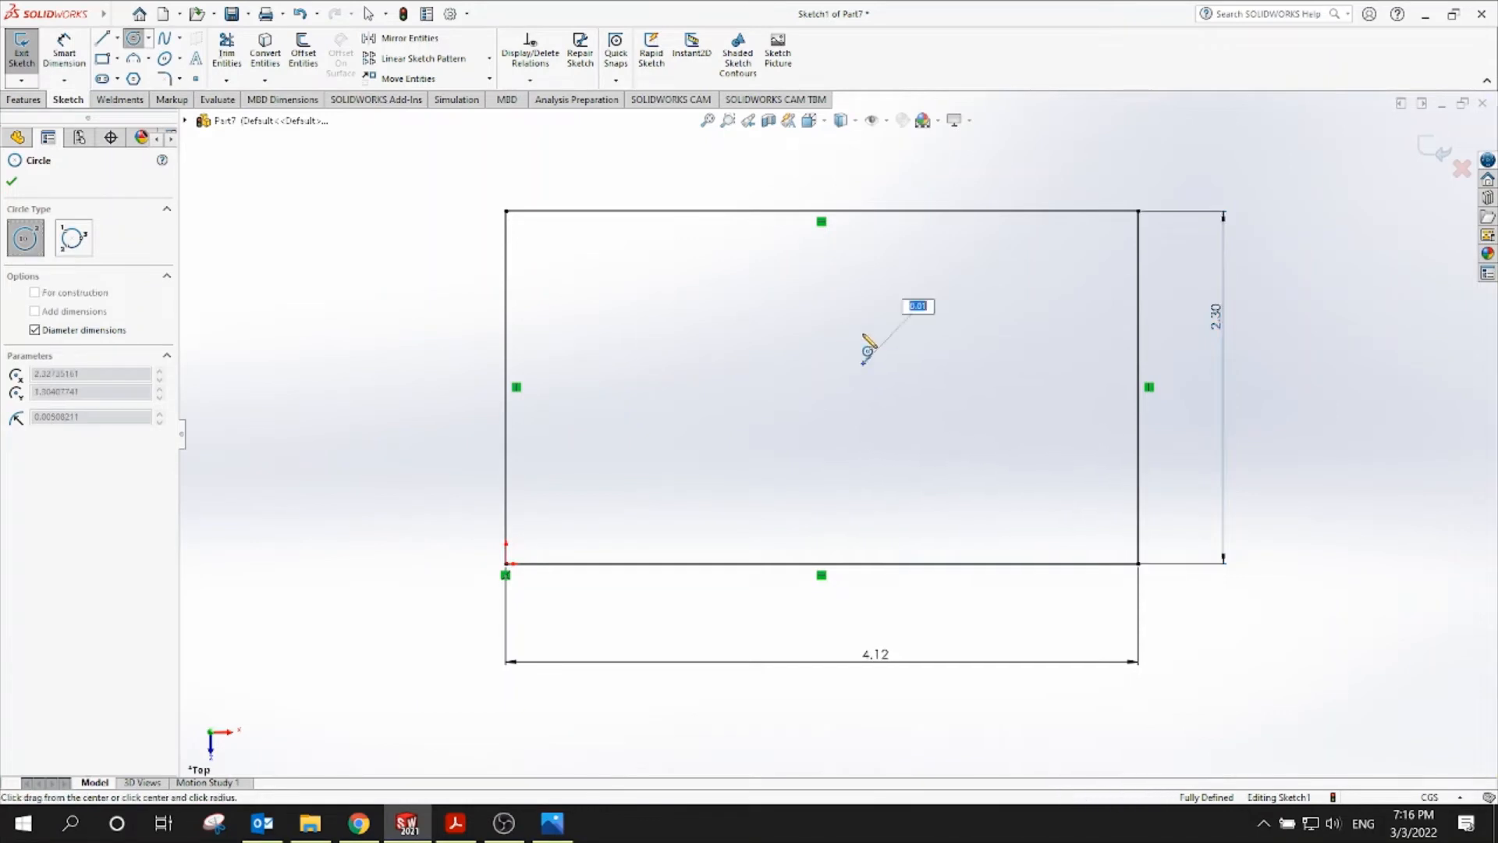
left_click(856, 295)
left_click(63, 52)
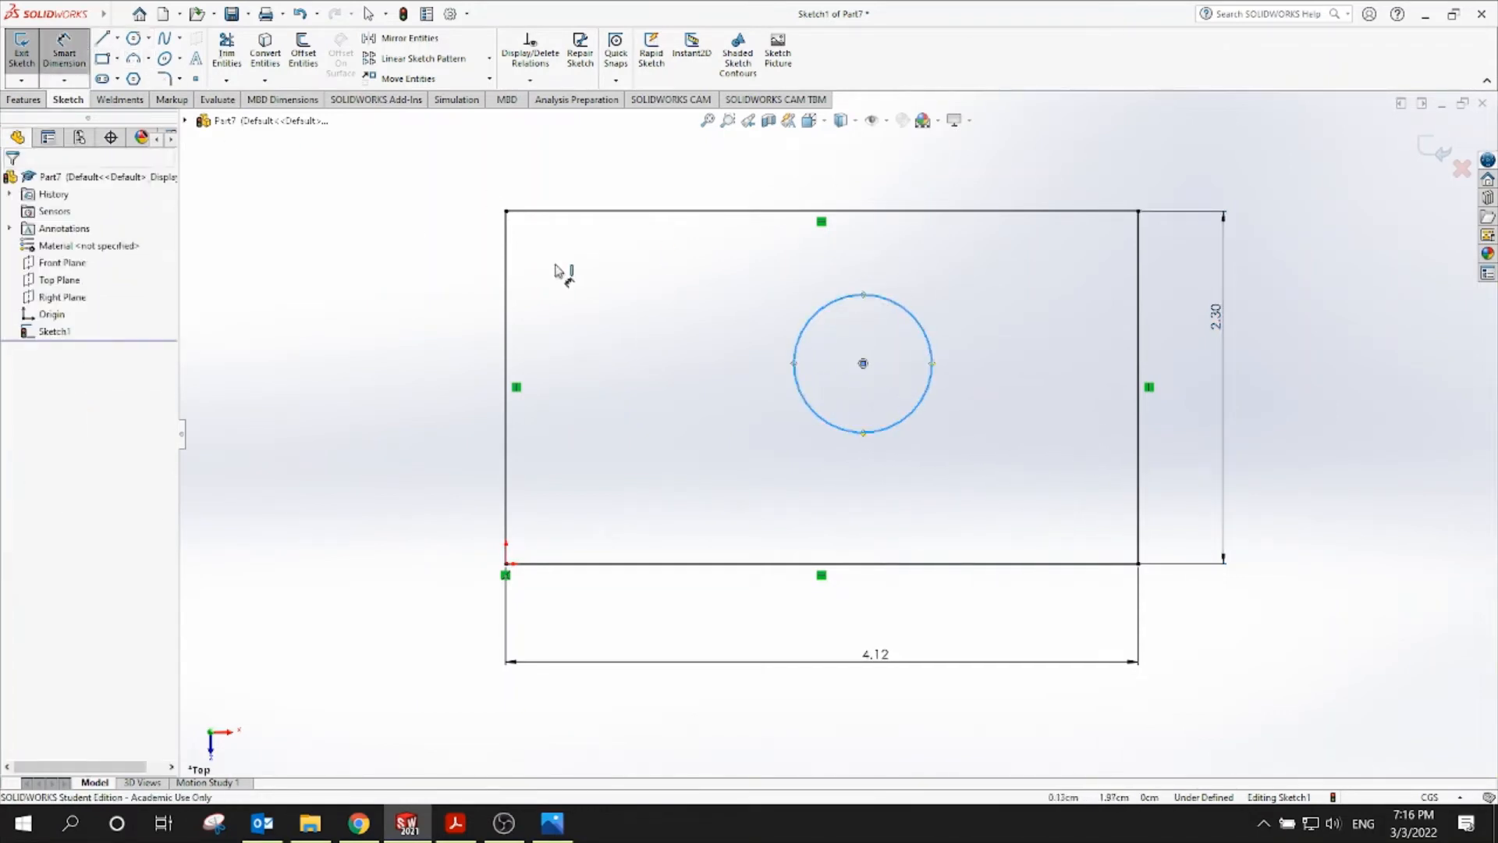
left_click(1138, 349)
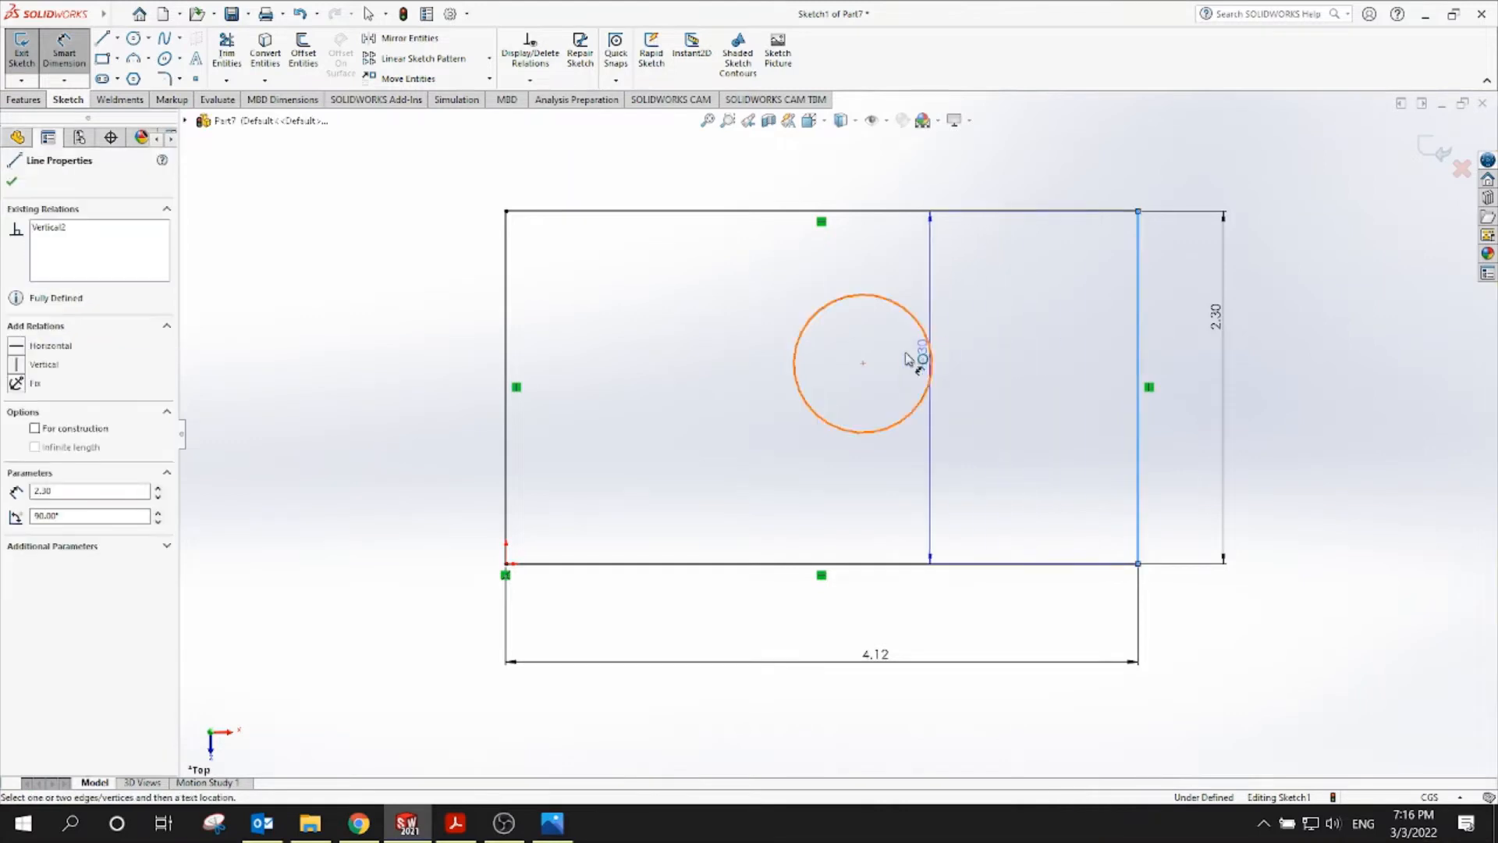
left_click(863, 362)
scroll(1030, 347, "up", 3)
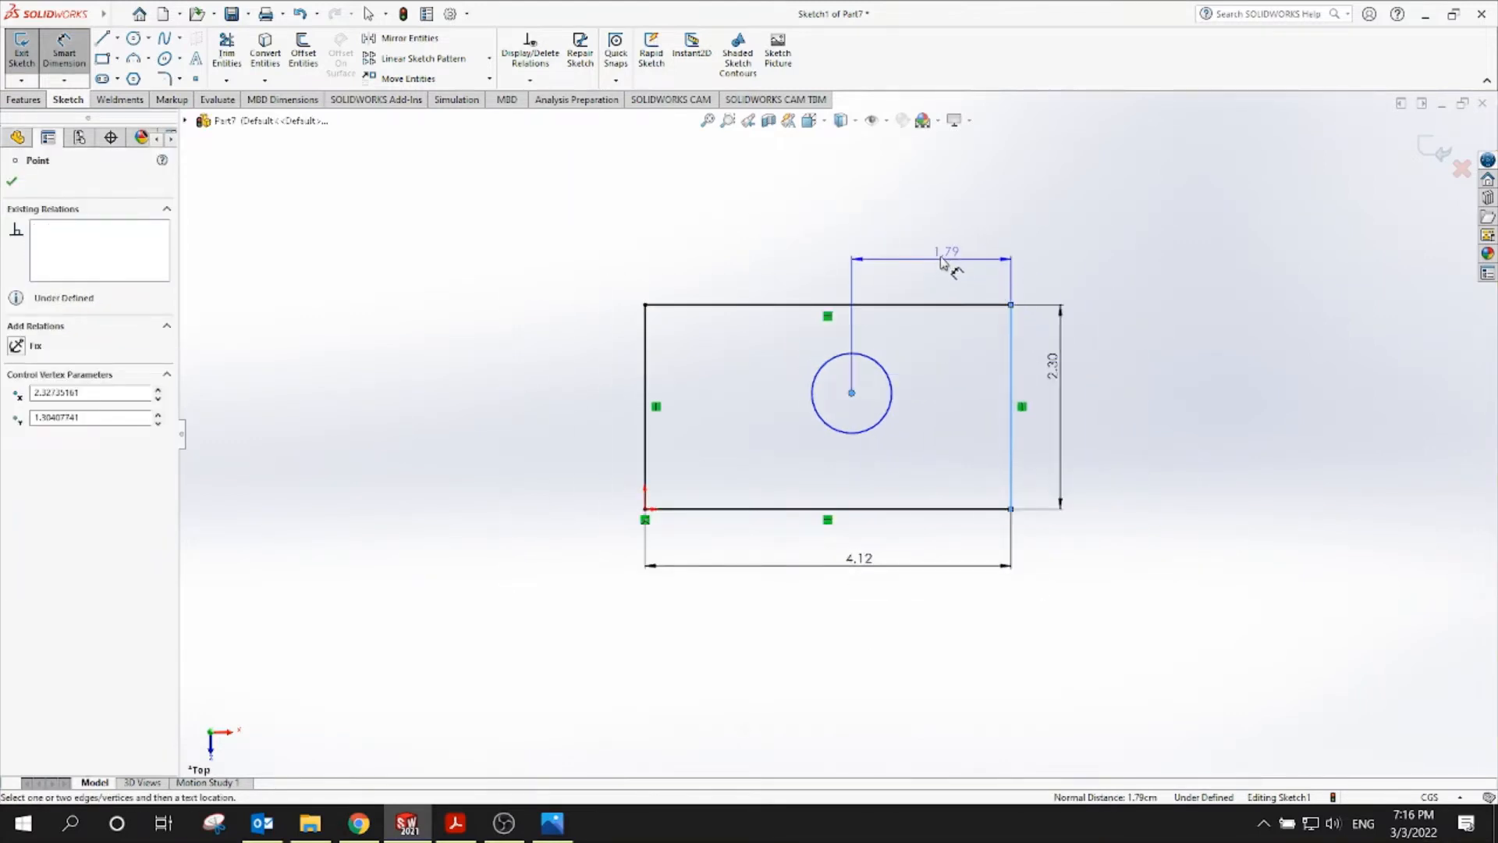
left_click(940, 262)
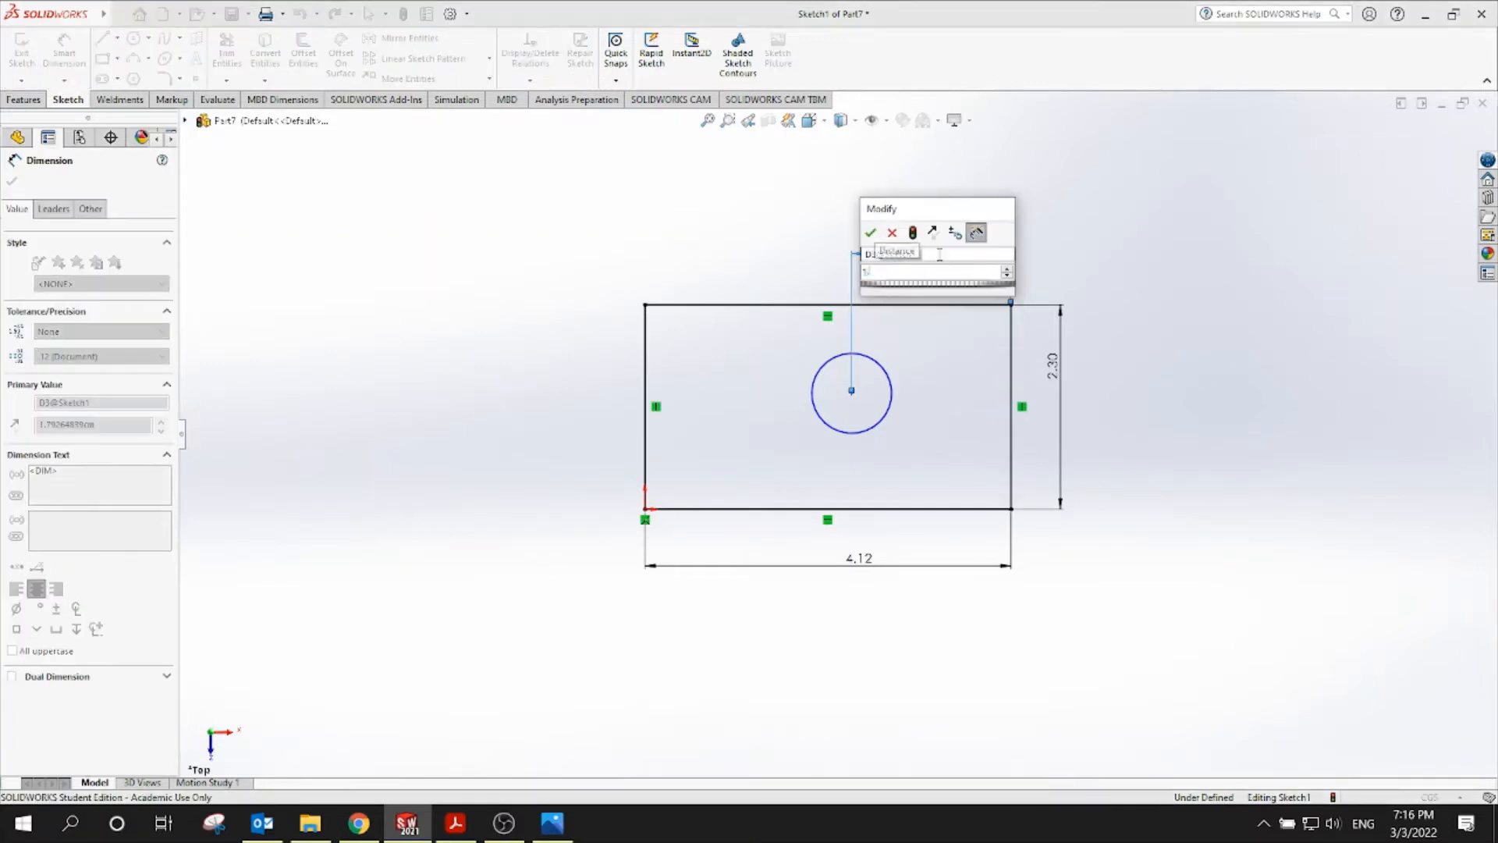
left_click(870, 233)
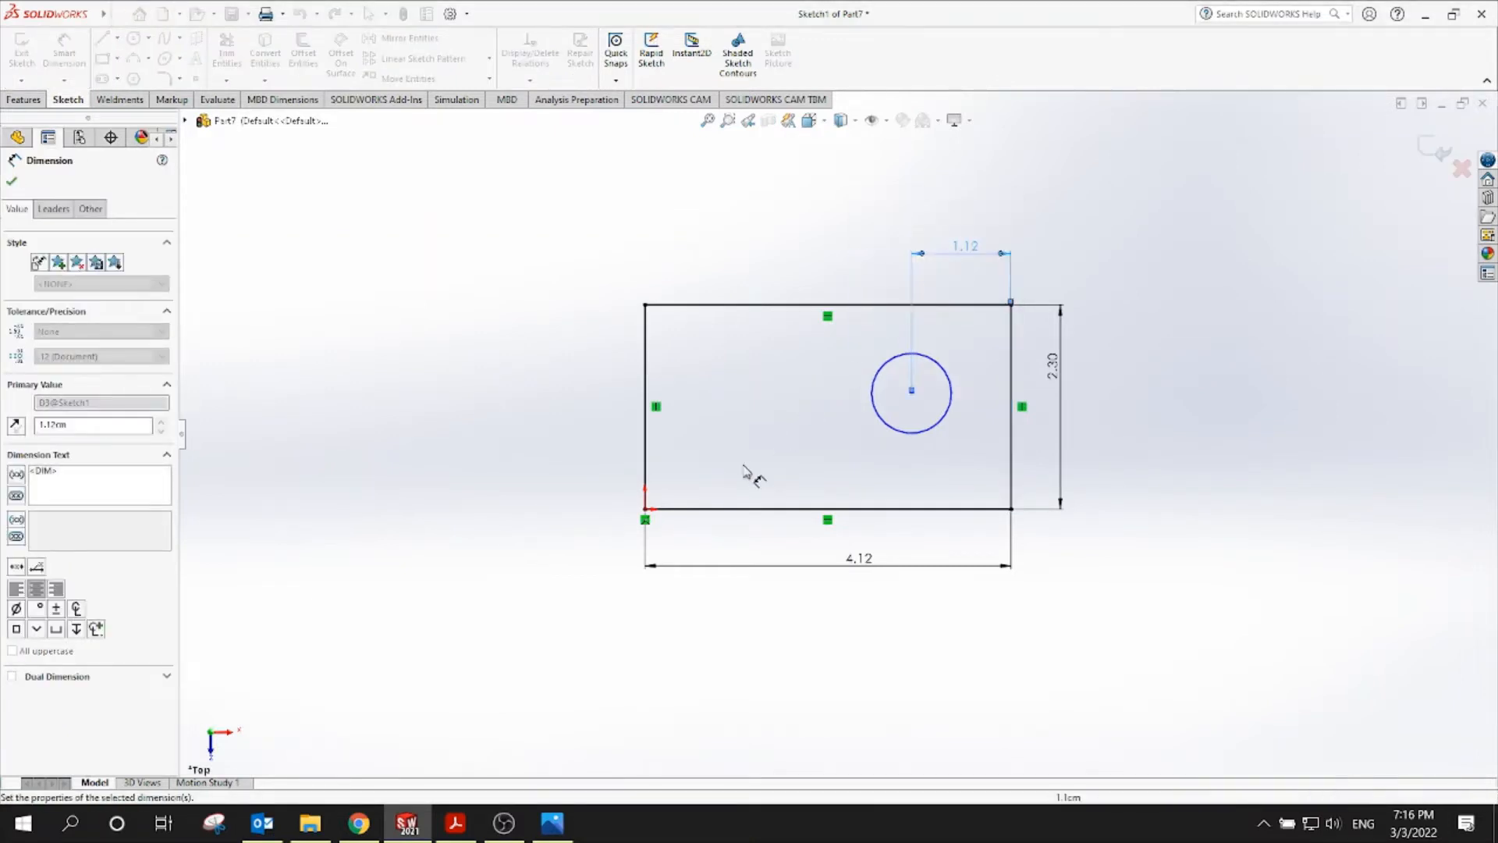
Give the circle a 0.78 diameter and place its centre 2.3/2 from the top edge
left_click(886, 419)
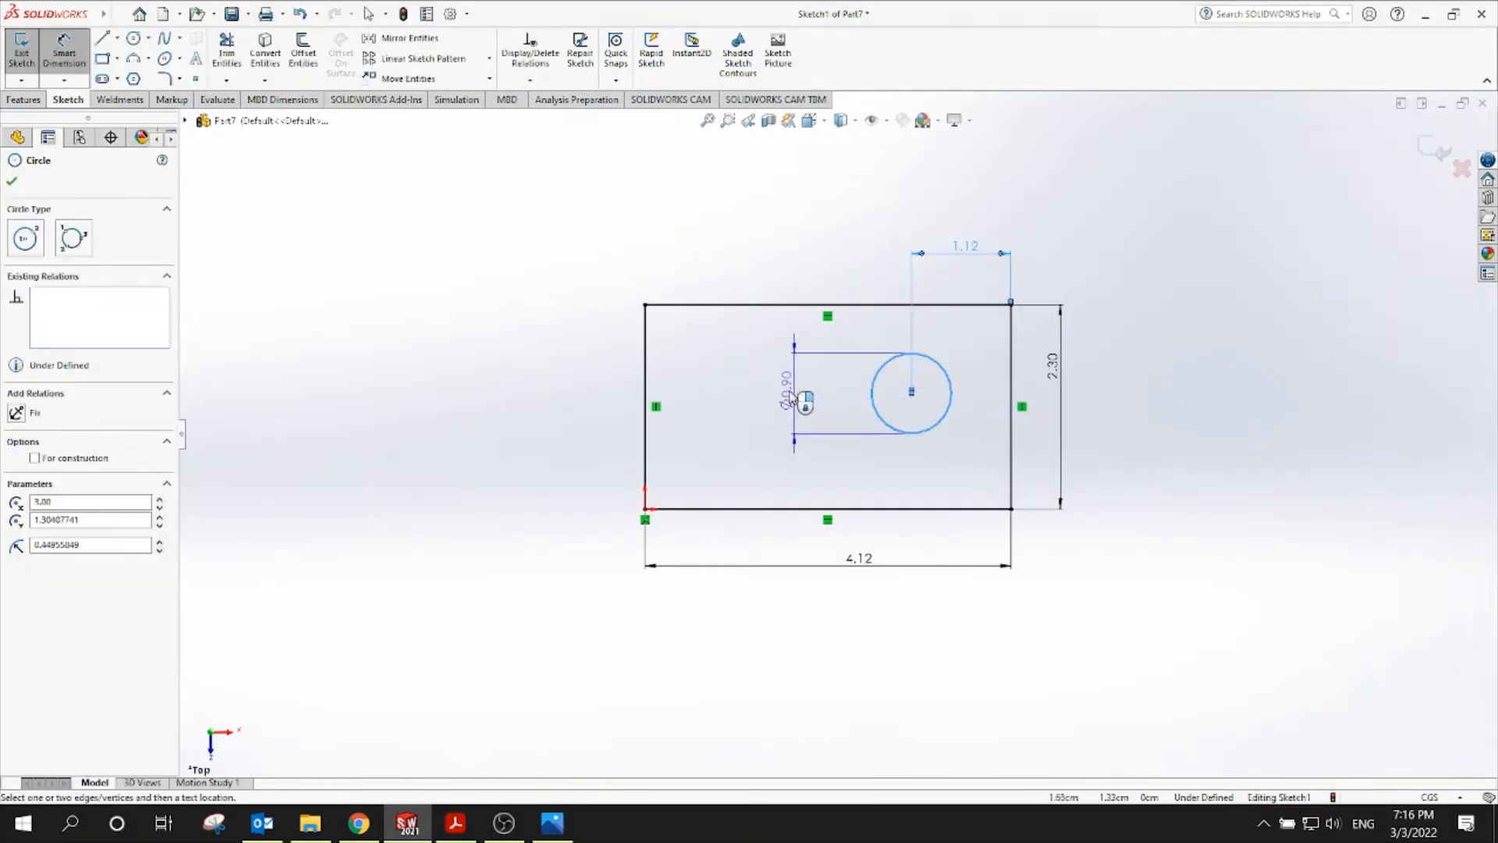
left_click(790, 394)
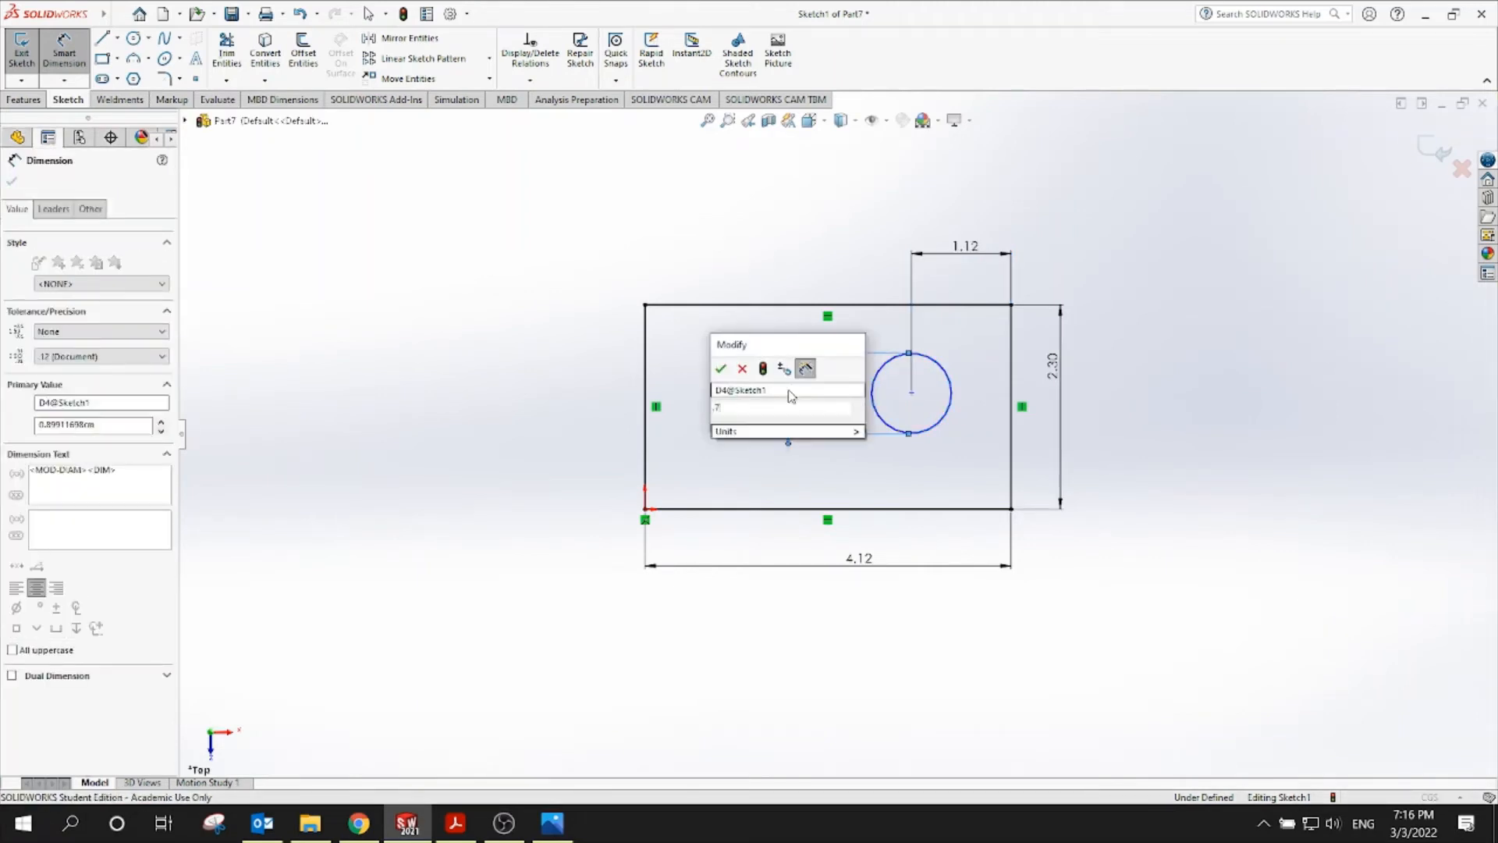
key("Return")
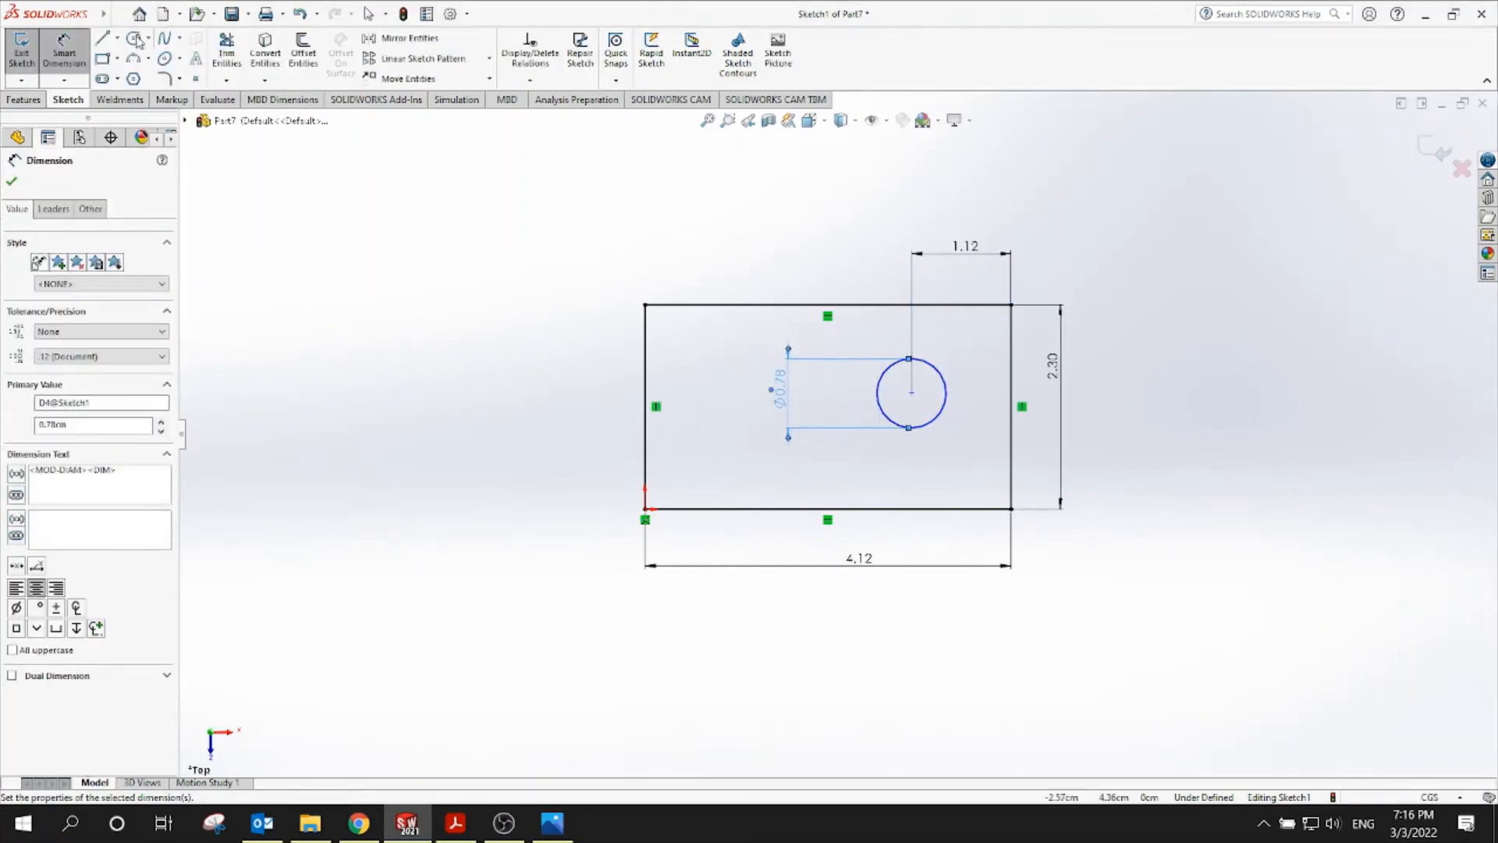
left_click(64, 46)
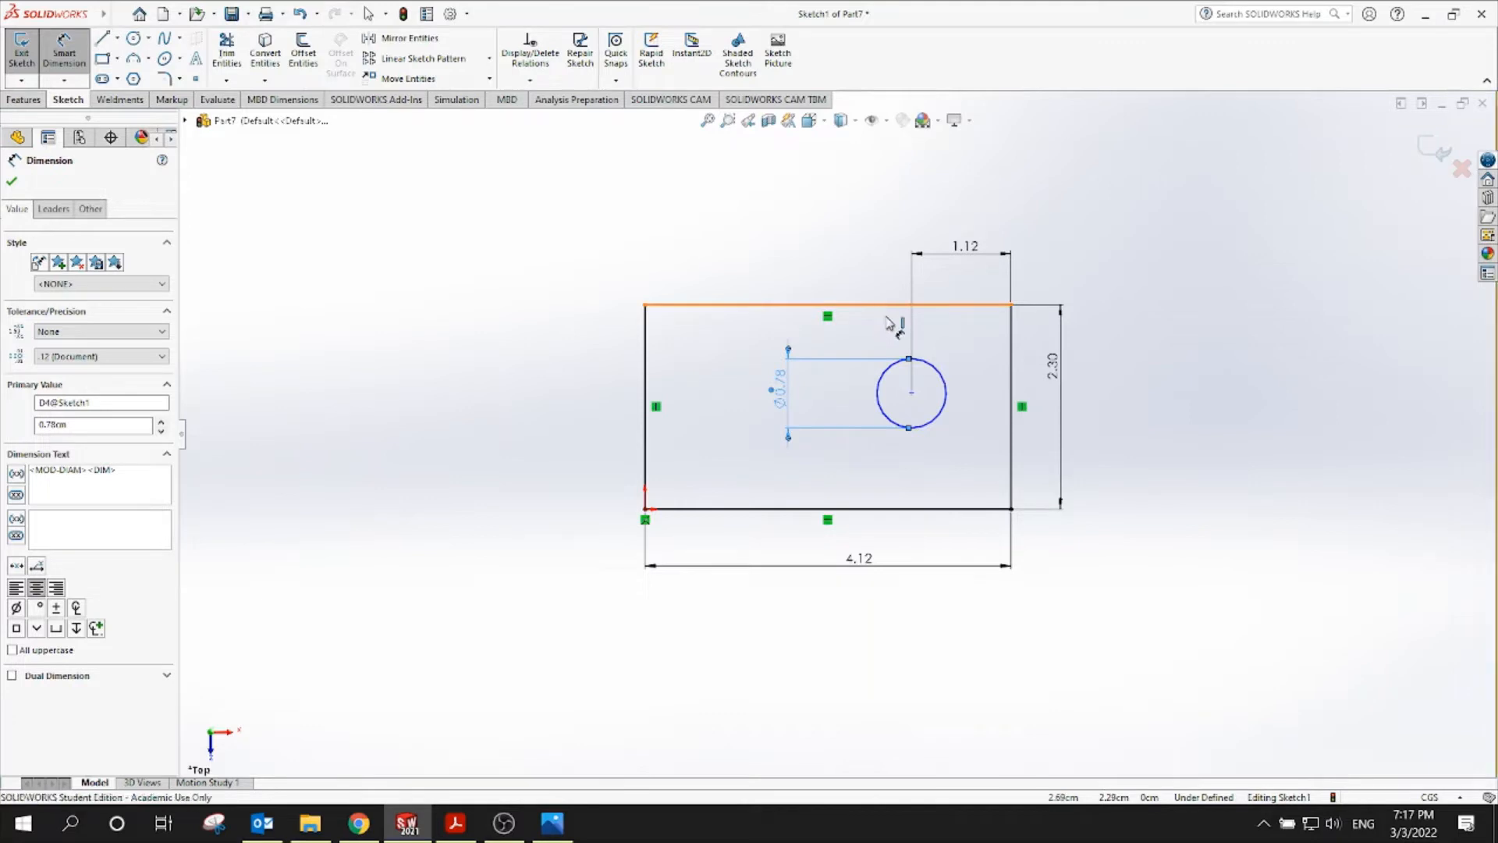
left_click(897, 305)
left_click(912, 394)
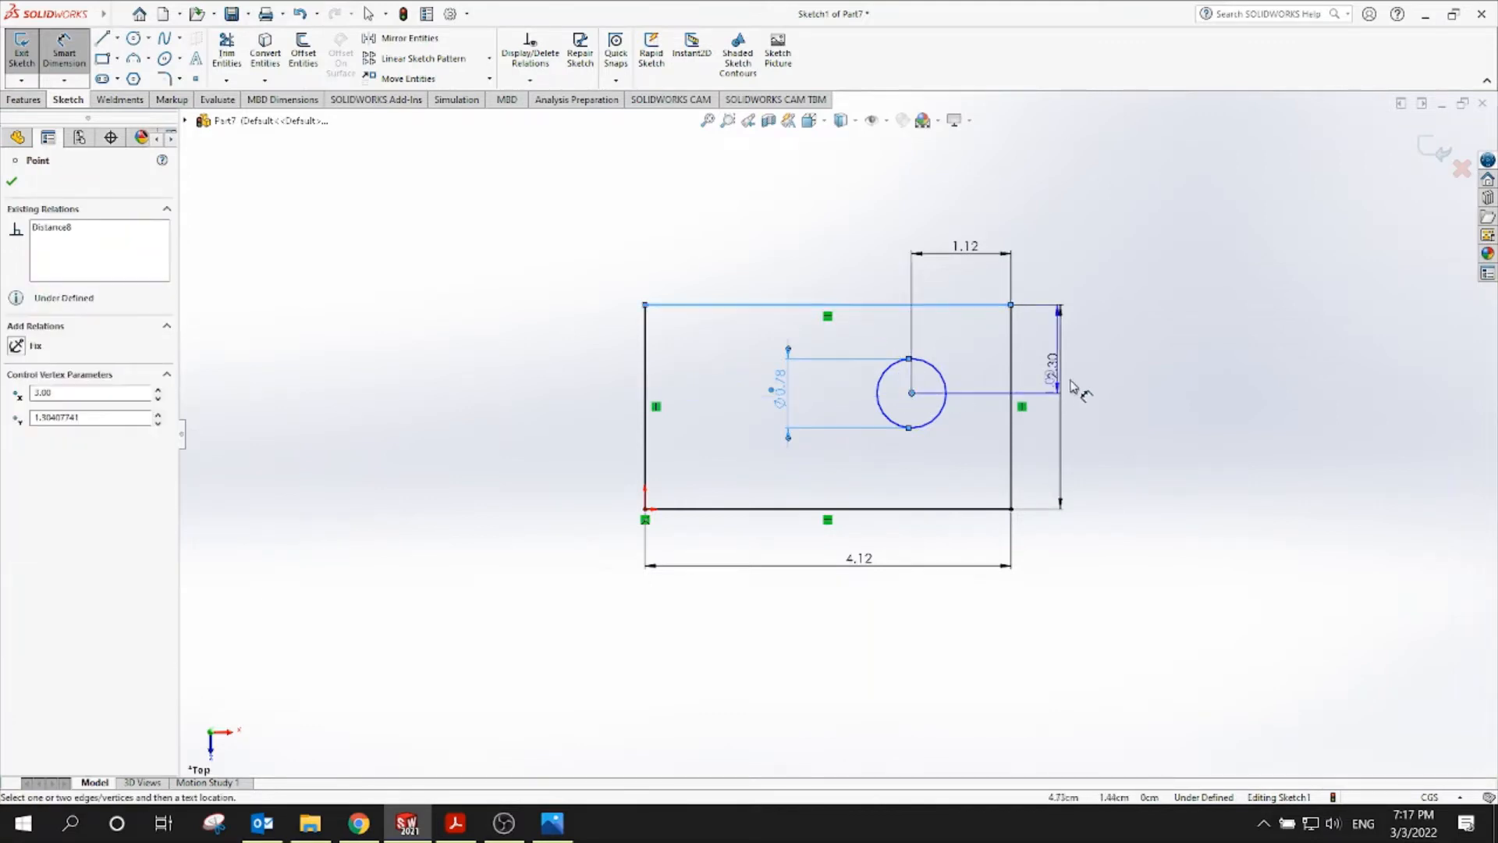
left_click(1153, 362)
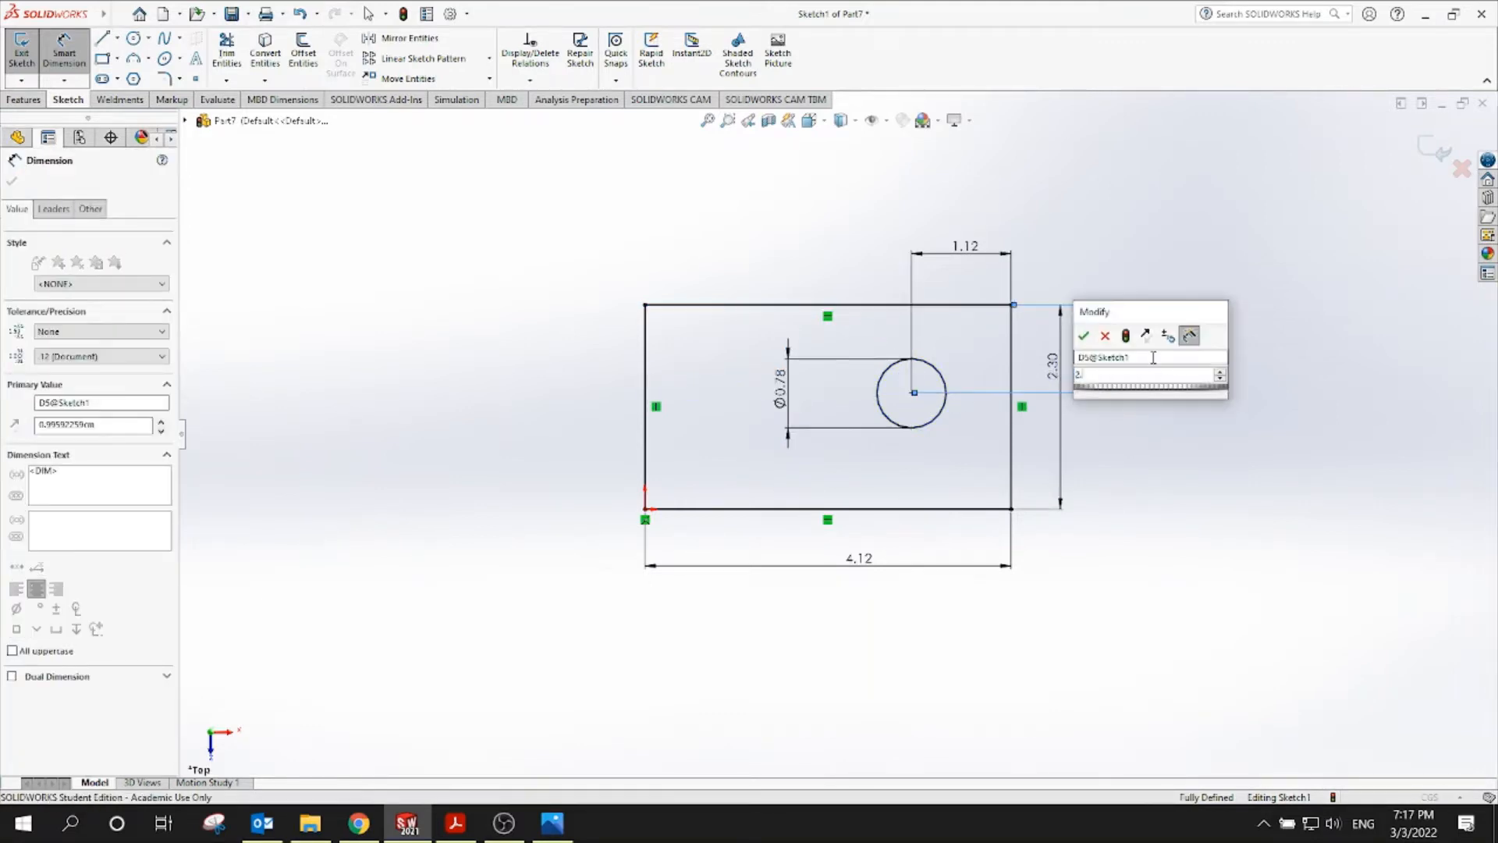
type("2.3/2")
key("Return")
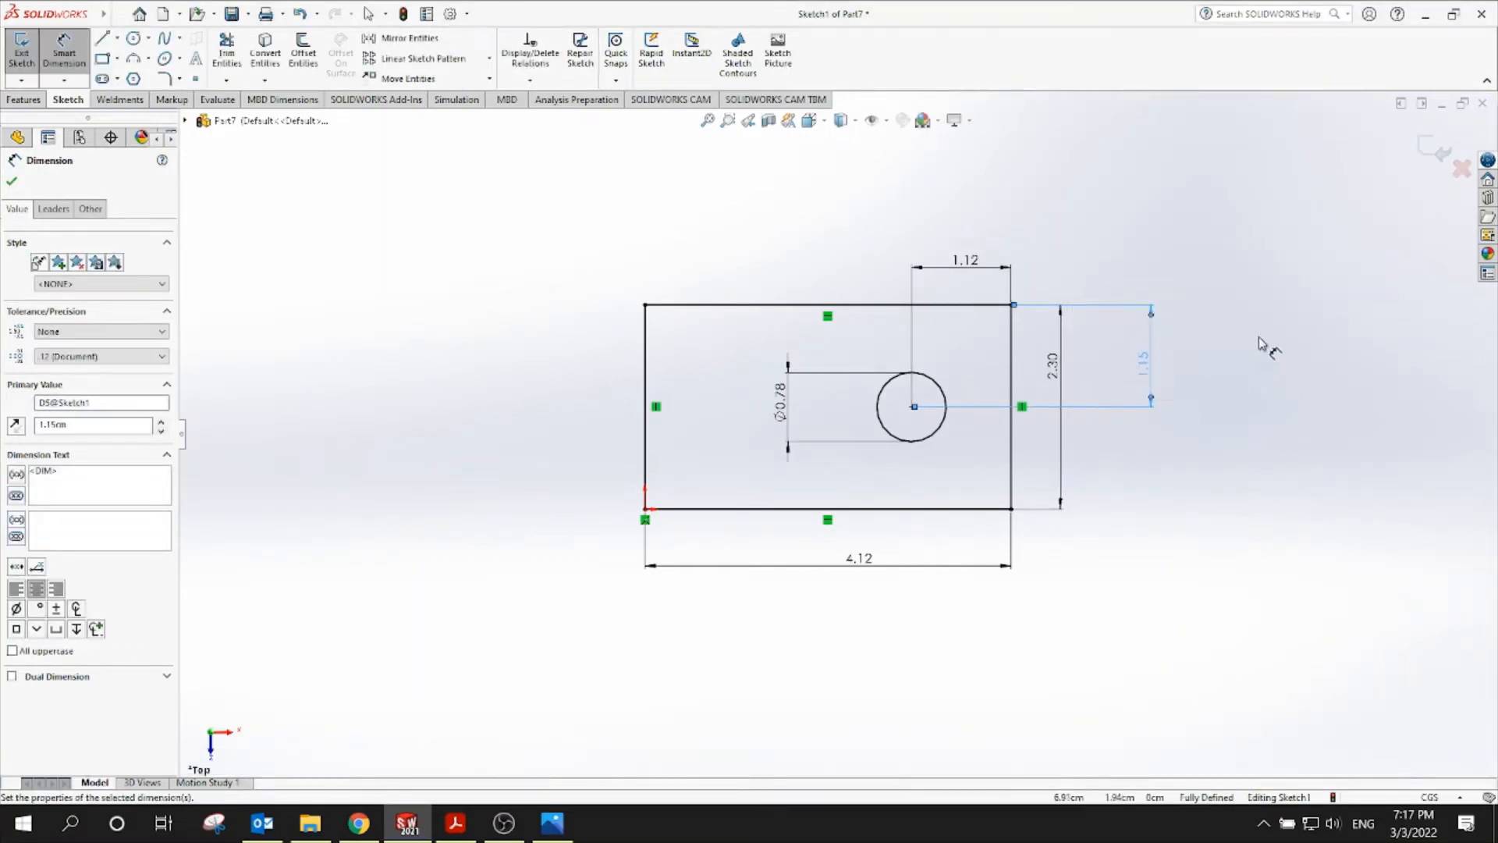
Draw lines from the circle's top and bottom to the rectangle's right edge
left_click(101, 38)
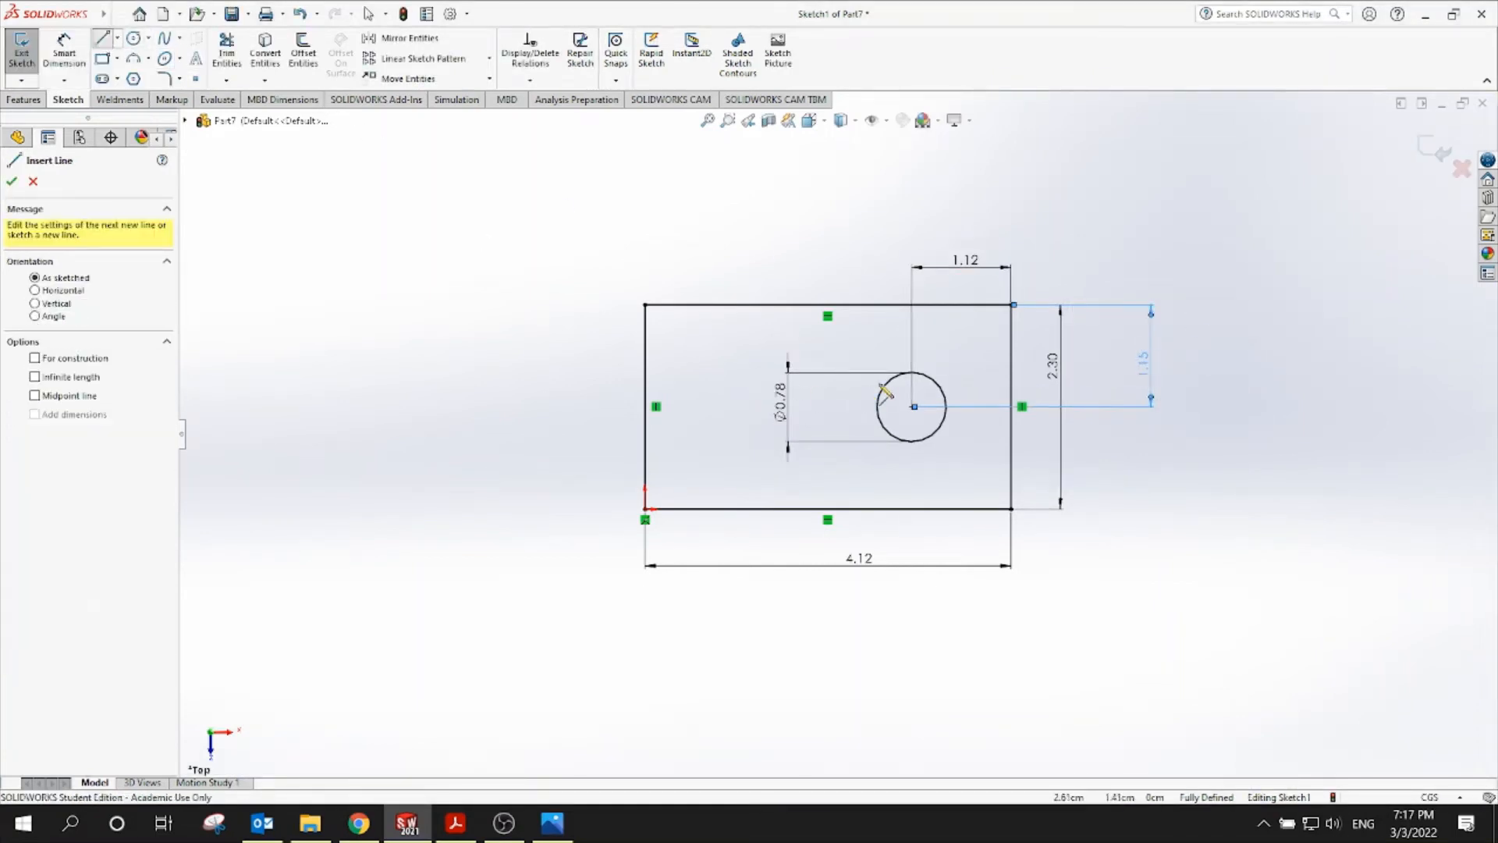
left_click(913, 405)
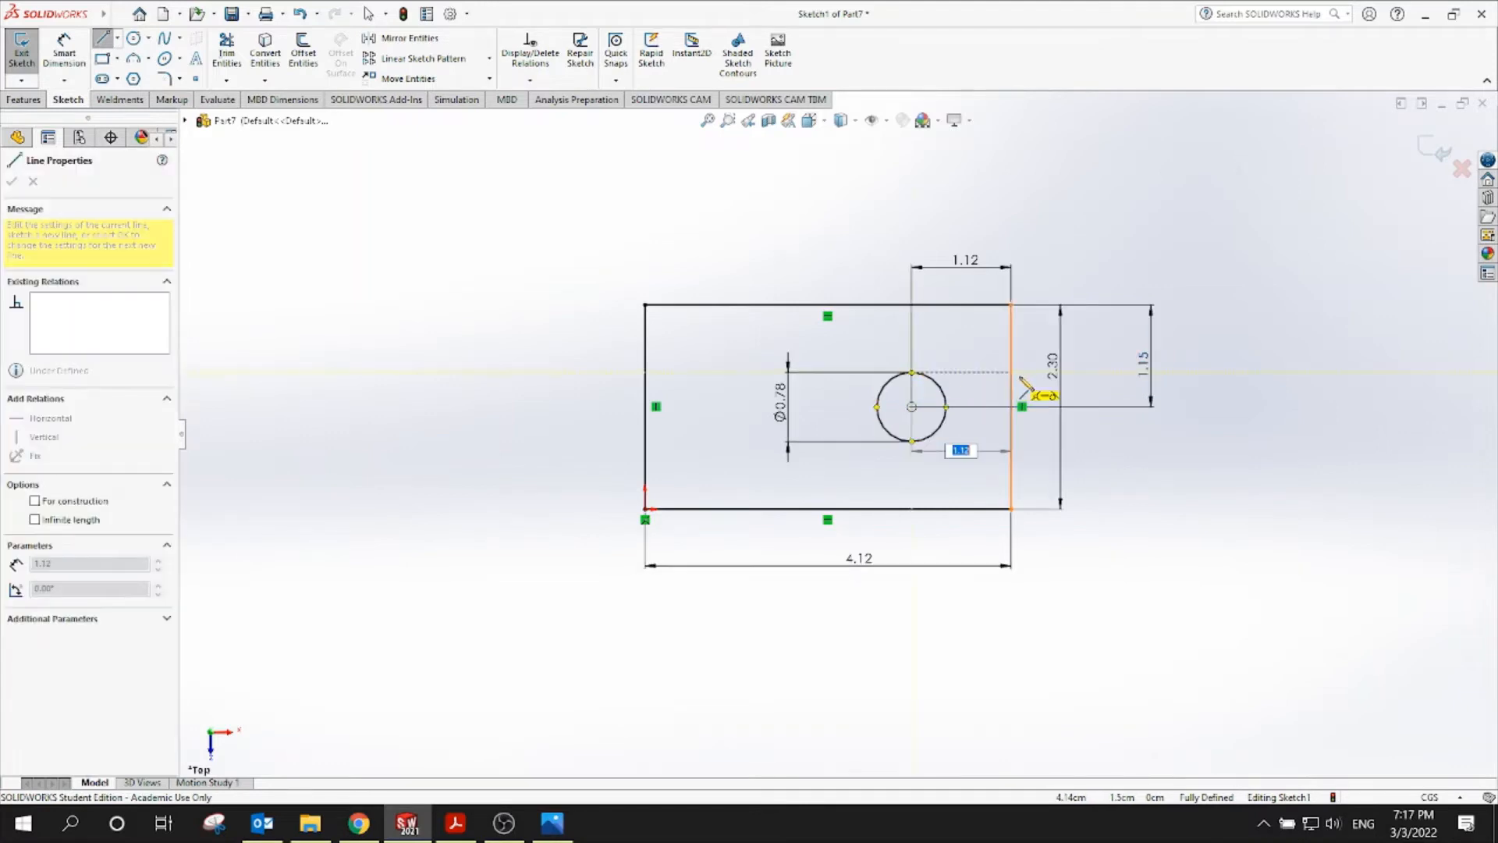
left_click(1012, 372)
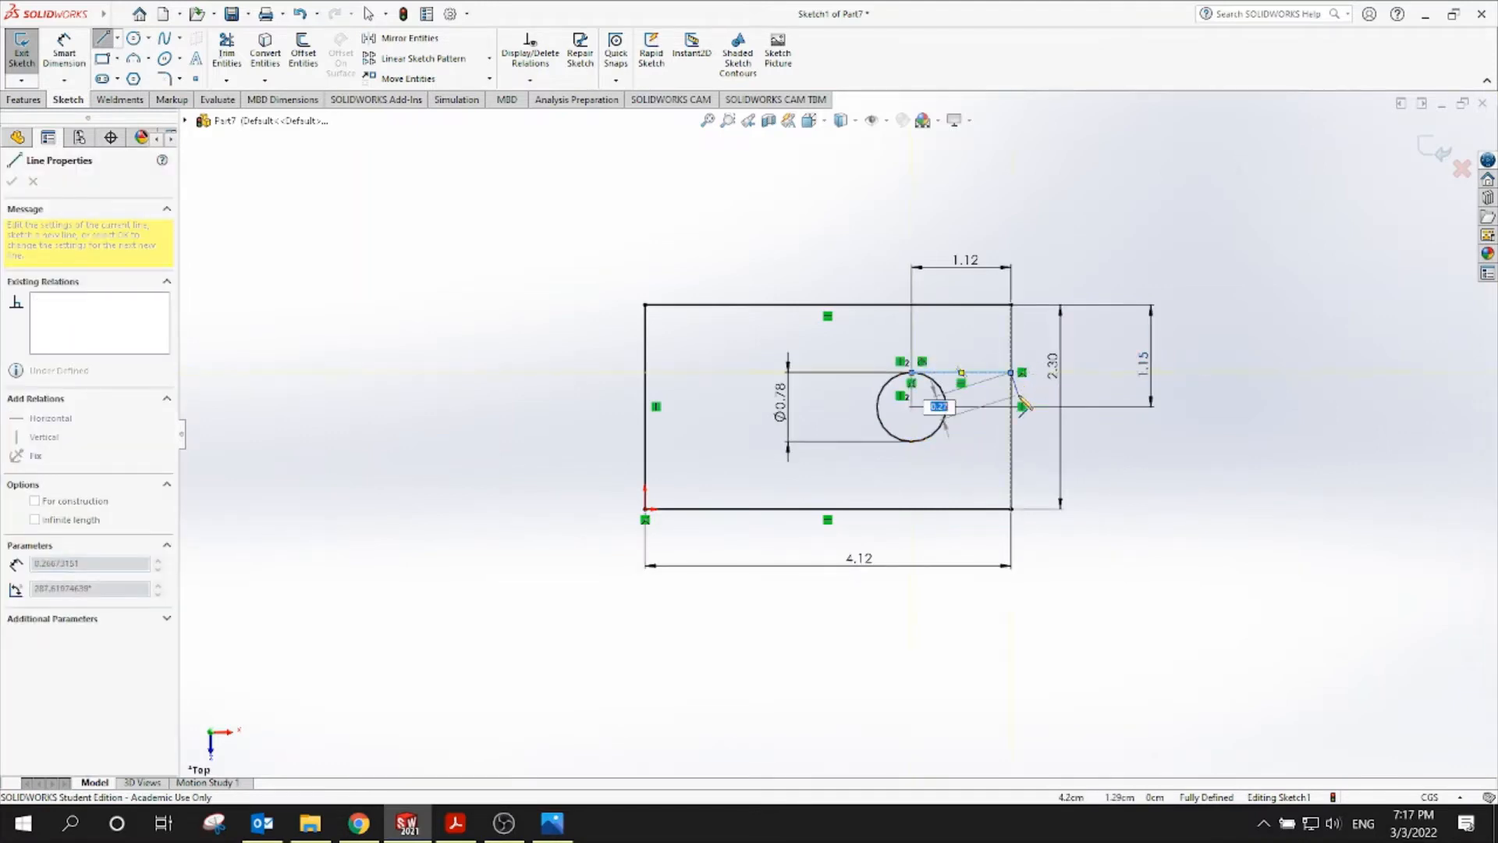
key("Escape")
key("Escape")
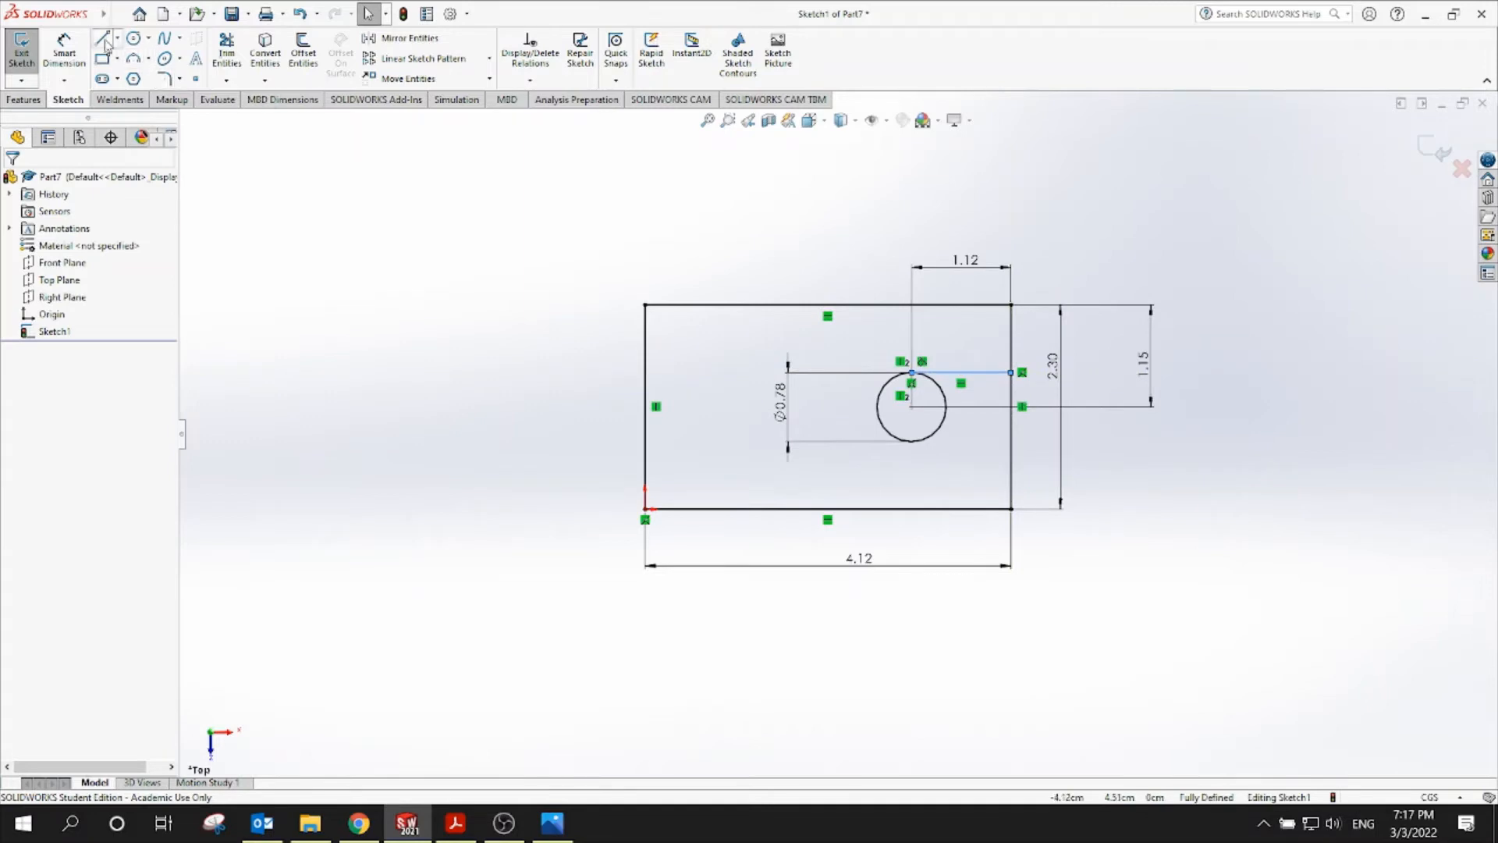
key("l")
scroll(936, 460, "down", 3)
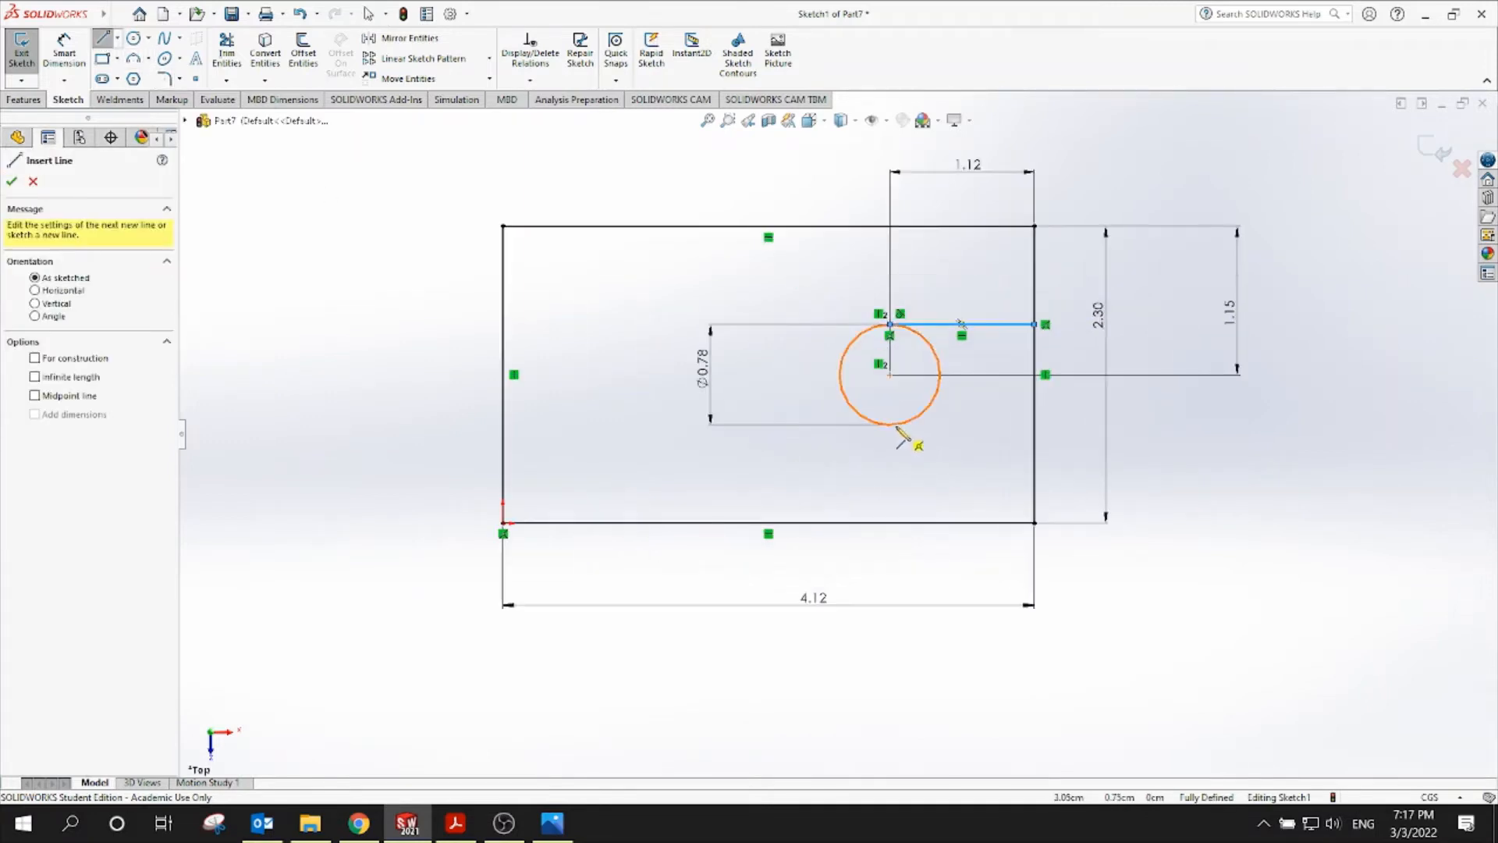
left_click(891, 425)
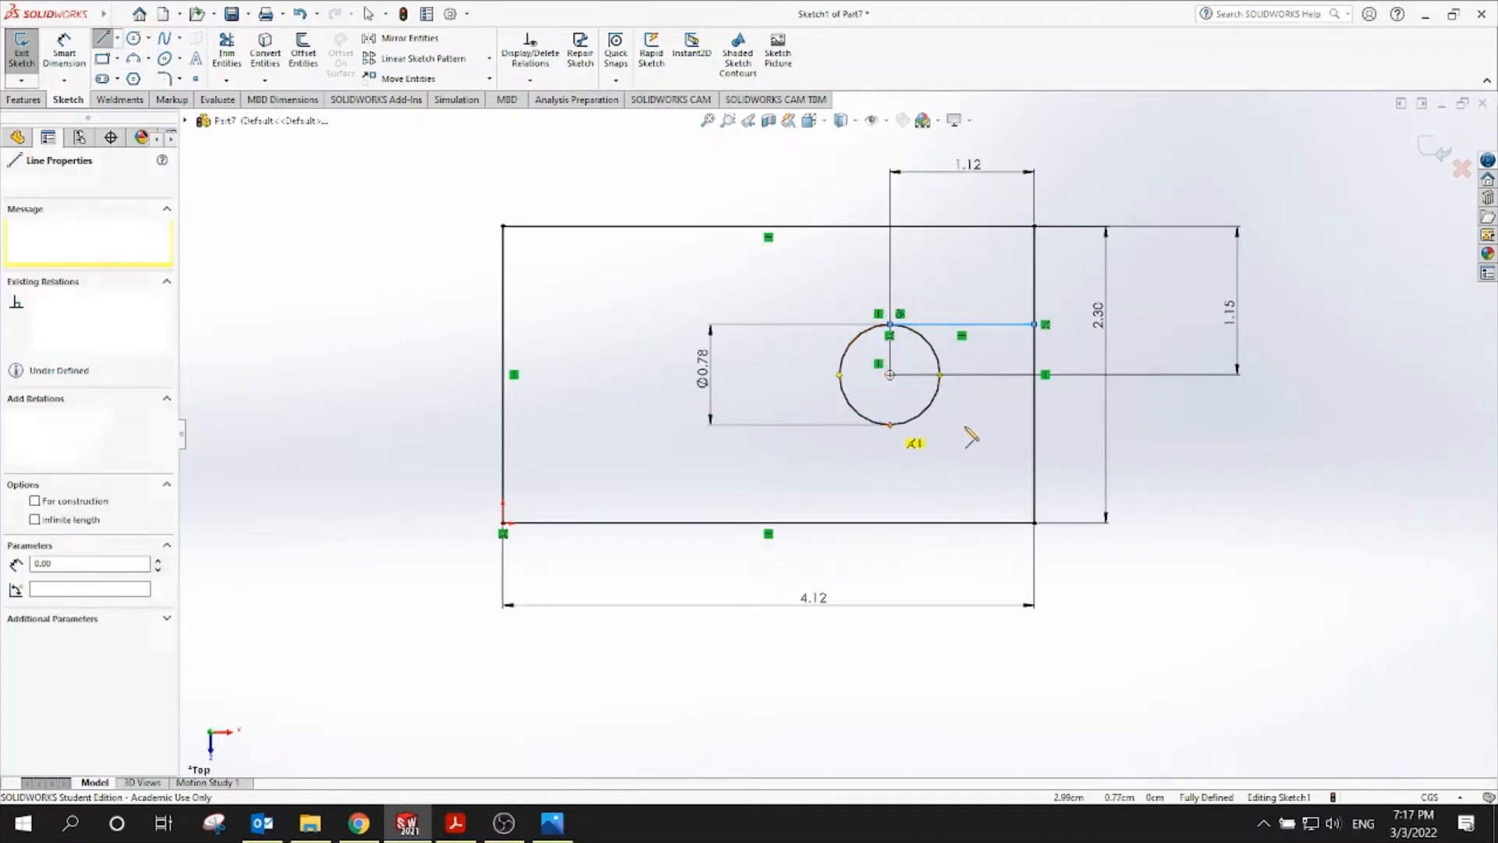
left_click(1035, 425)
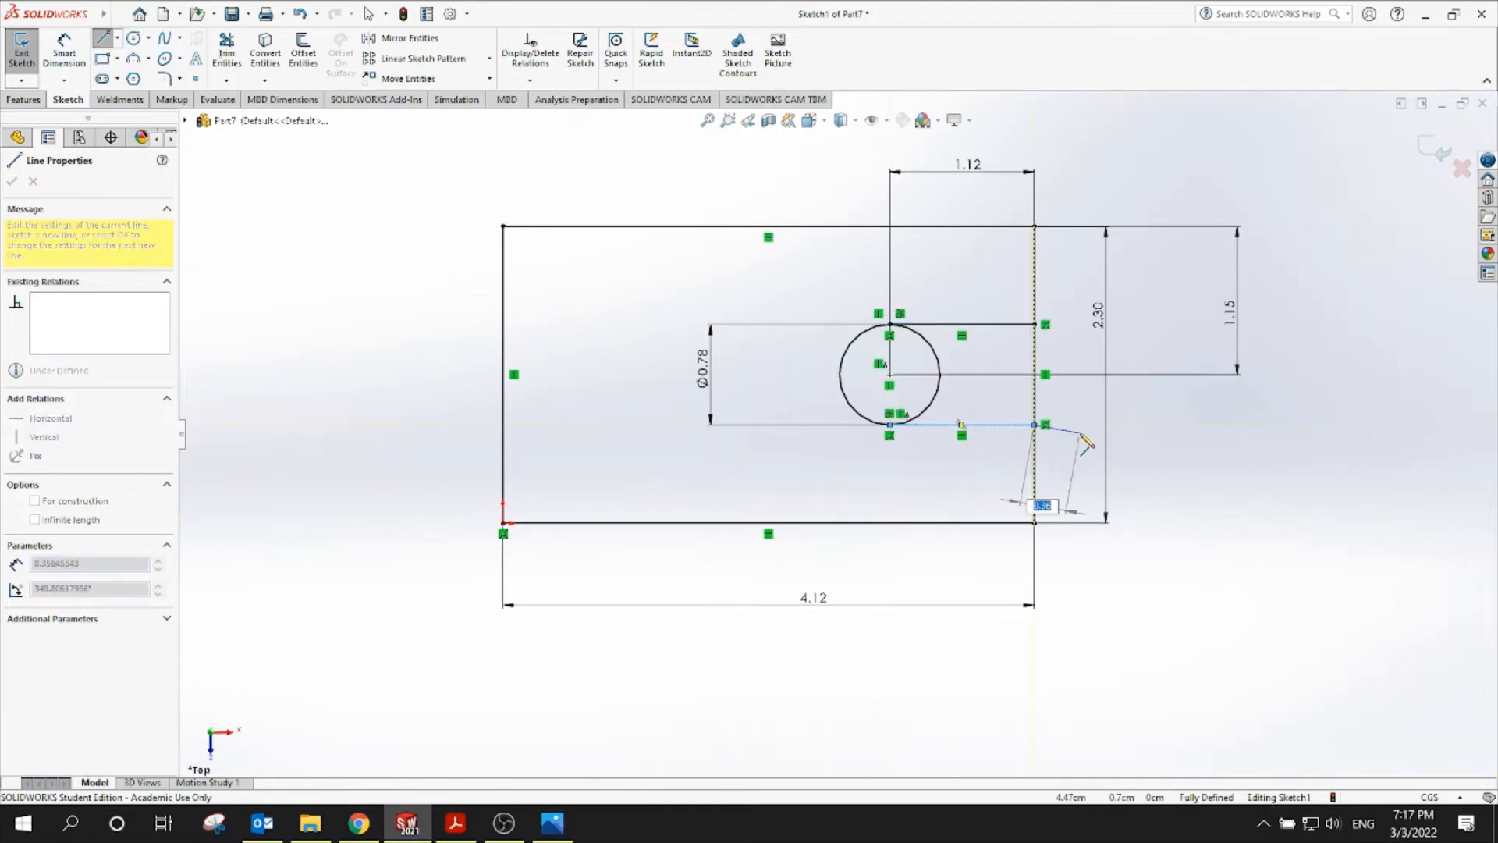
key("Escape")
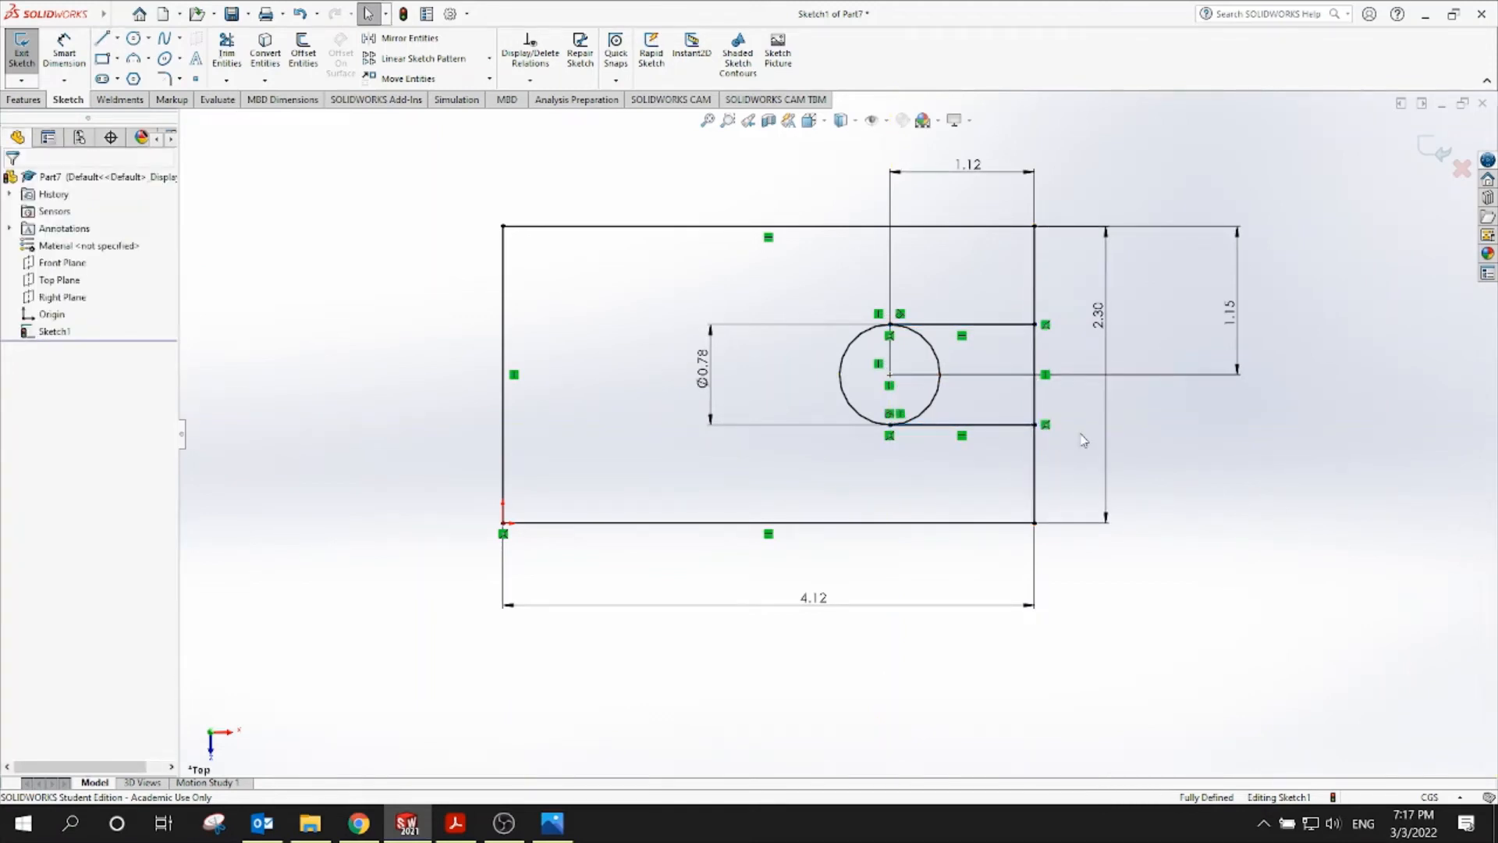
Trim away the extra arc and edge segment to leave a U-shaped slot
left_click(232, 48)
left_click_drag(1067, 352, 933, 365)
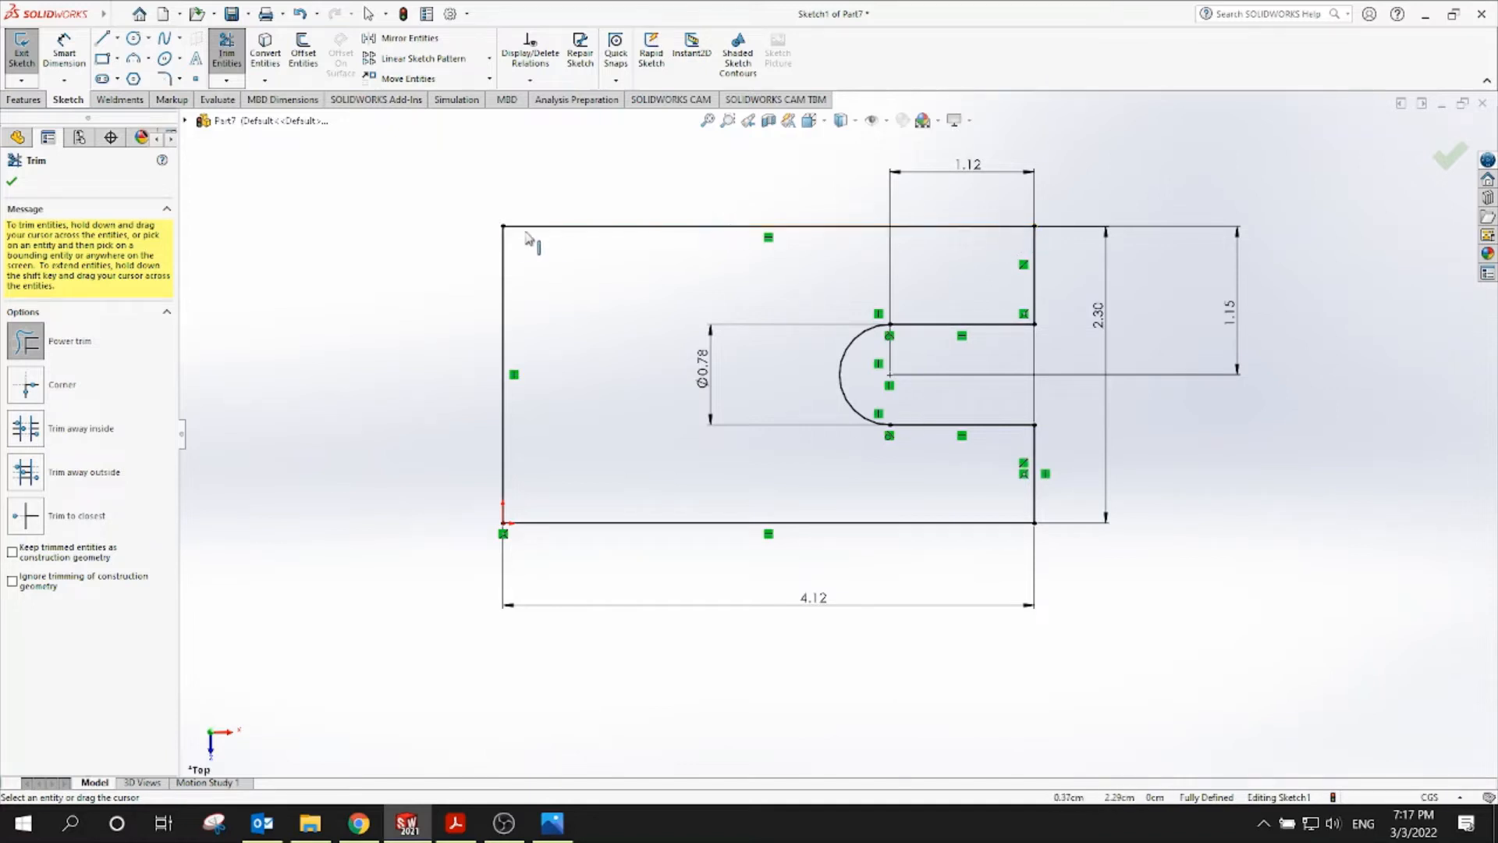
left_click(12, 181)
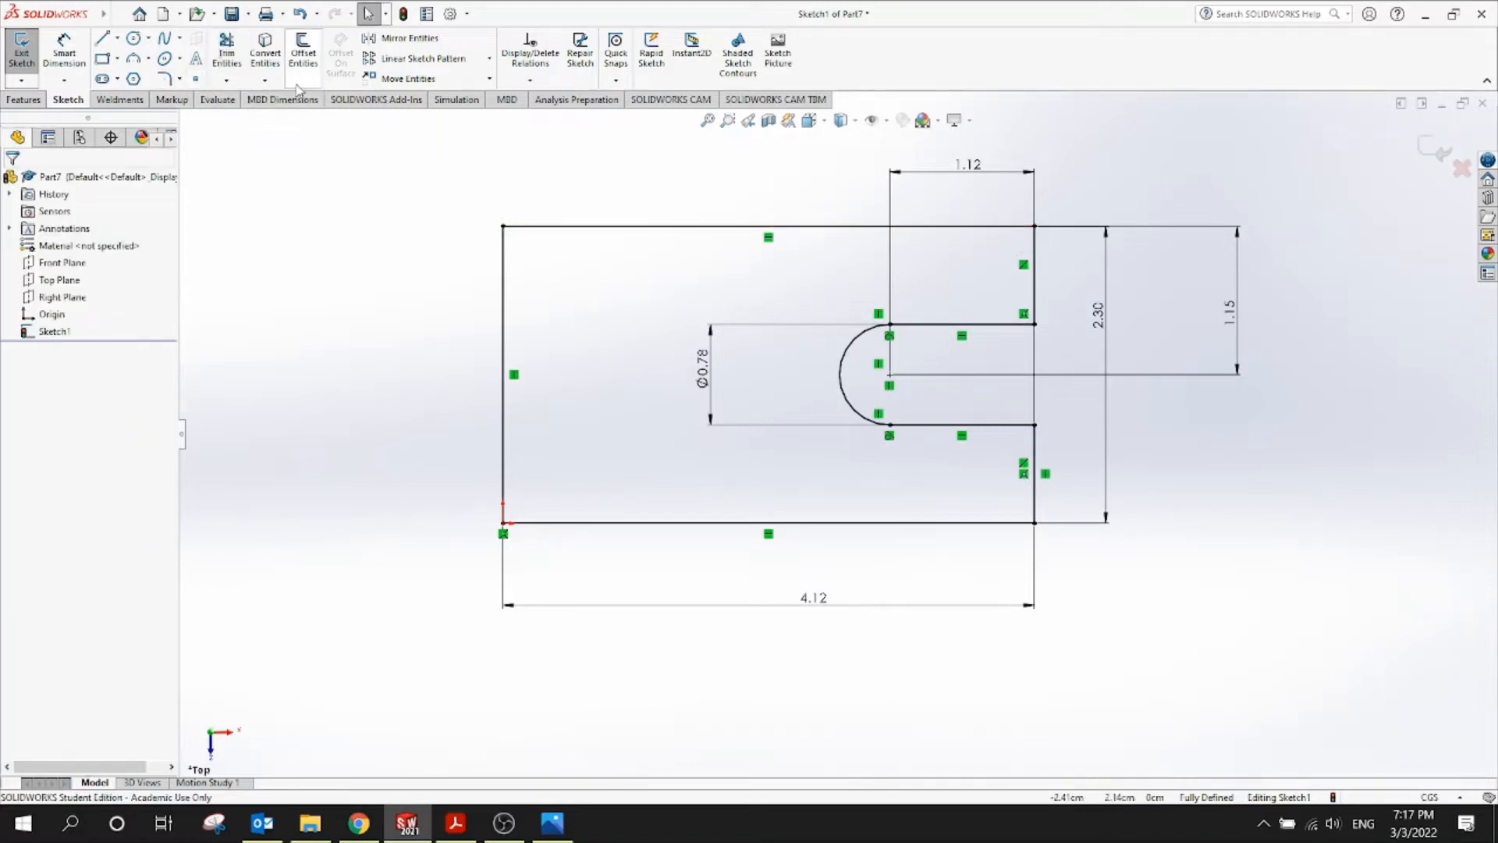
Start a Sketch Chamfer with unequal distances and check the drawing for chamfer sizes
left_click(180, 80)
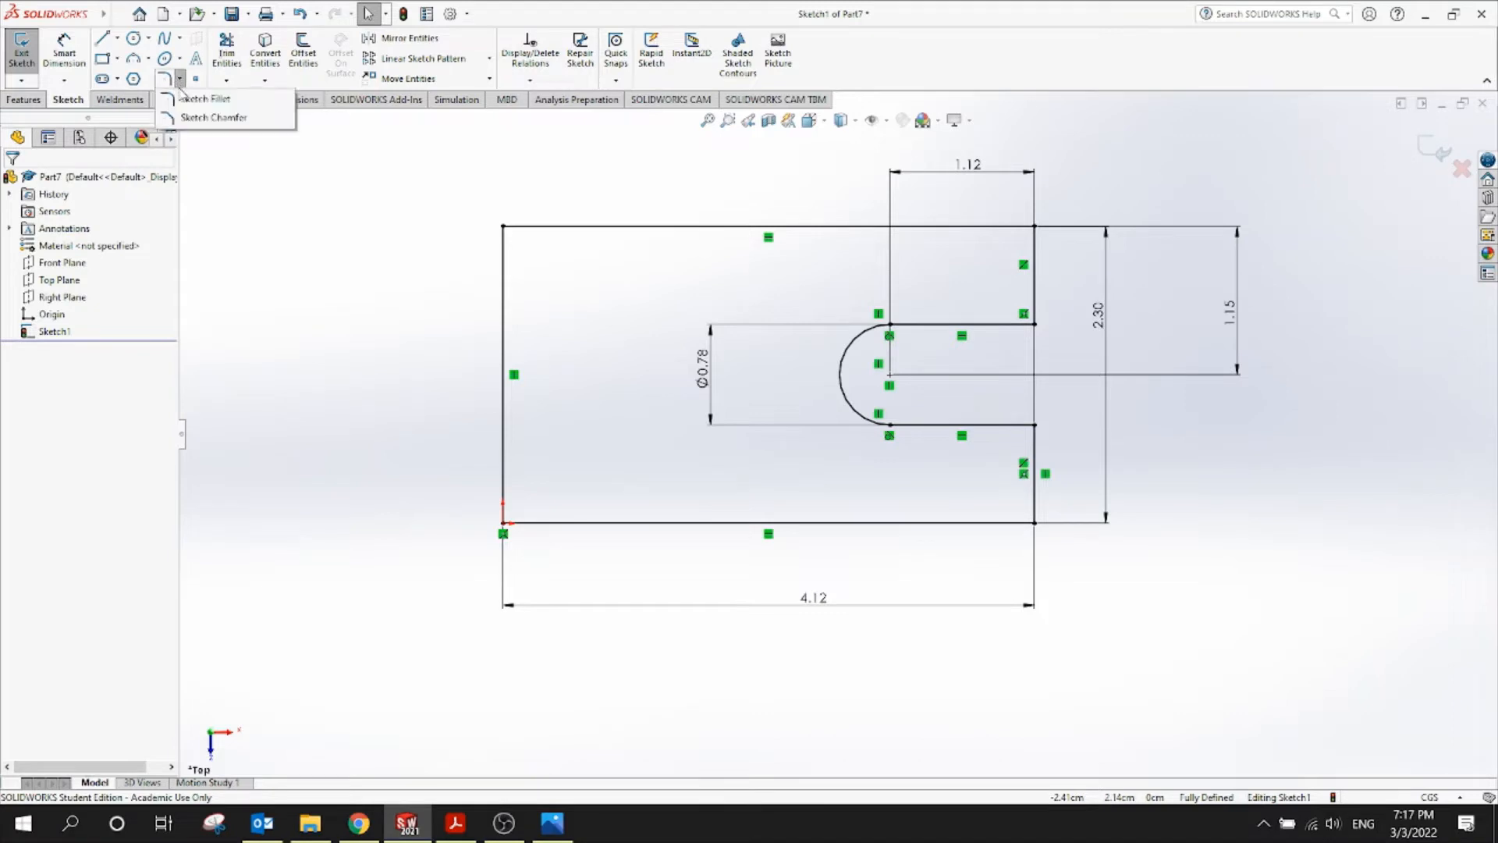
left_click(189, 118)
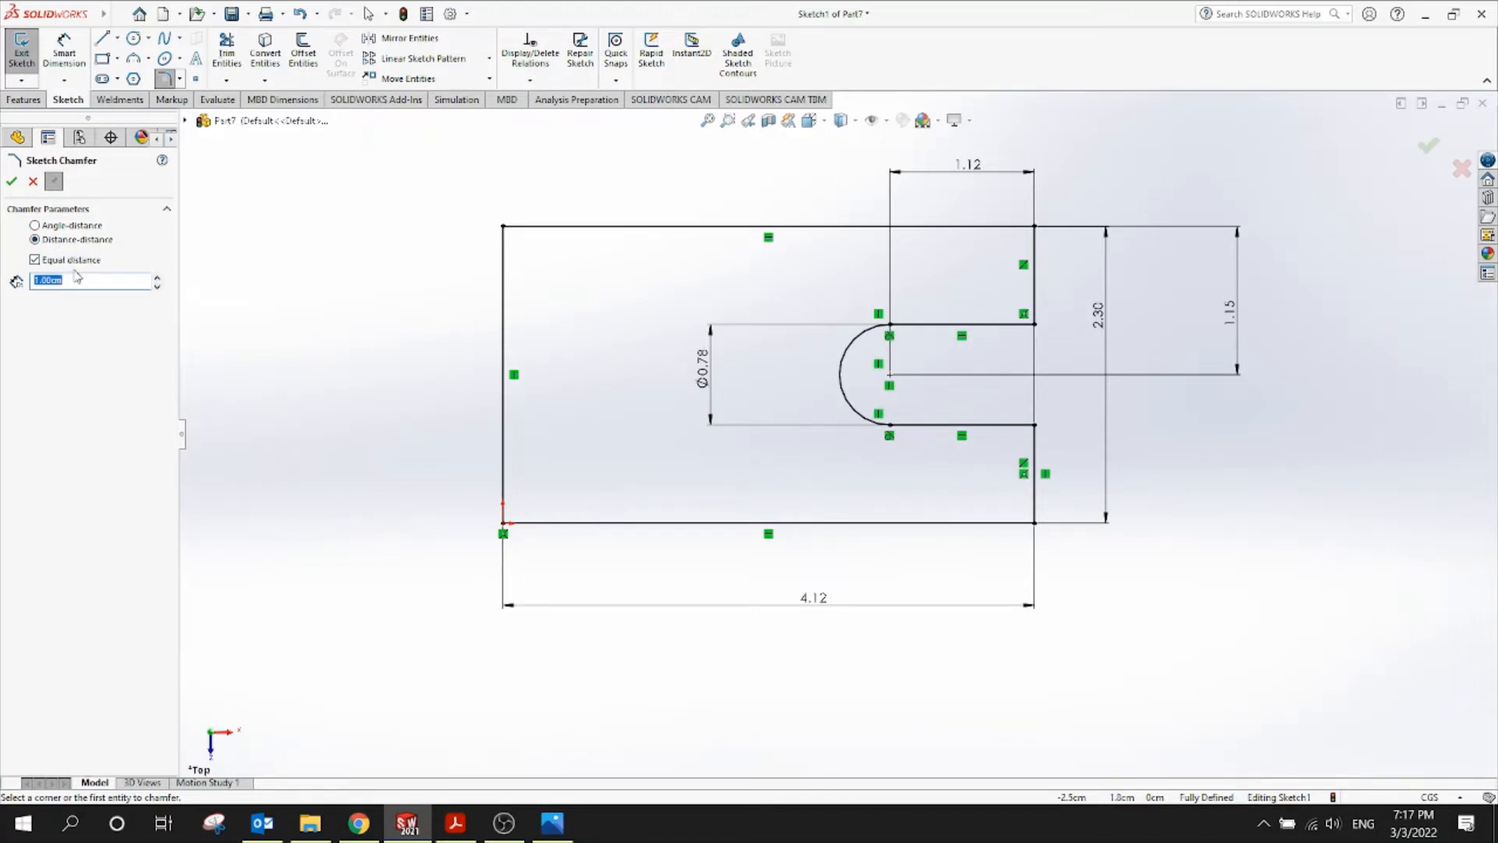
left_click(36, 260)
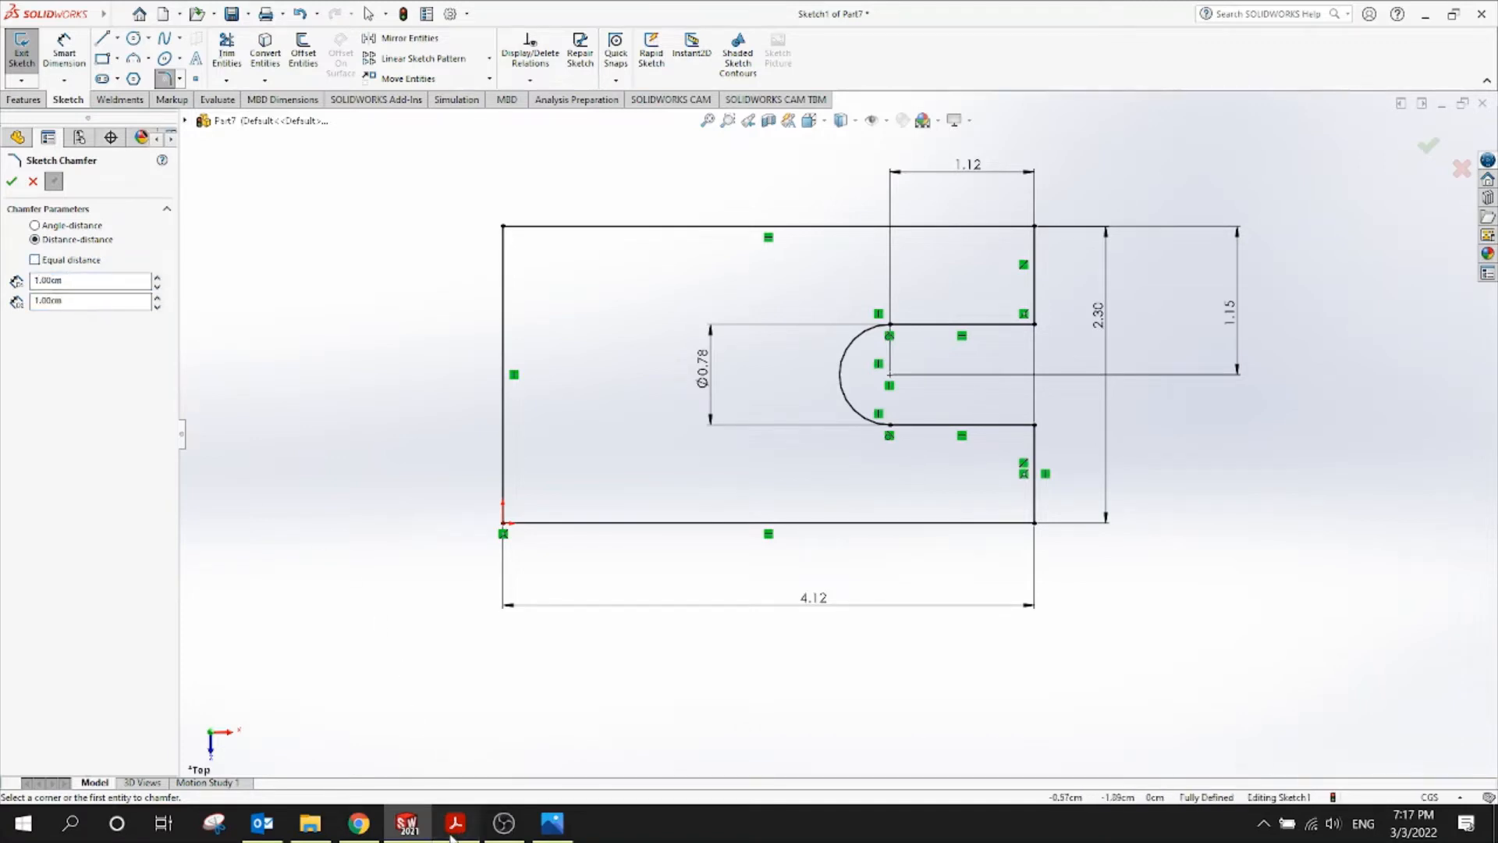
left_click(455, 823)
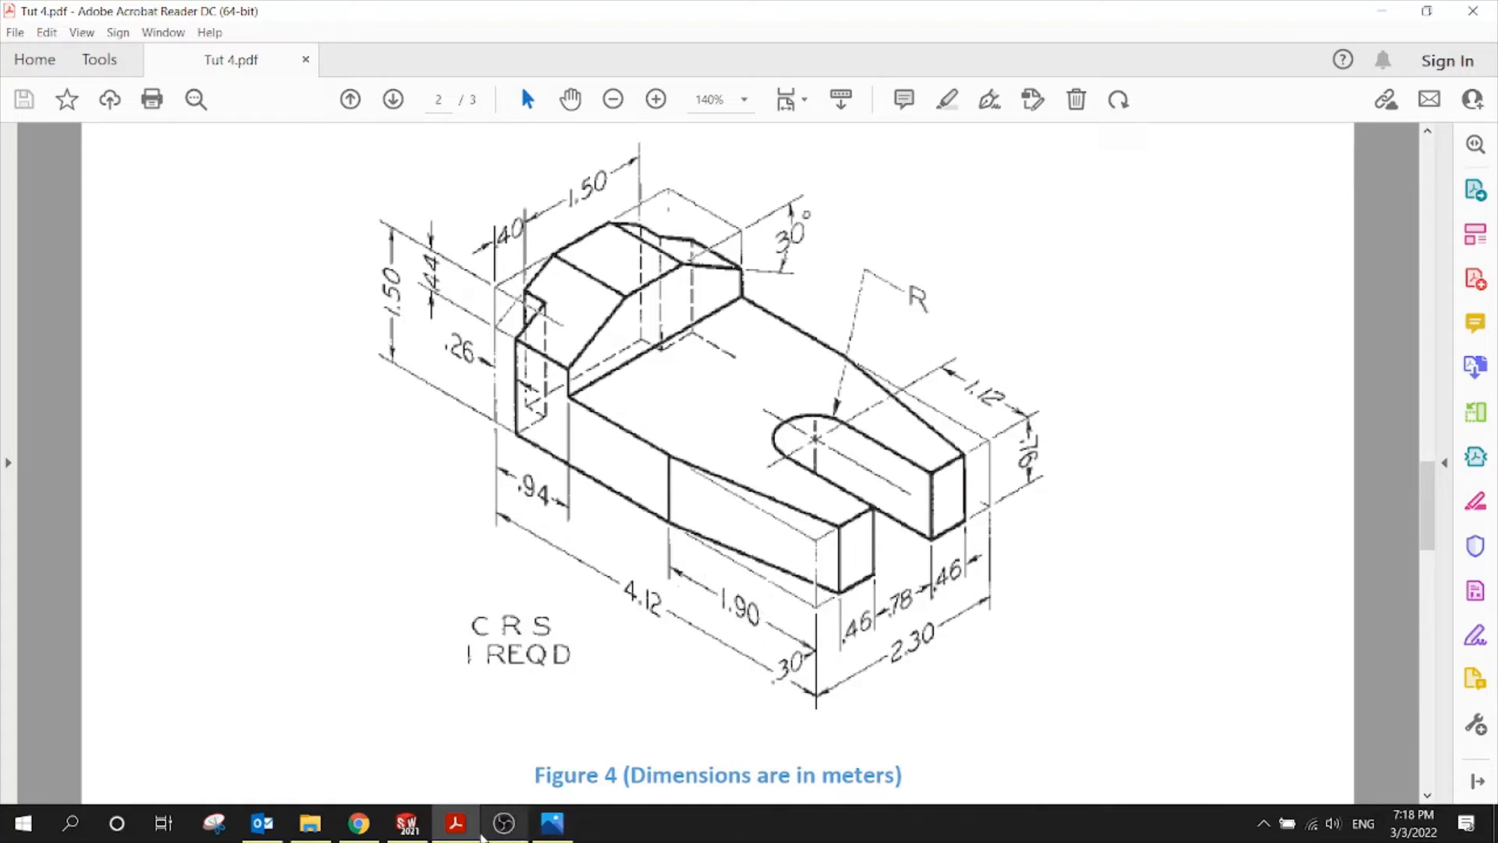
left_click(406, 822)
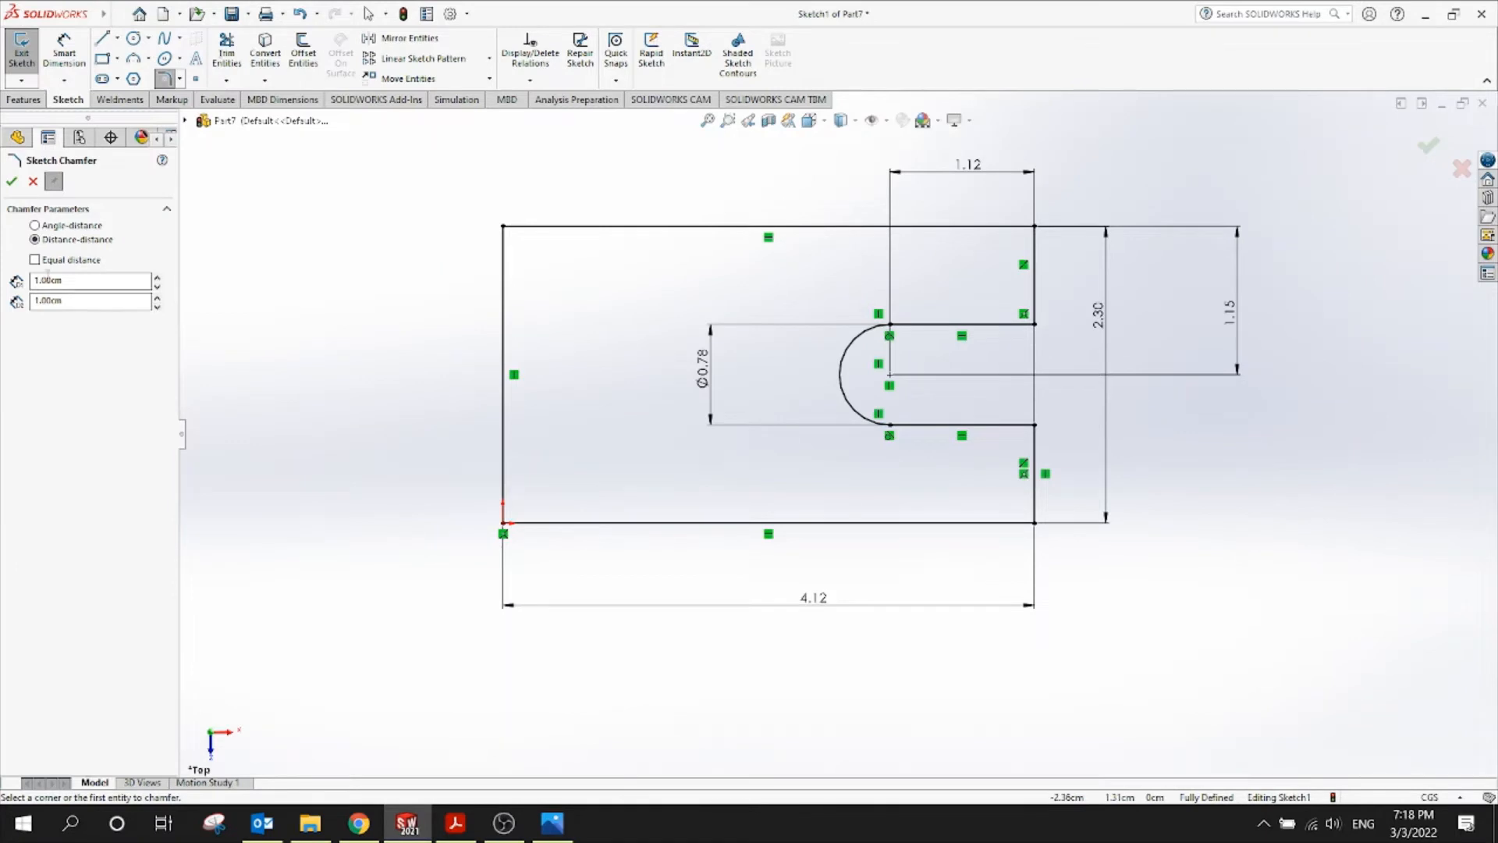
Chamfer both right-hand corners 1.90 by 0.30 and exit the sketch
double_click(47, 279)
type("1")
key("Tab")
type("1")
left_click(1038, 525)
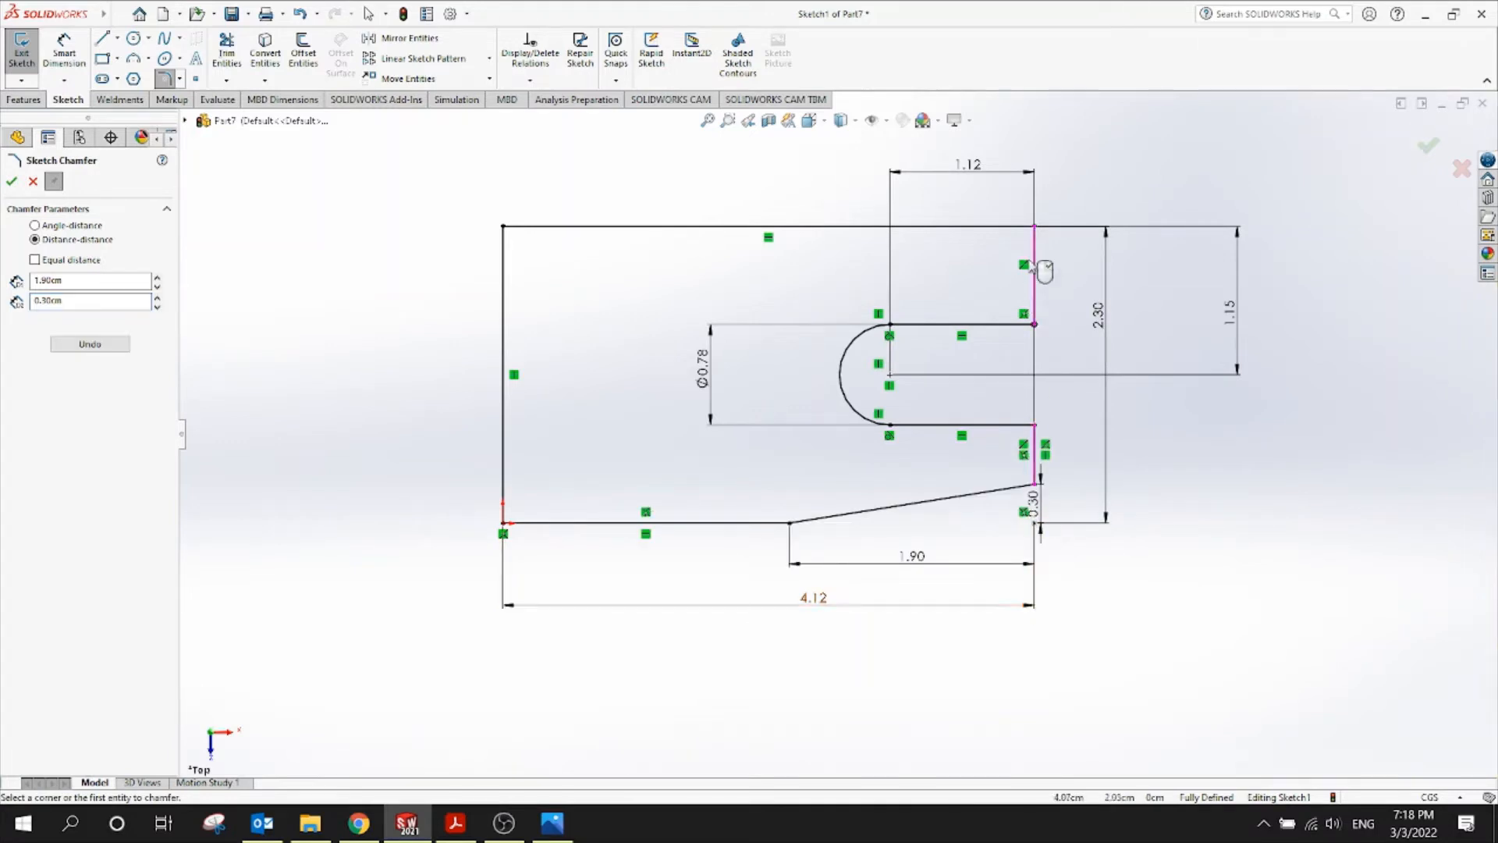
left_click(1035, 227)
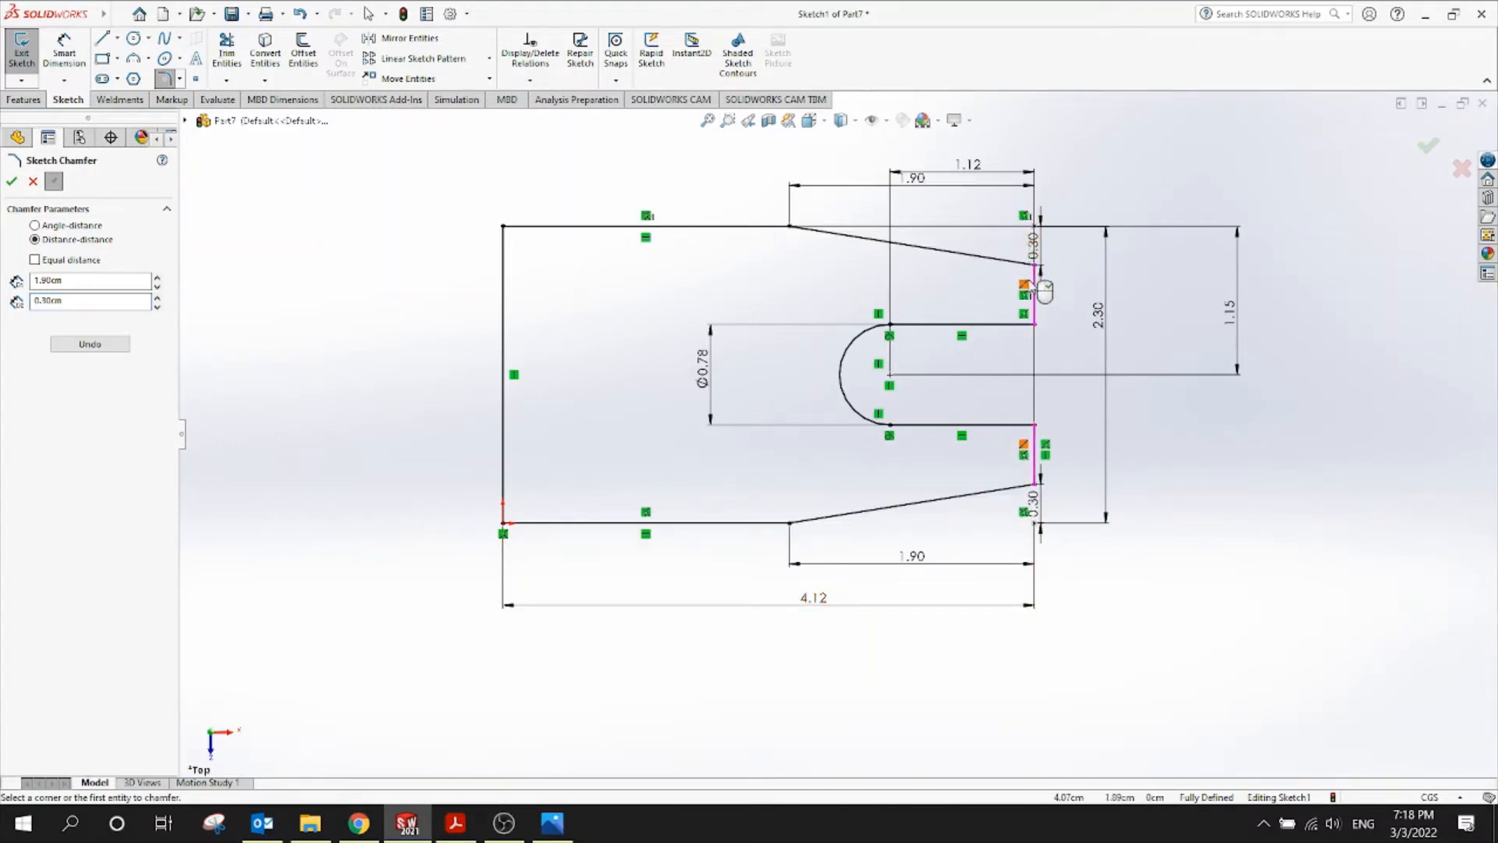
left_click(12, 181)
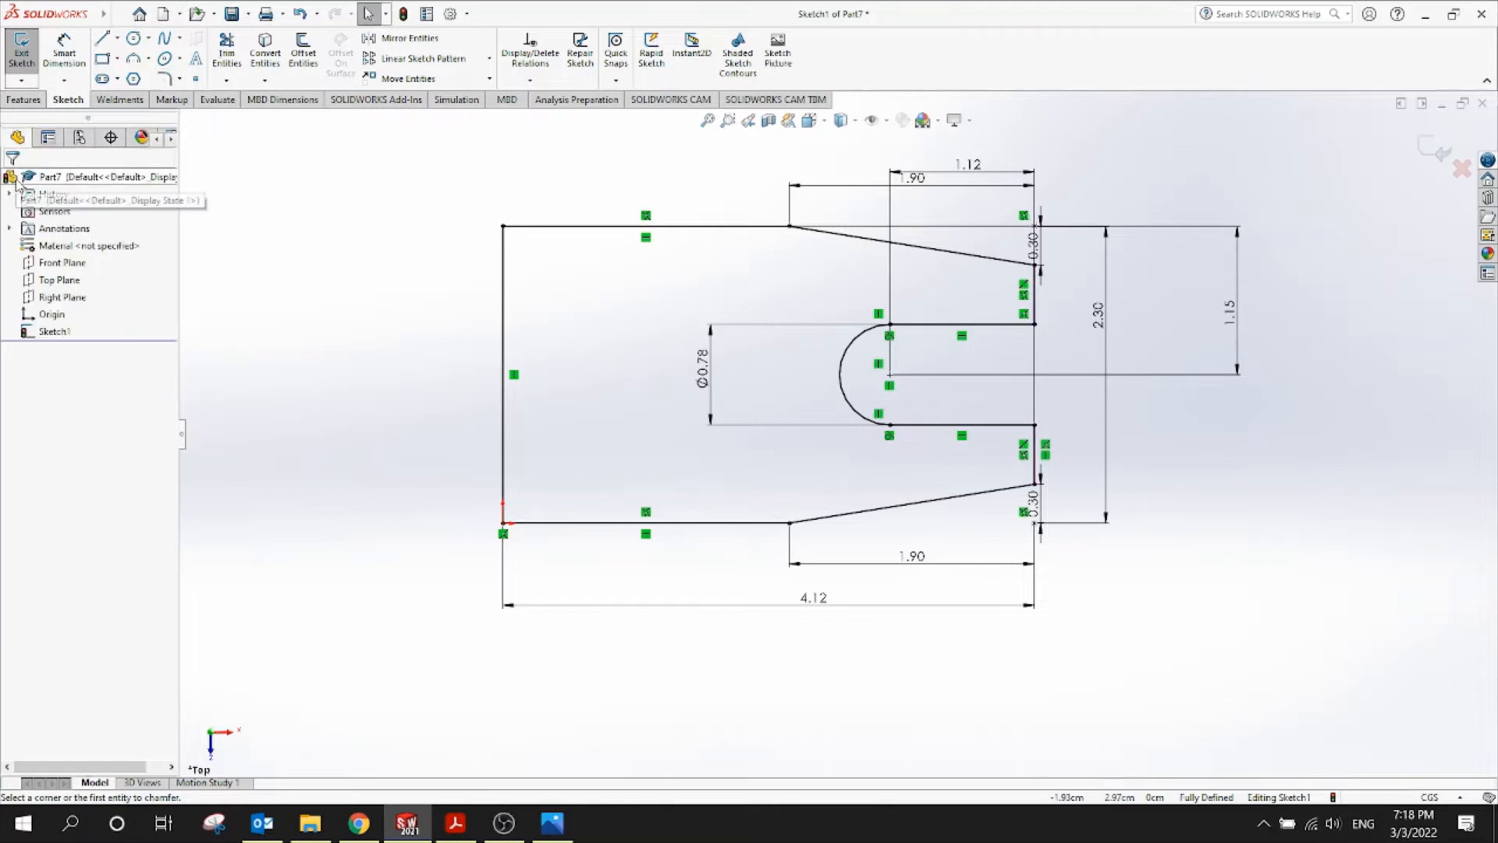
left_click(1434, 150)
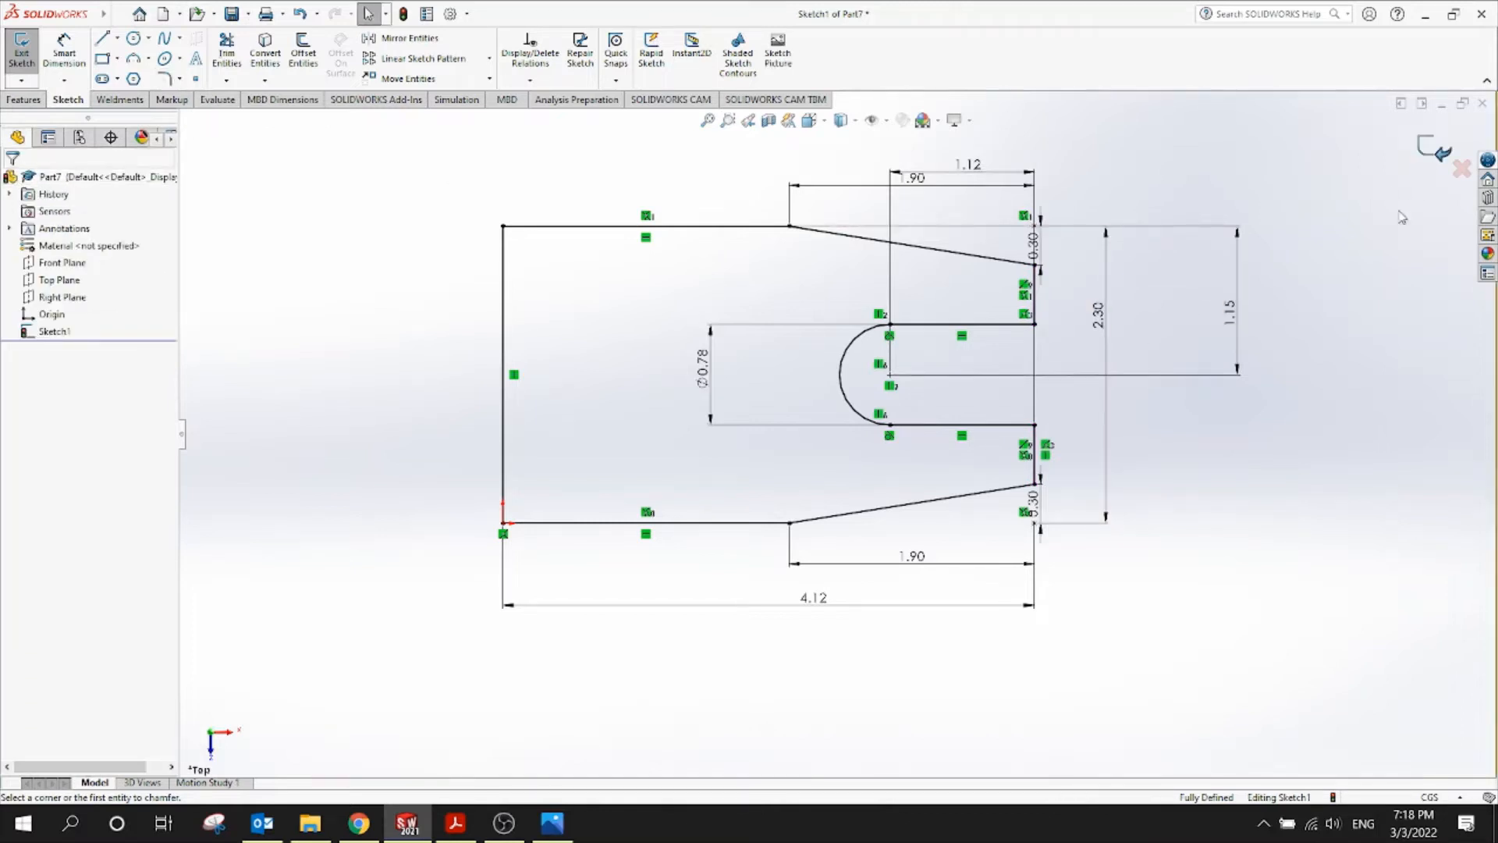
Start an Extruded Boss/Base on the base sketch, checking the drawing for plate thickness
mouse_move(949, 569)
middle_mouse_down()
mouse_move(996, 468)
mouse_move(900, 284)
mouse_move(905, 354)
mouse_move(990, 294)
middle_mouse_up()
left_click(990, 294)
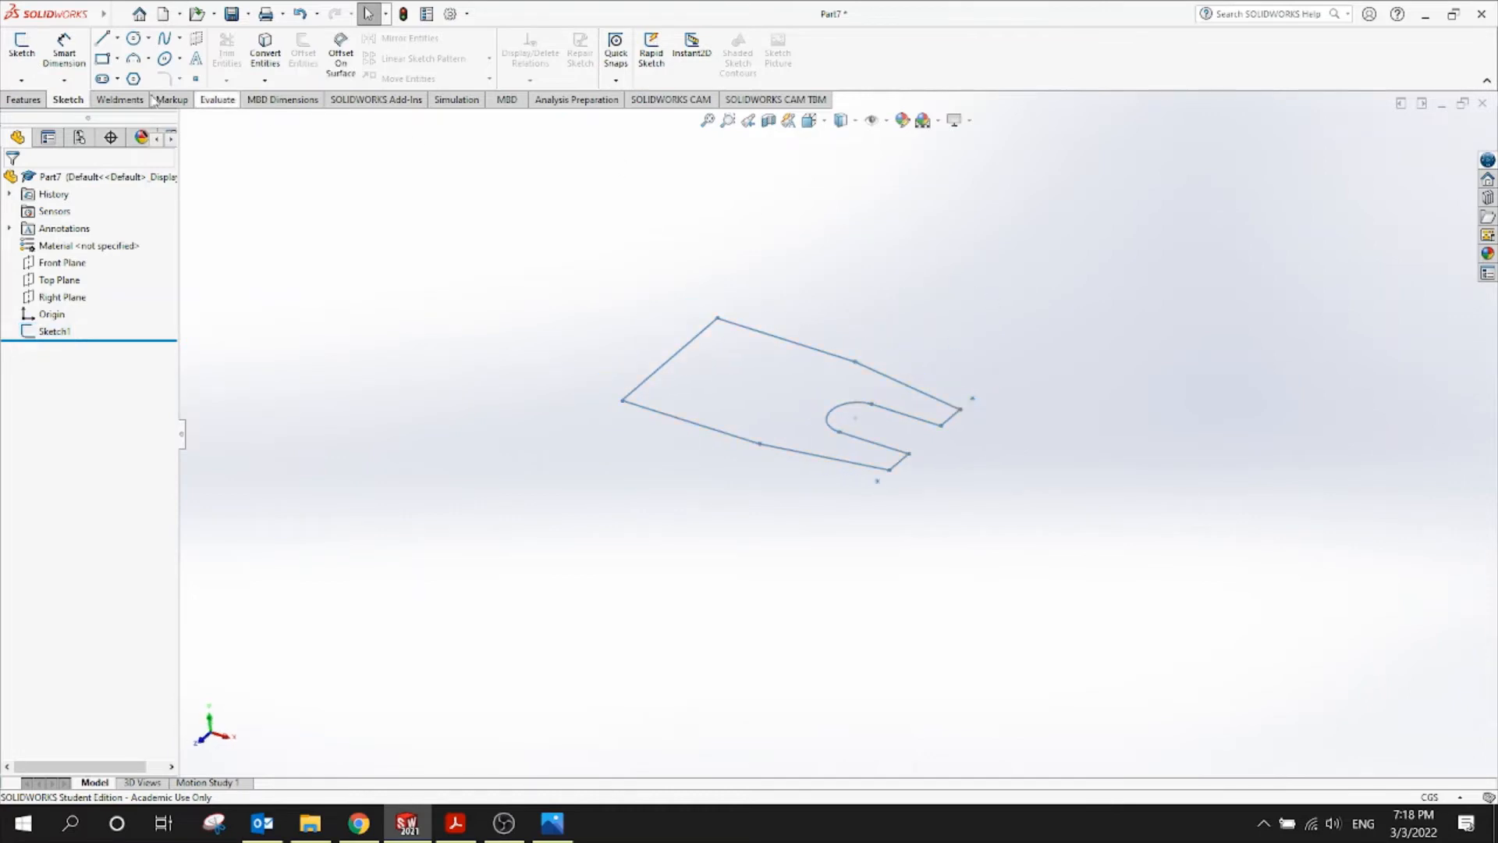
left_click(23, 100)
left_click(27, 61)
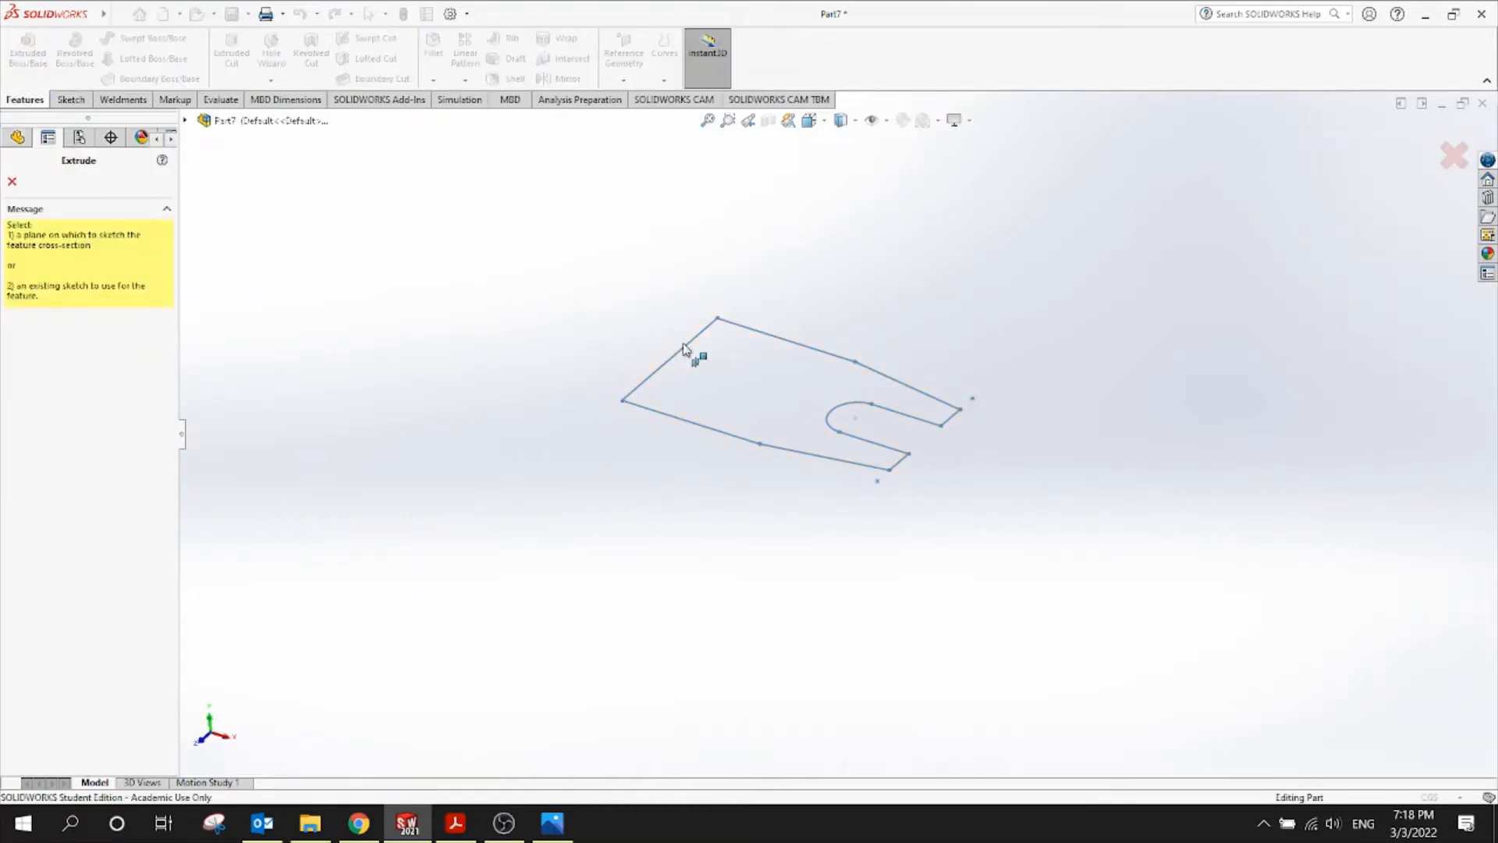
left_click(740, 331)
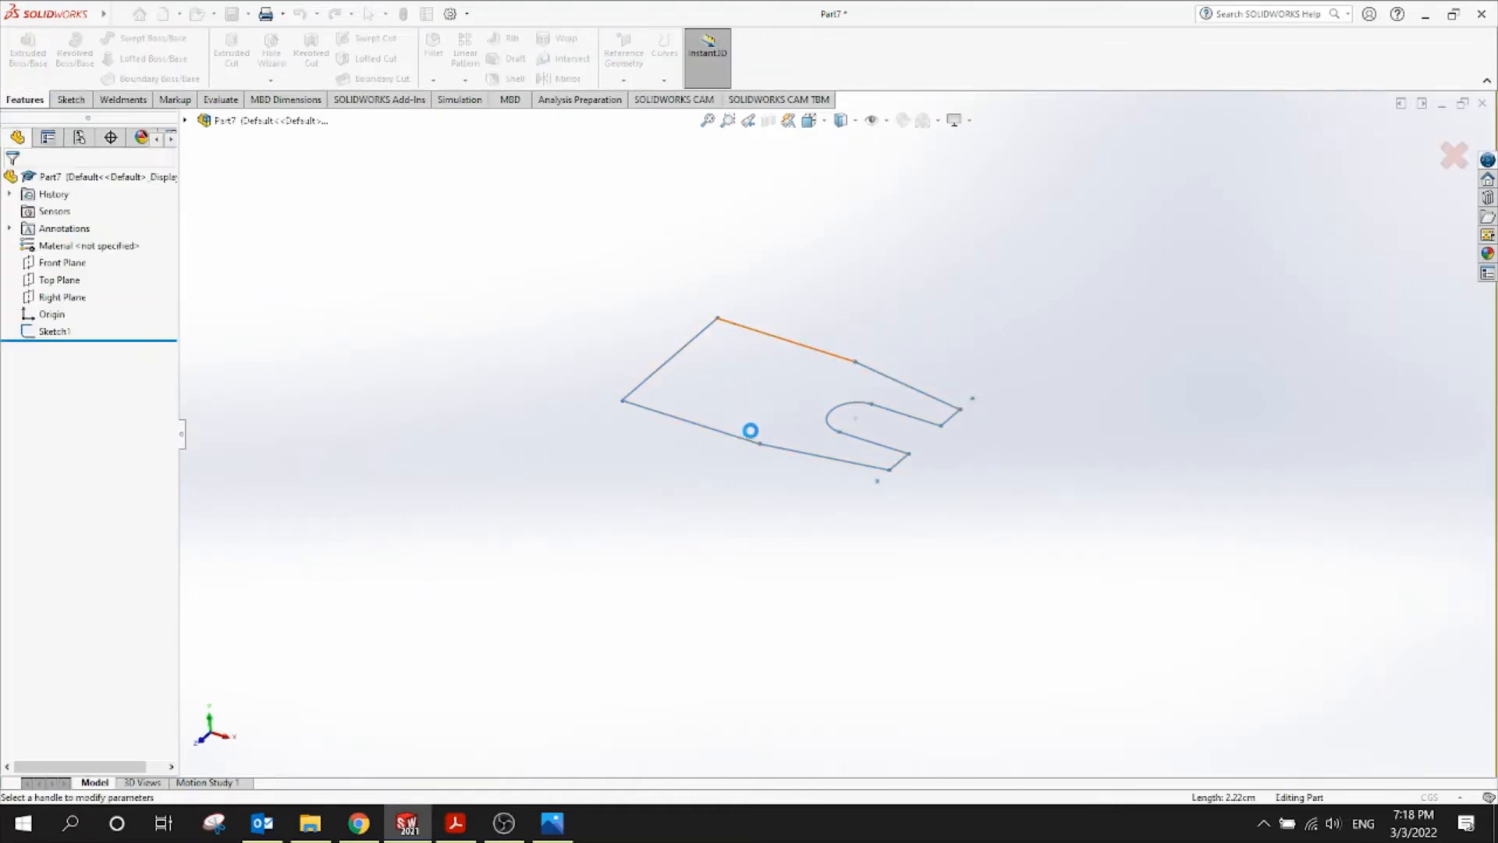
left_click(456, 823)
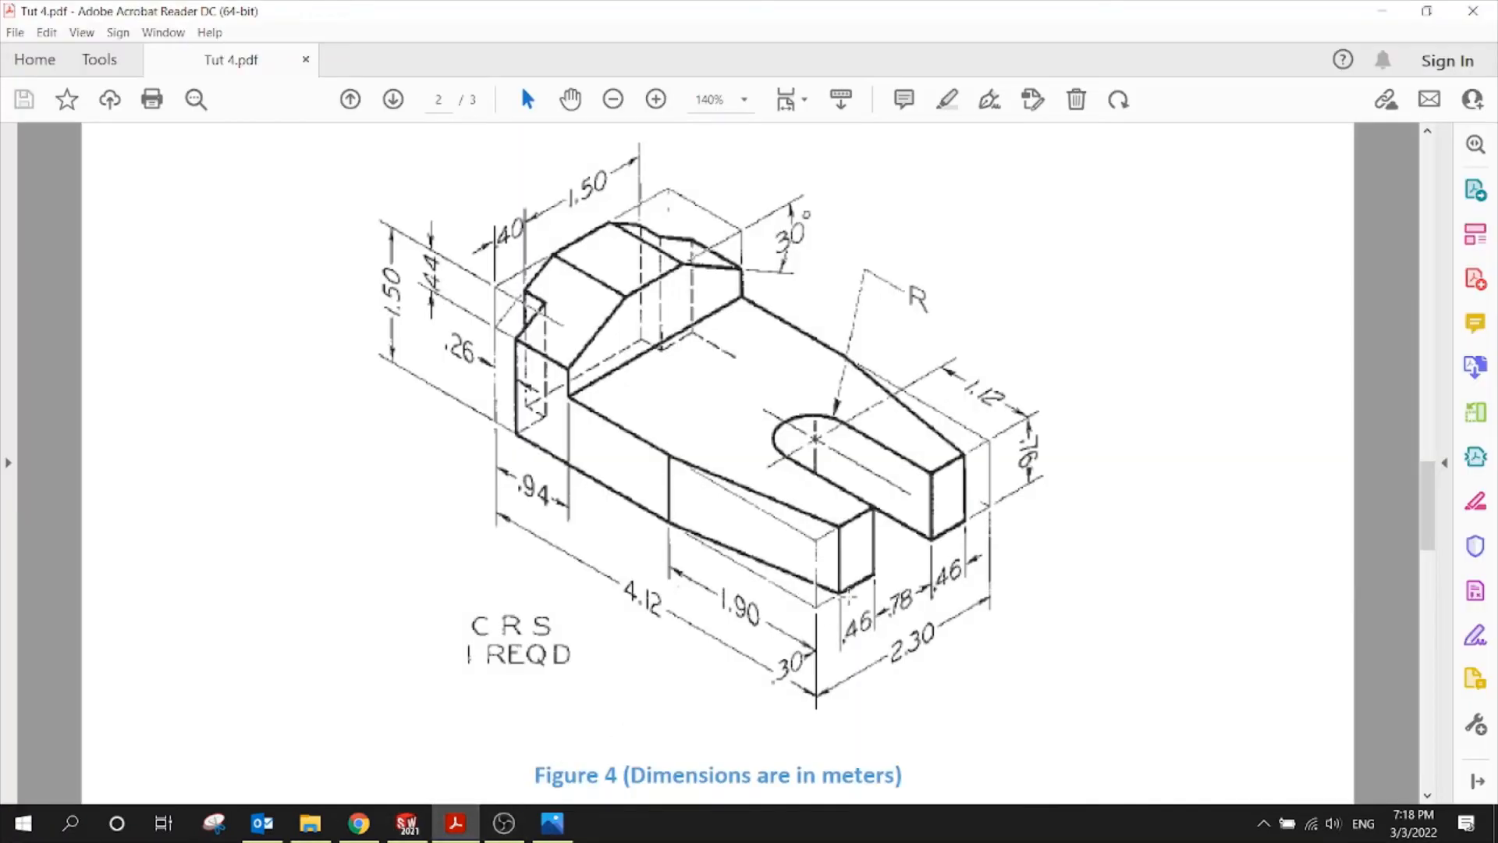
left_click(406, 824)
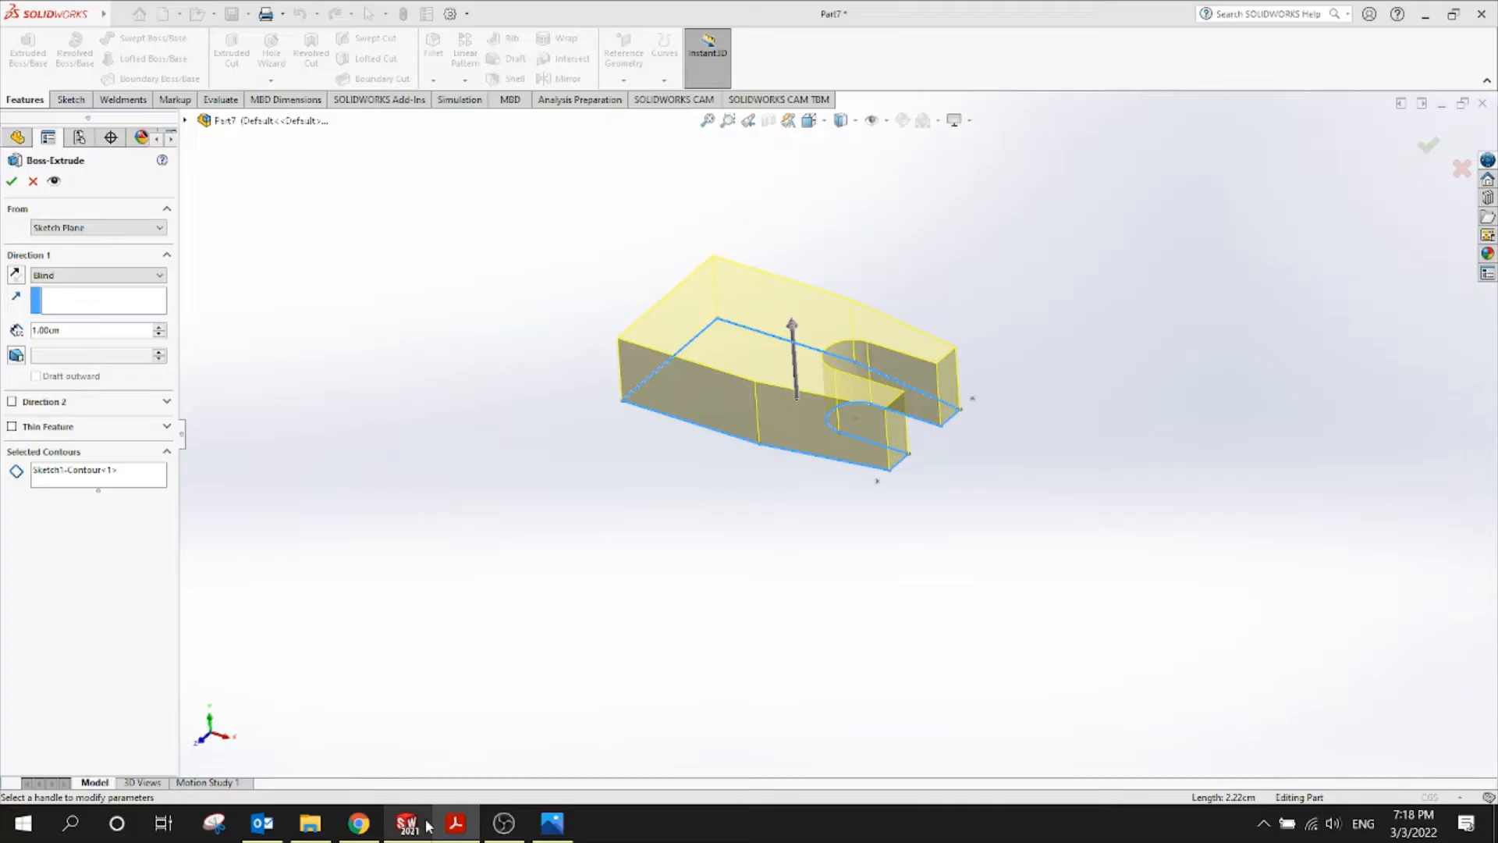
Set the extrusion depth to 0.7 to create the solid plate
double_click(76, 332)
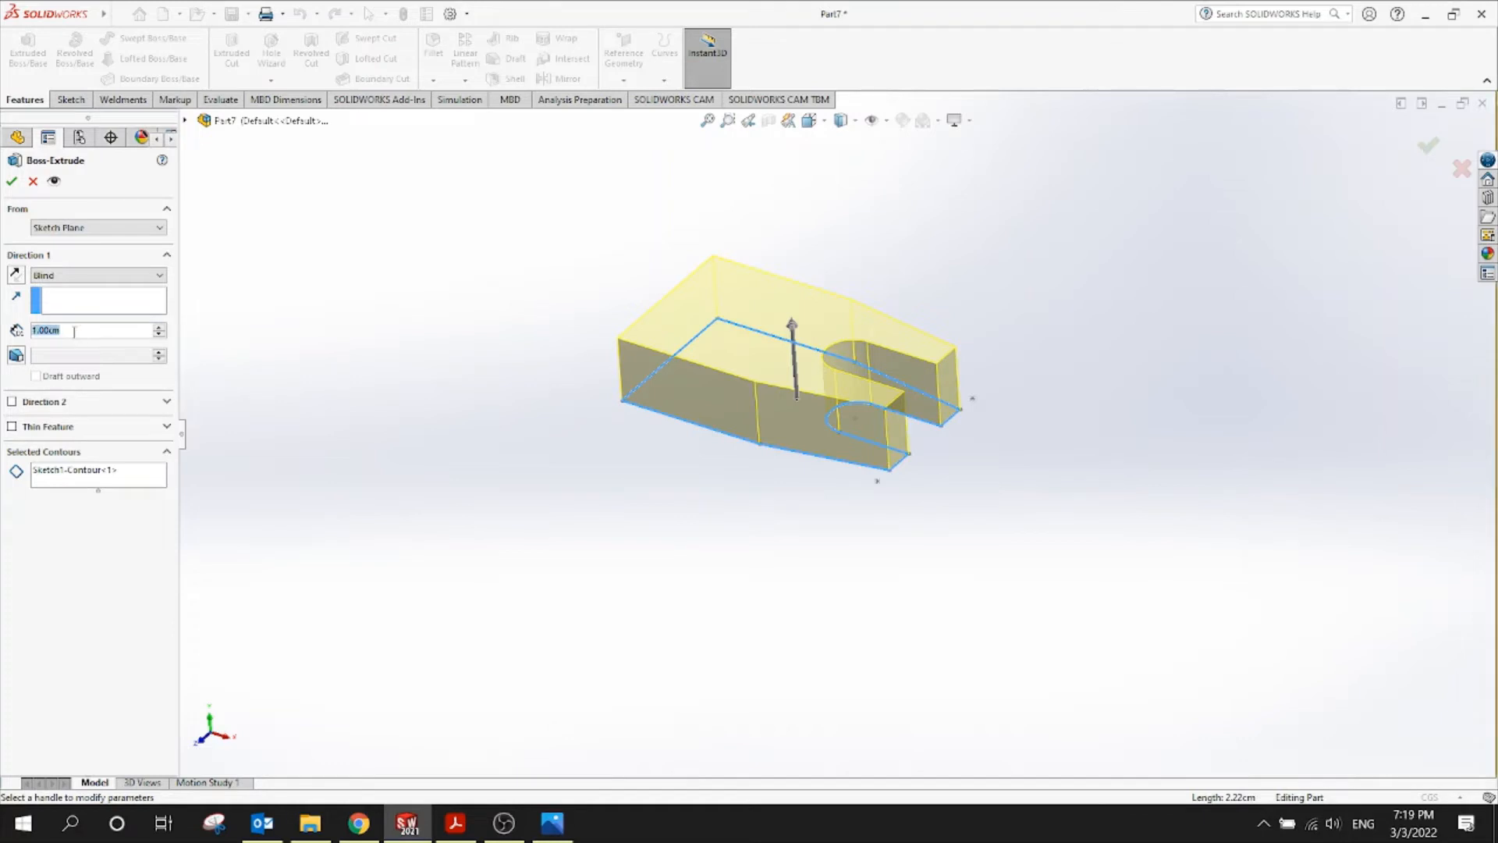
type(".7")
key("Return")
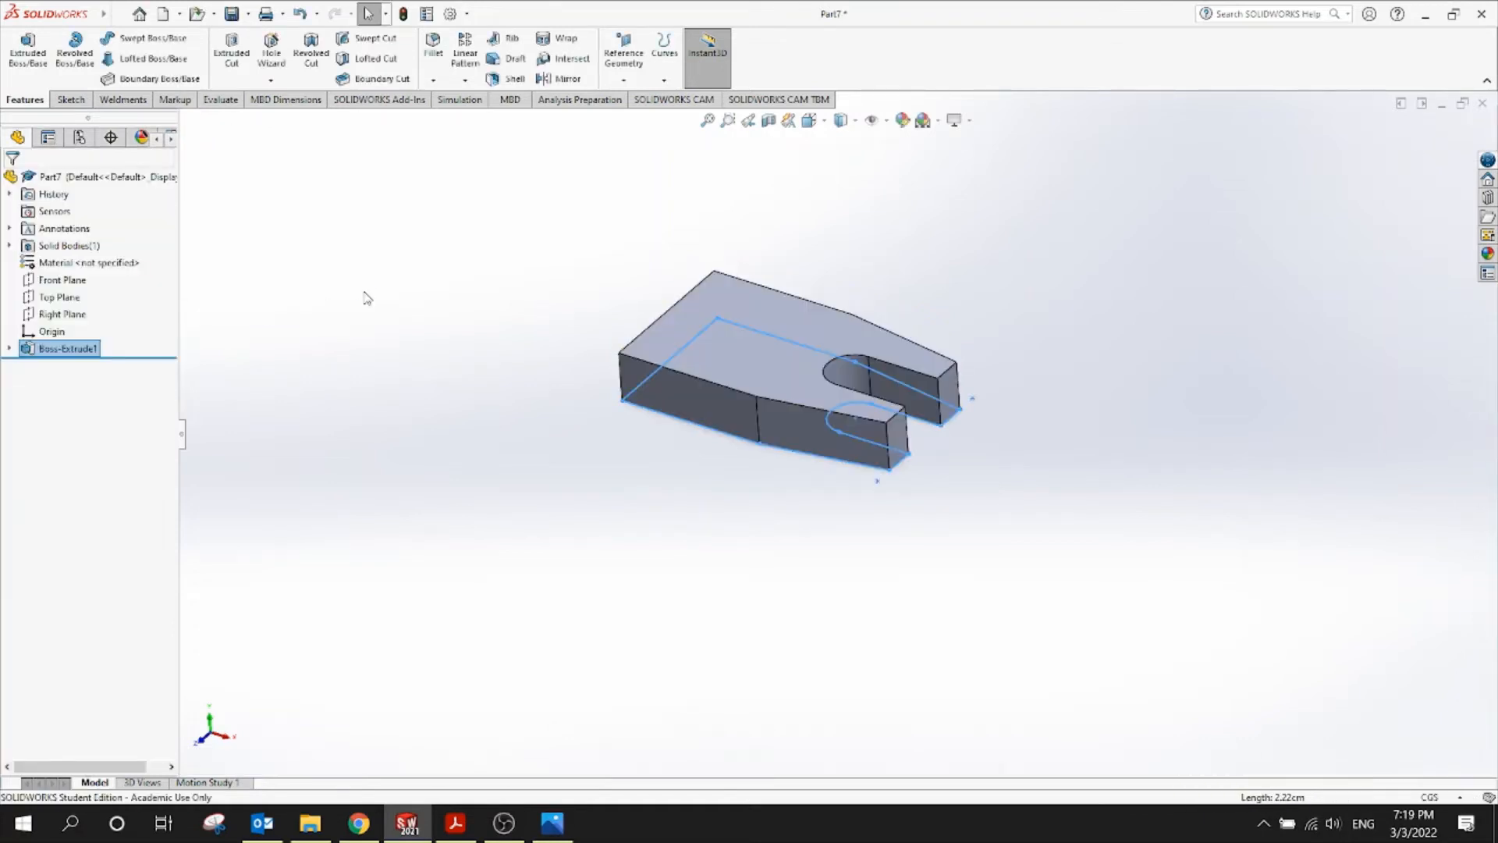
left_click(668, 469)
middle_click_drag(668, 469, 602, 522)
scroll(603, 553, "up", 1)
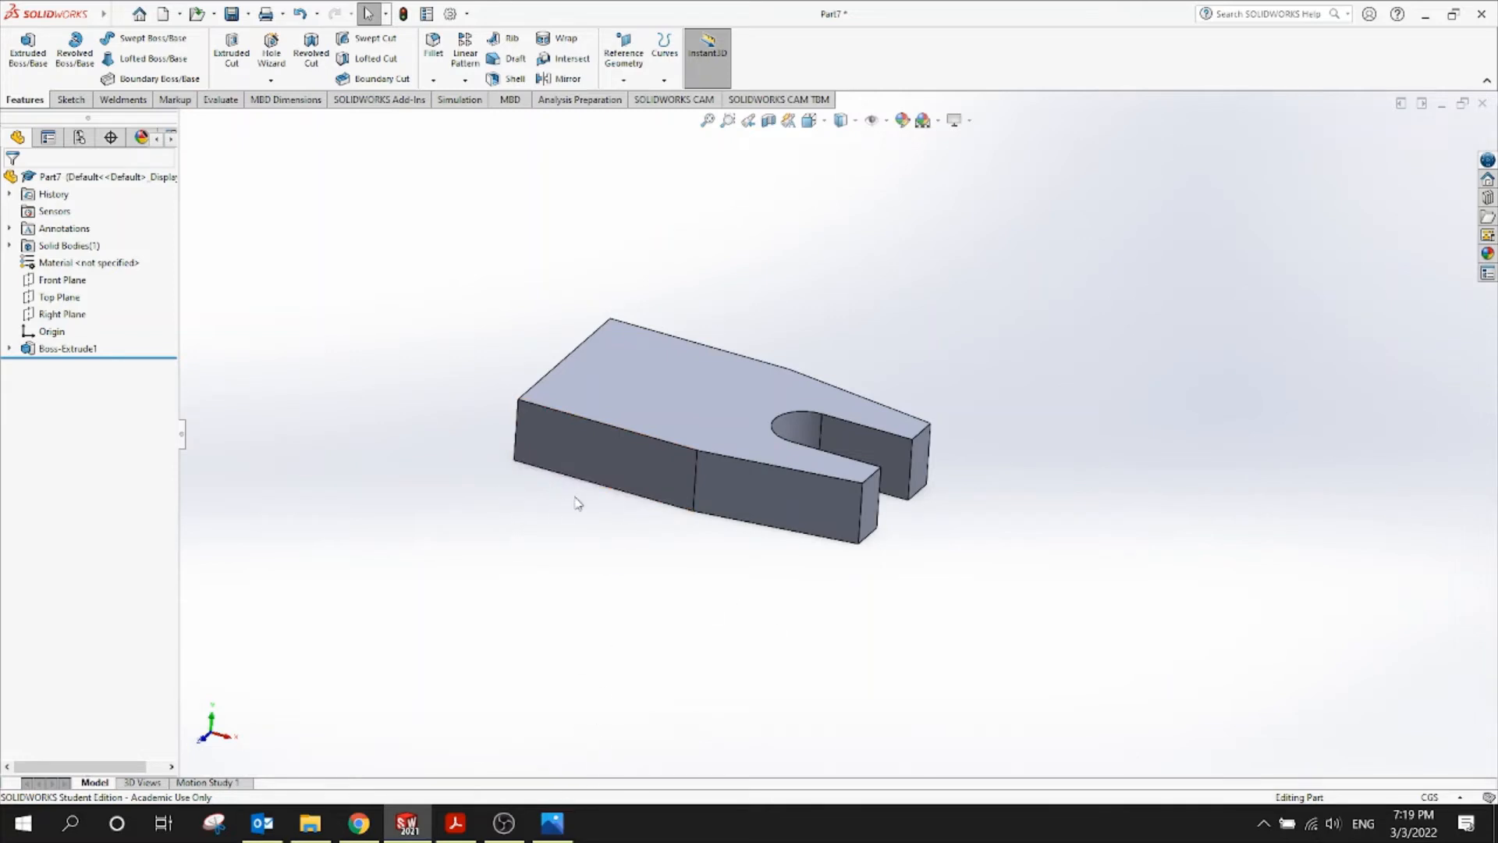
After checking the drawing, open a new sketch on the plate's end face in Left view
left_click(455, 823)
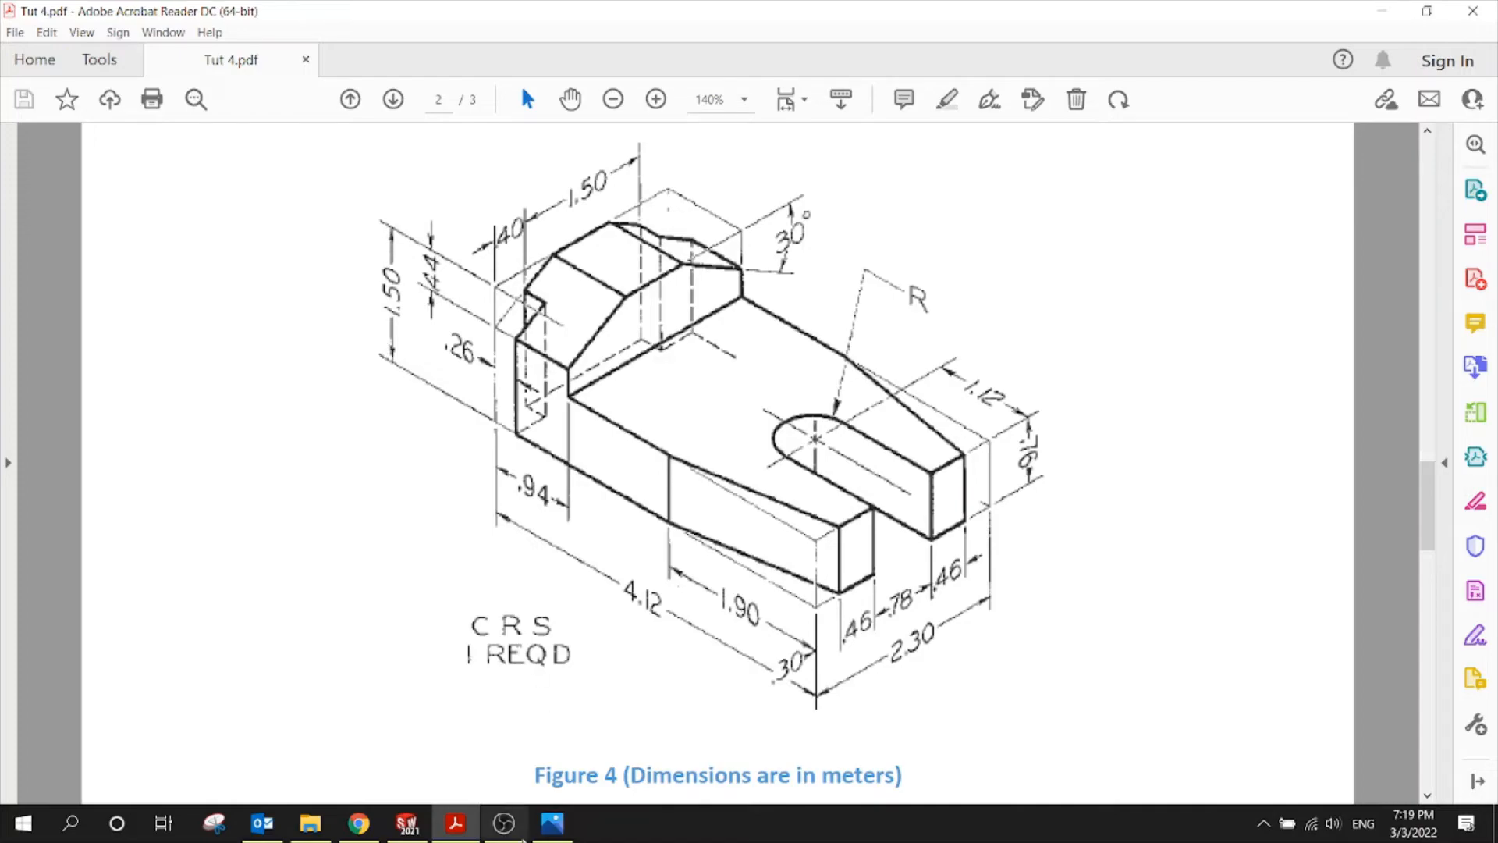
left_click(406, 823)
middle_click_drag(542, 679, 765, 505)
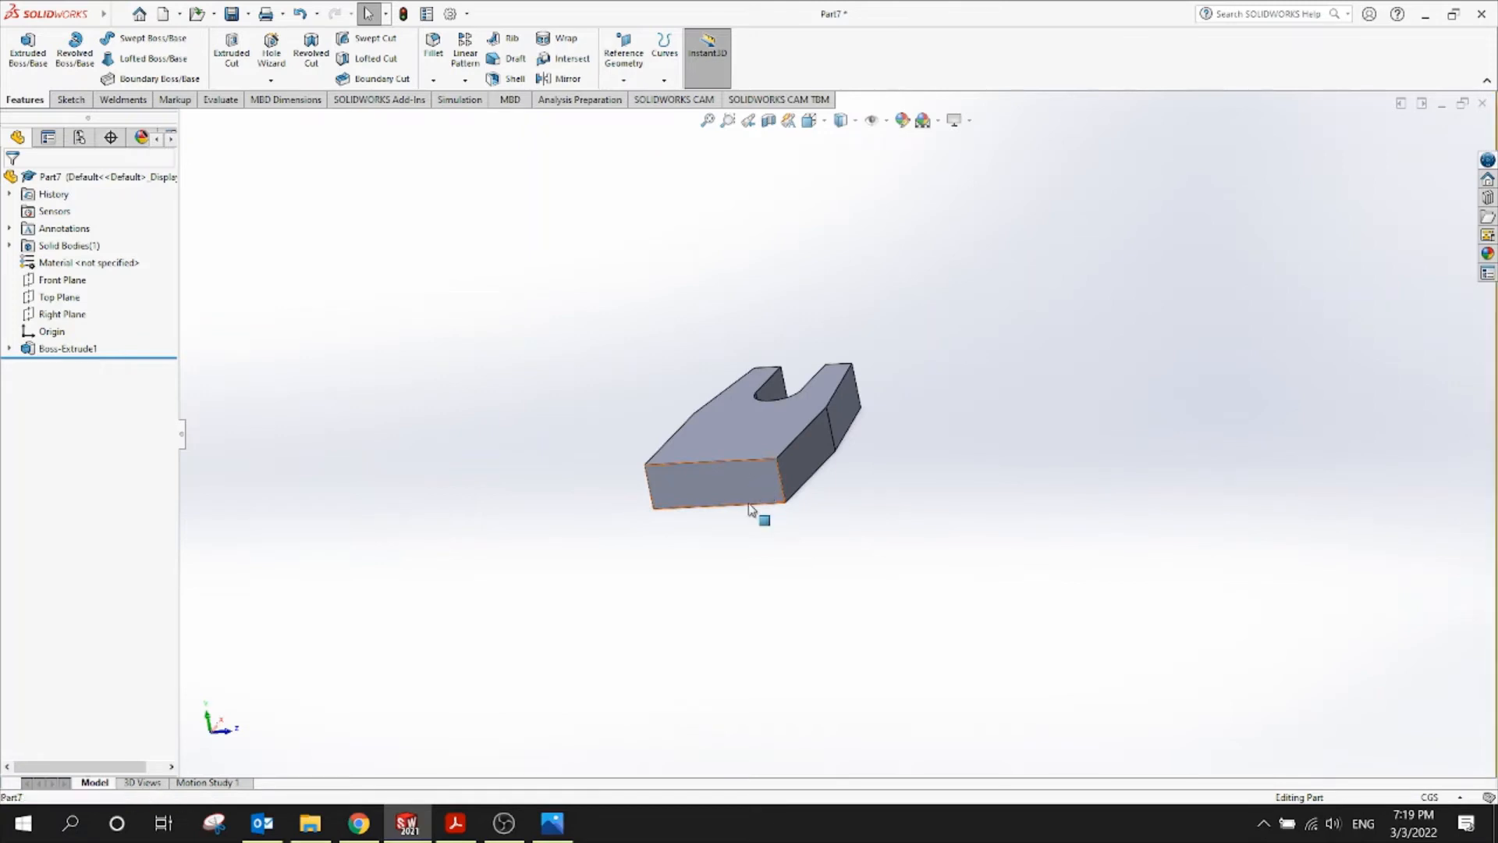
left_click(750, 505)
left_click(817, 467)
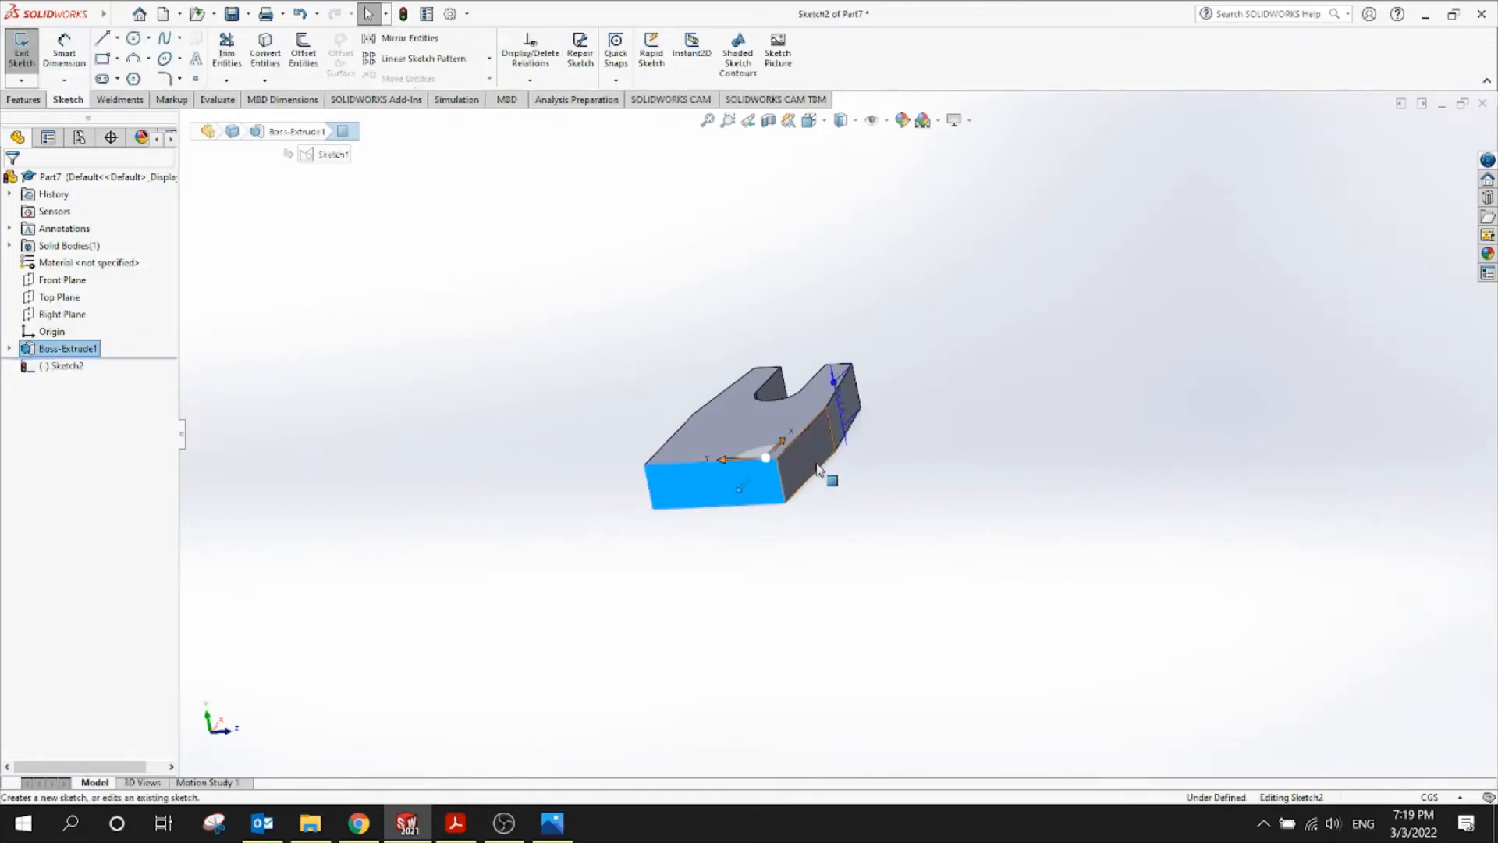
left_click(809, 120)
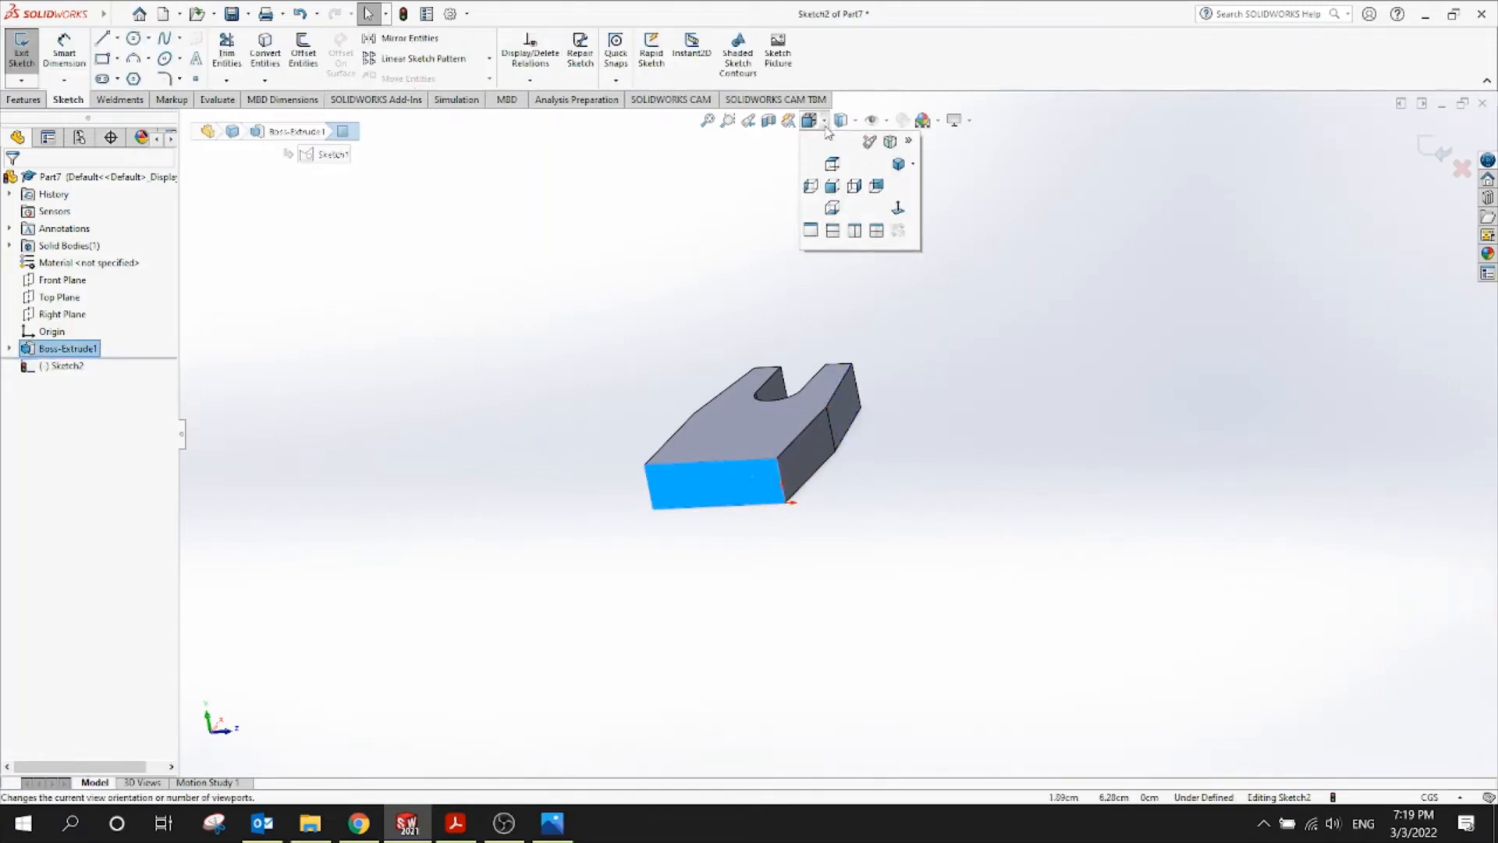
left_click(815, 190)
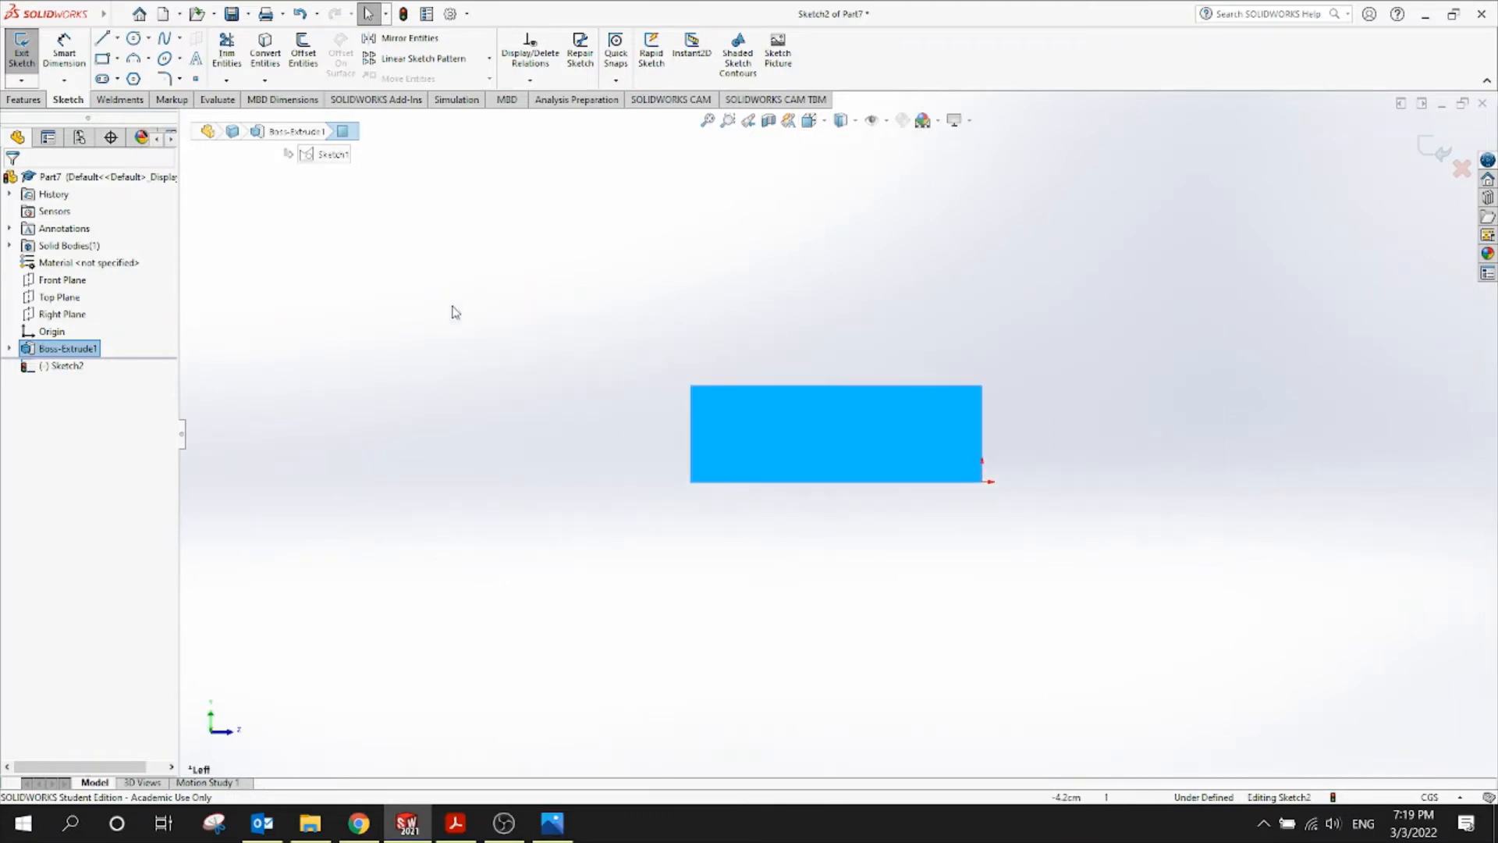
Draw a corner rectangle from the base profile's lower-right corner up above the plate
left_click(103, 58)
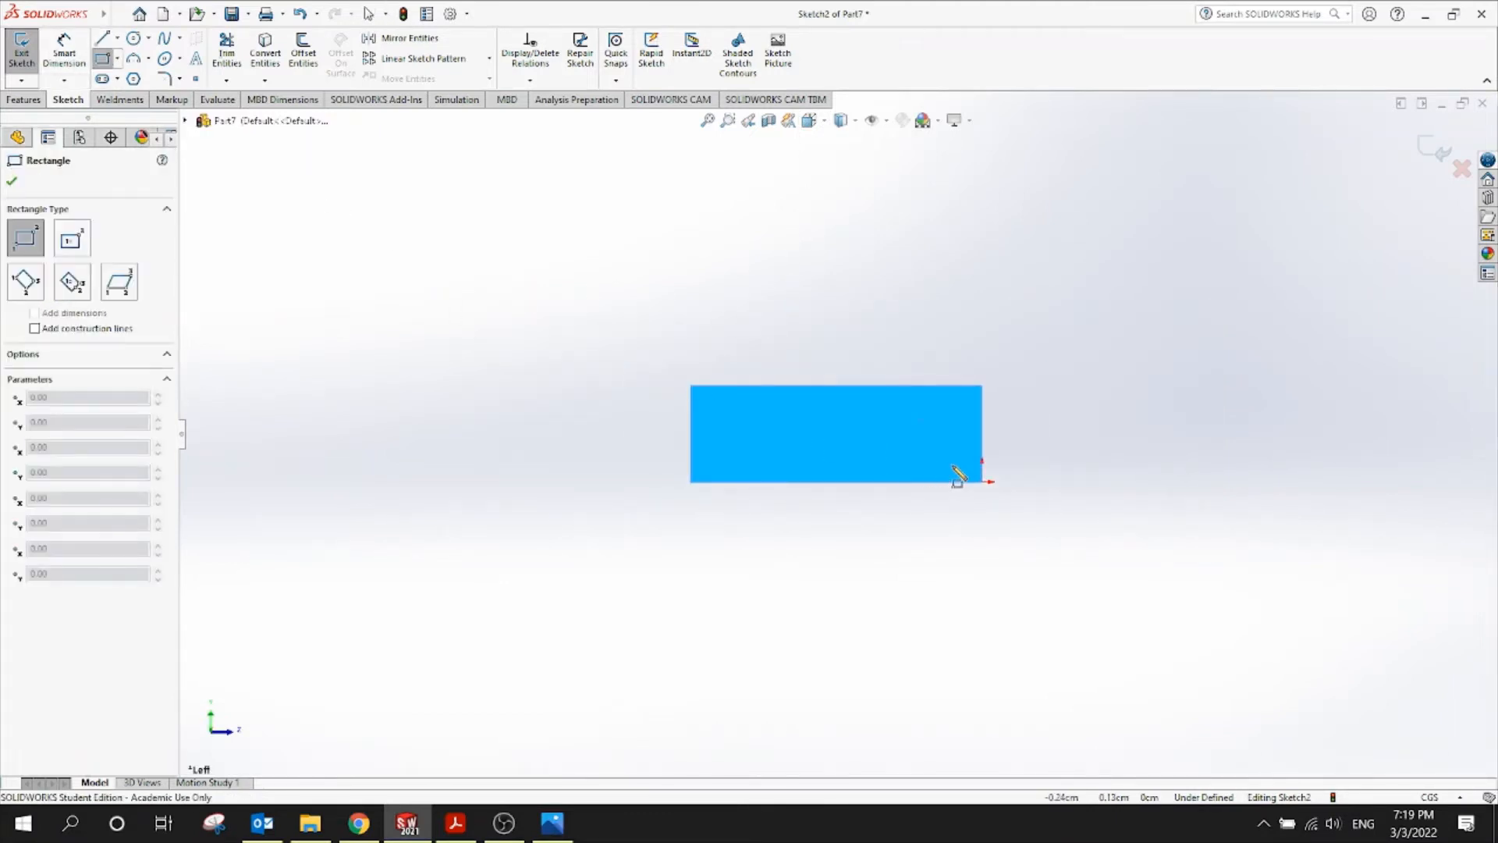
left_click(981, 482)
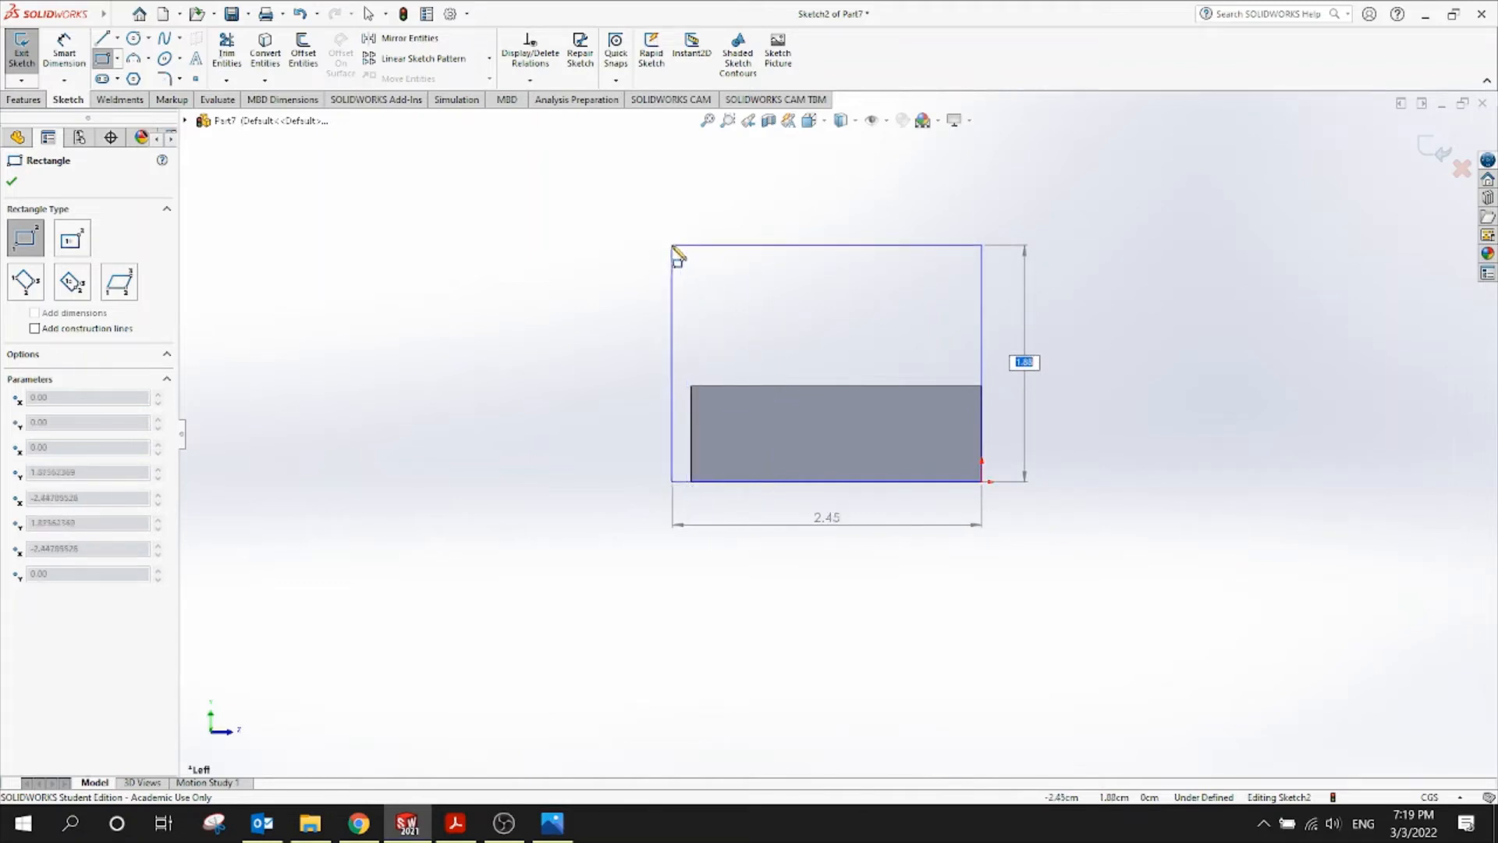
left_click(672, 247)
left_click(64, 54)
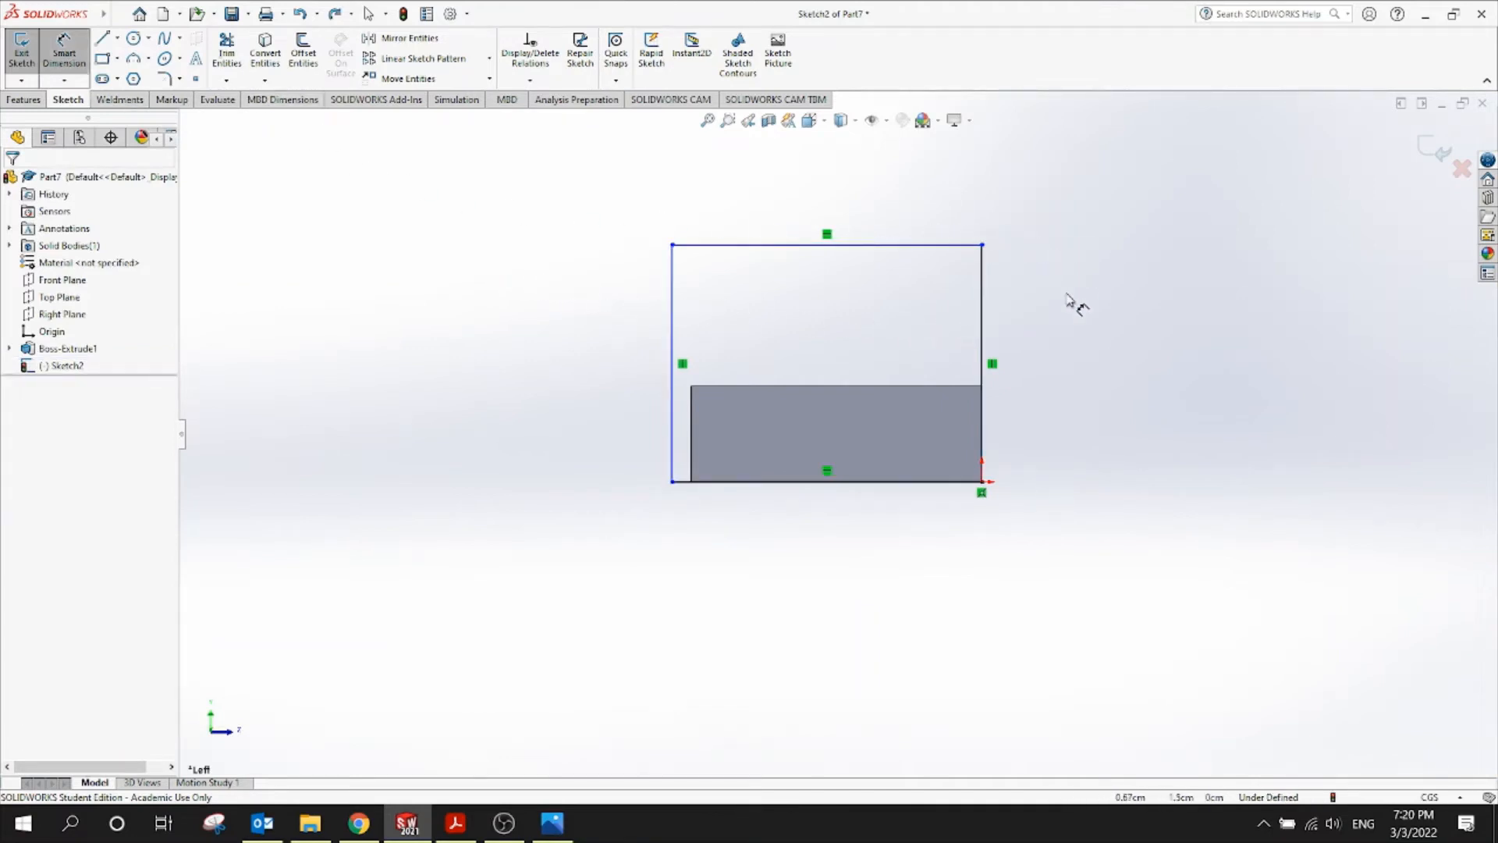
Dimension the rectangle's vertical side to 1.5 high
left_click(983, 302)
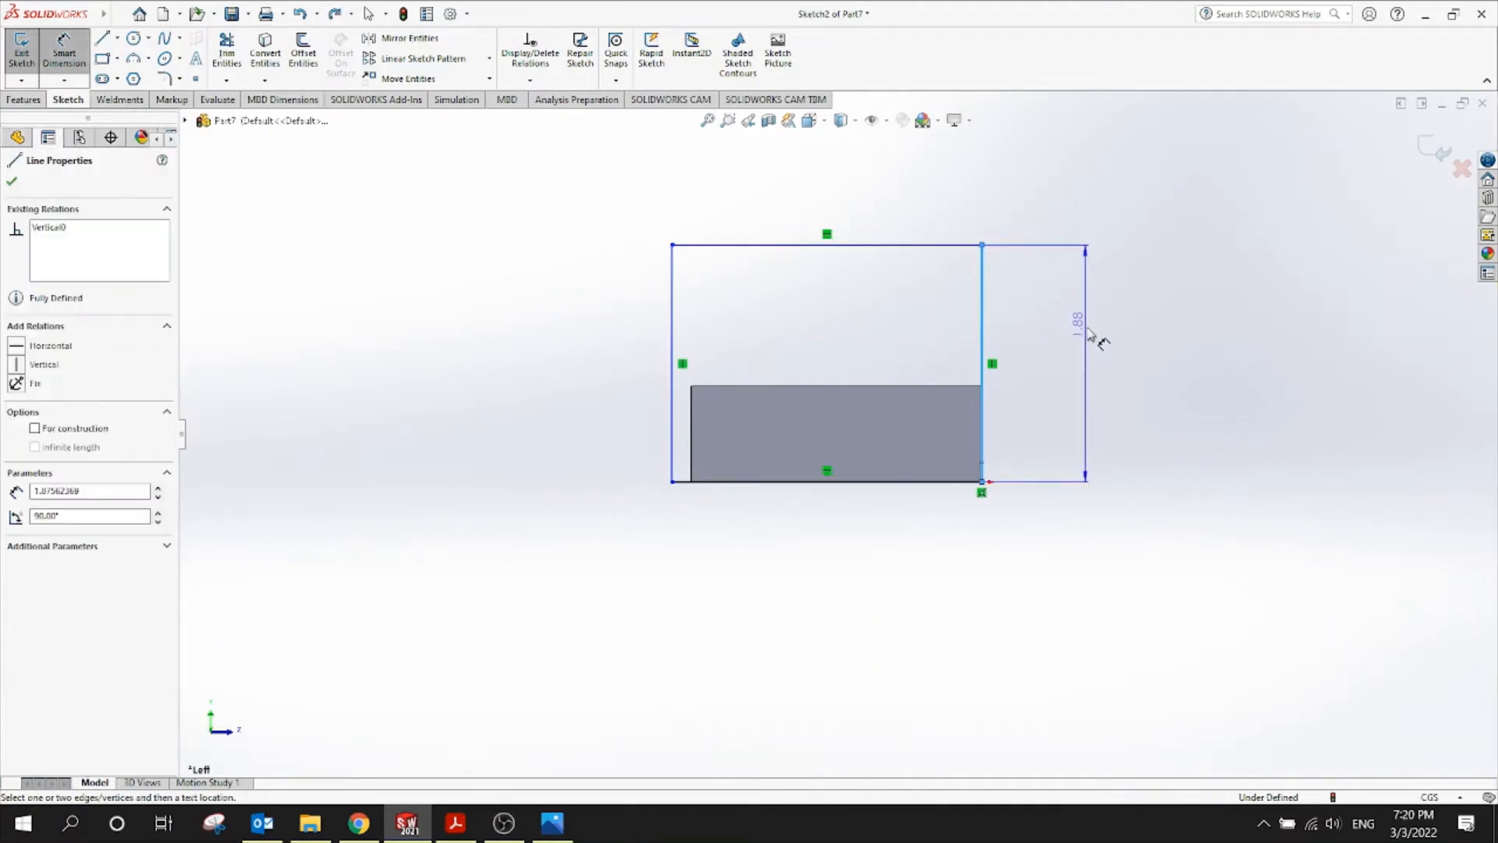
left_click(1097, 339)
left_click(455, 823)
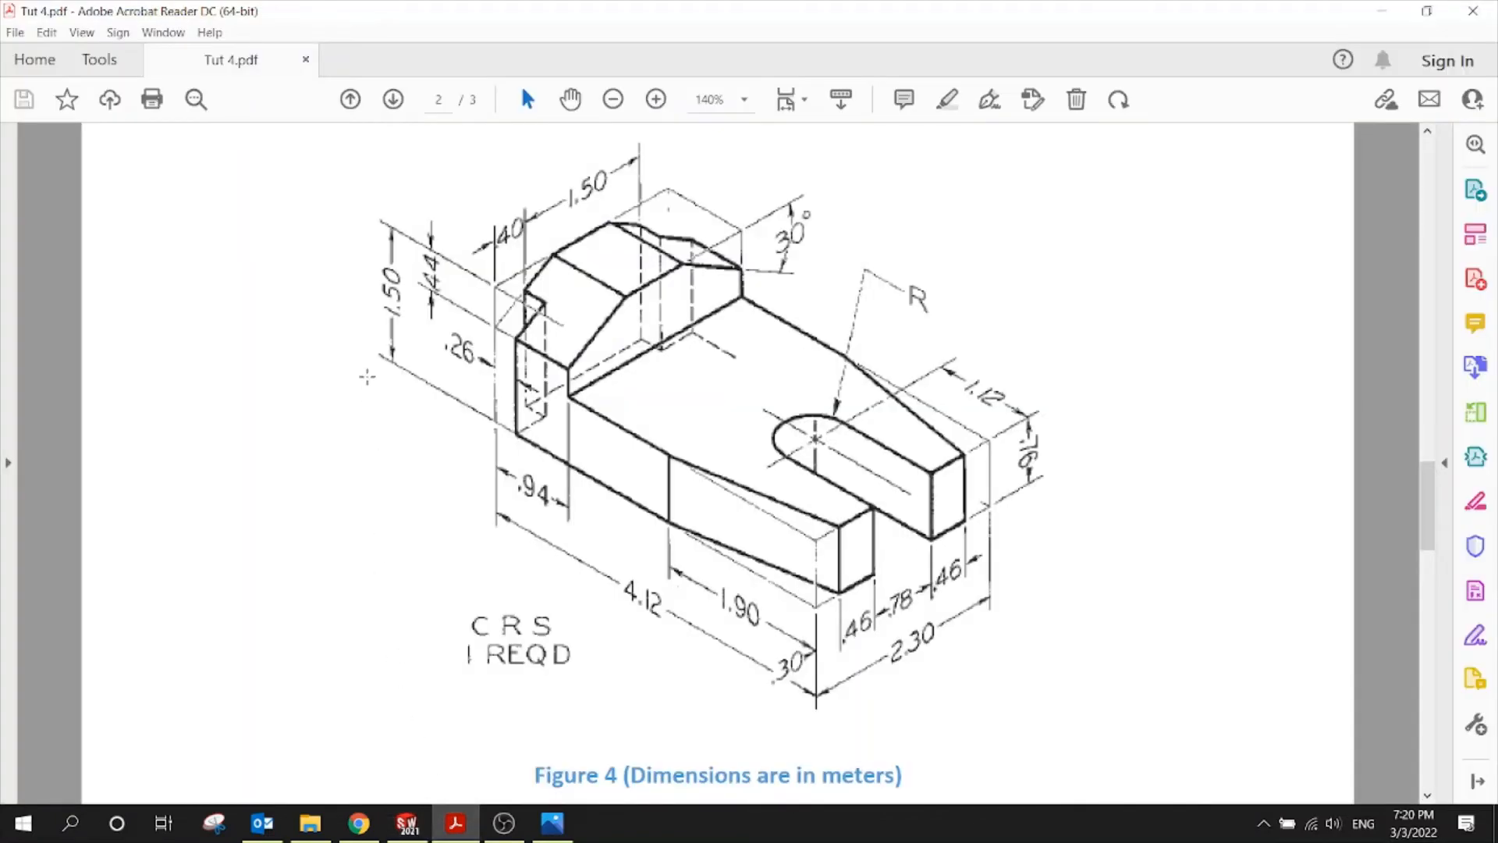
left_click(407, 822)
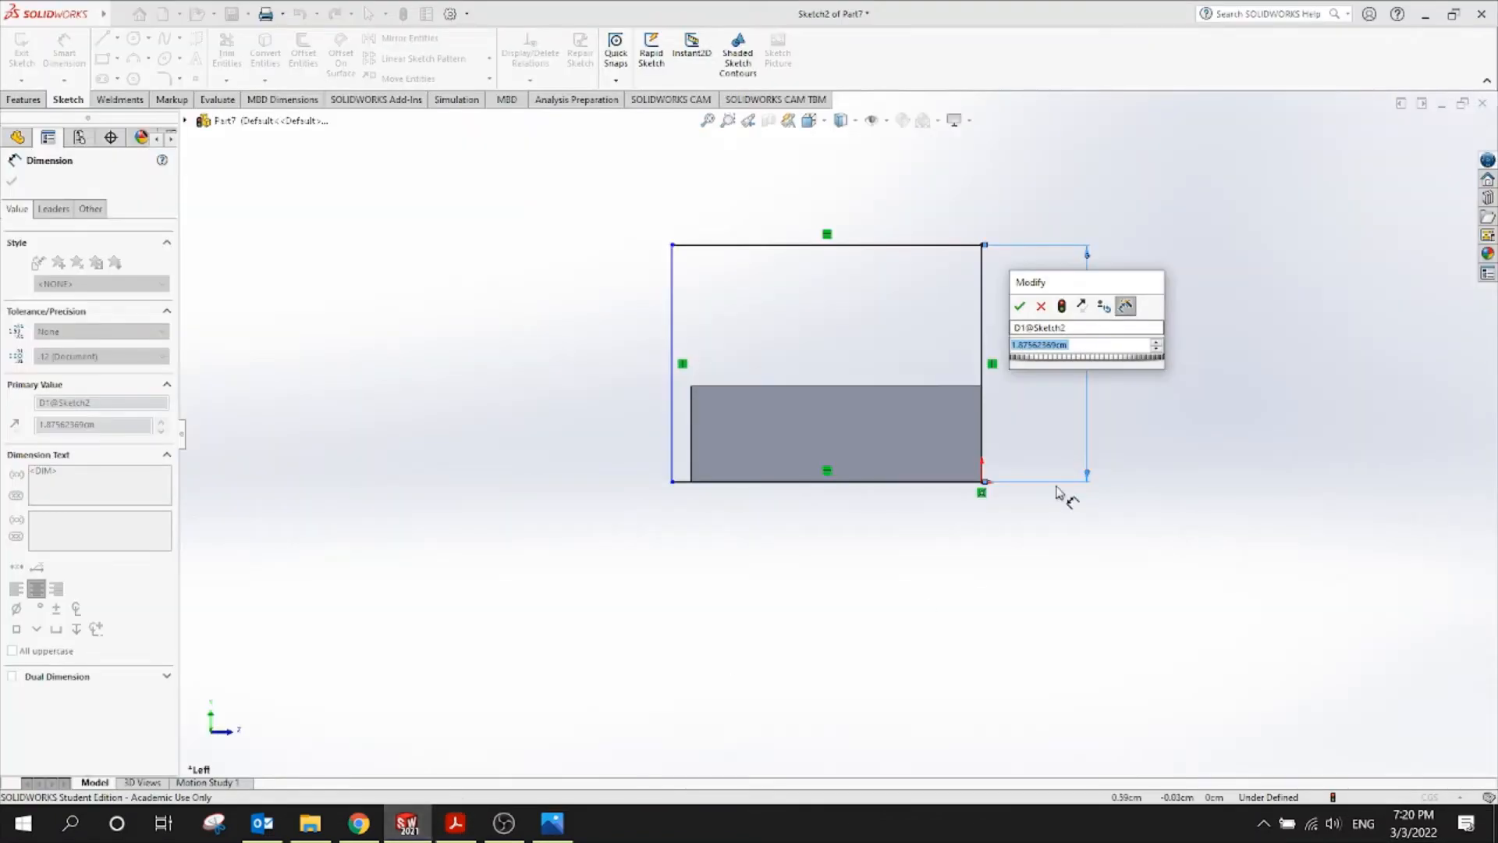
type("1.5")
key("Return")
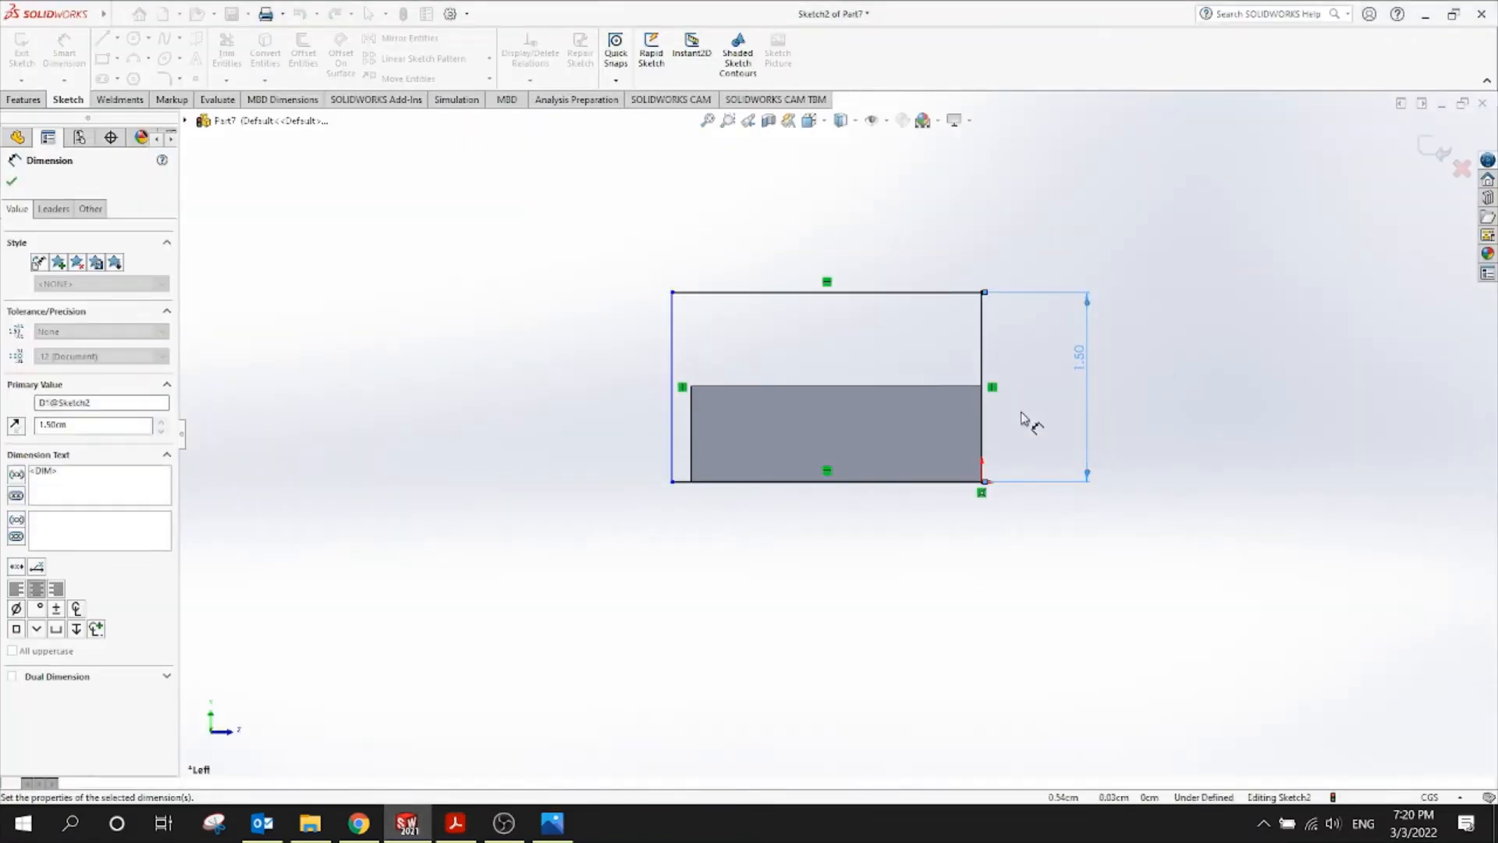
Dimension the rectangle's top edge to 2.30 wide and exit the sketch
left_click(930, 292)
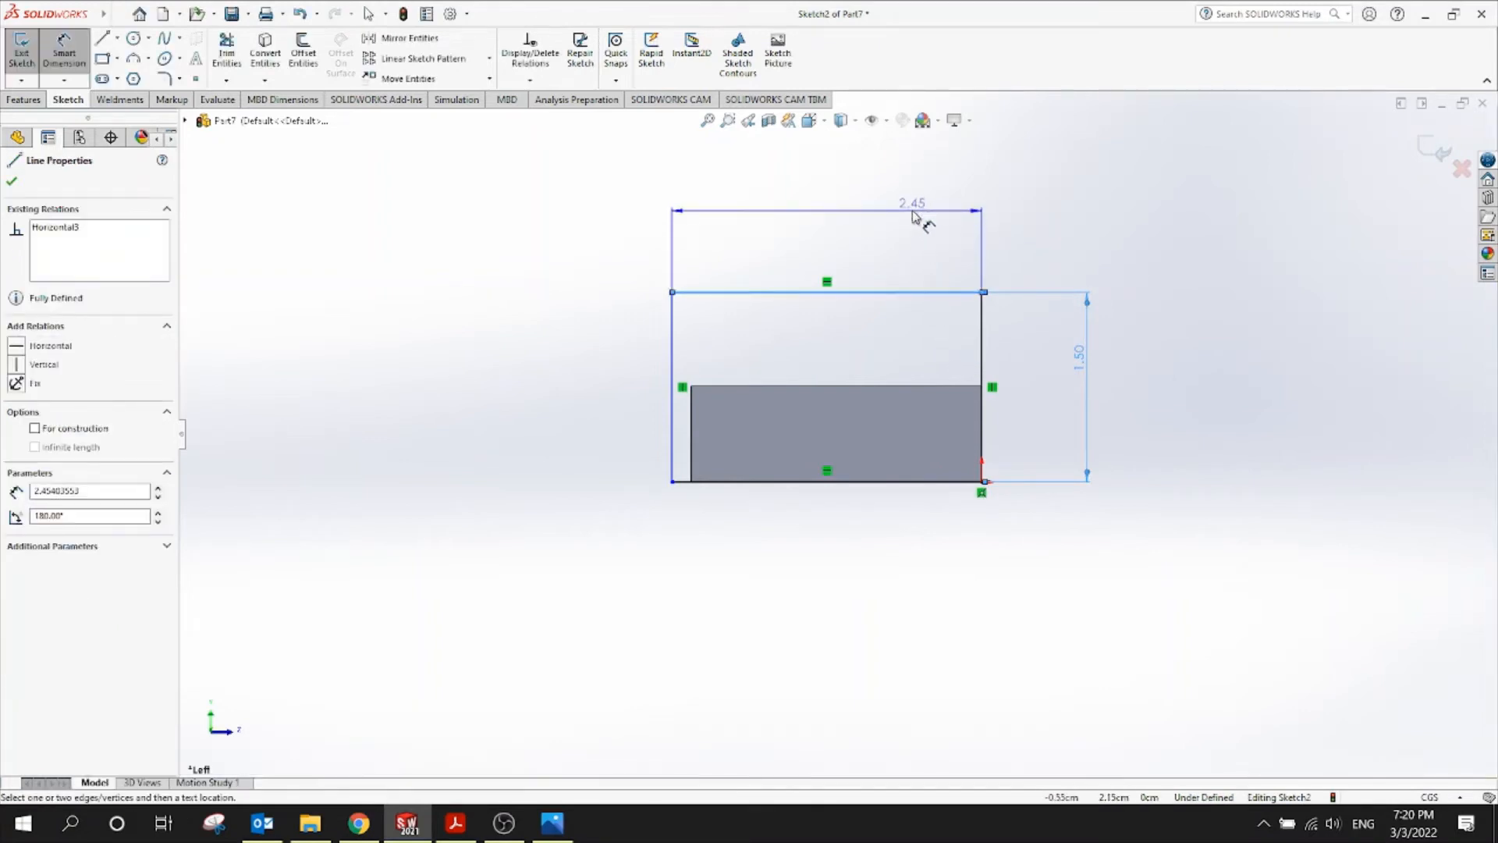
left_click(917, 217)
left_click(456, 823)
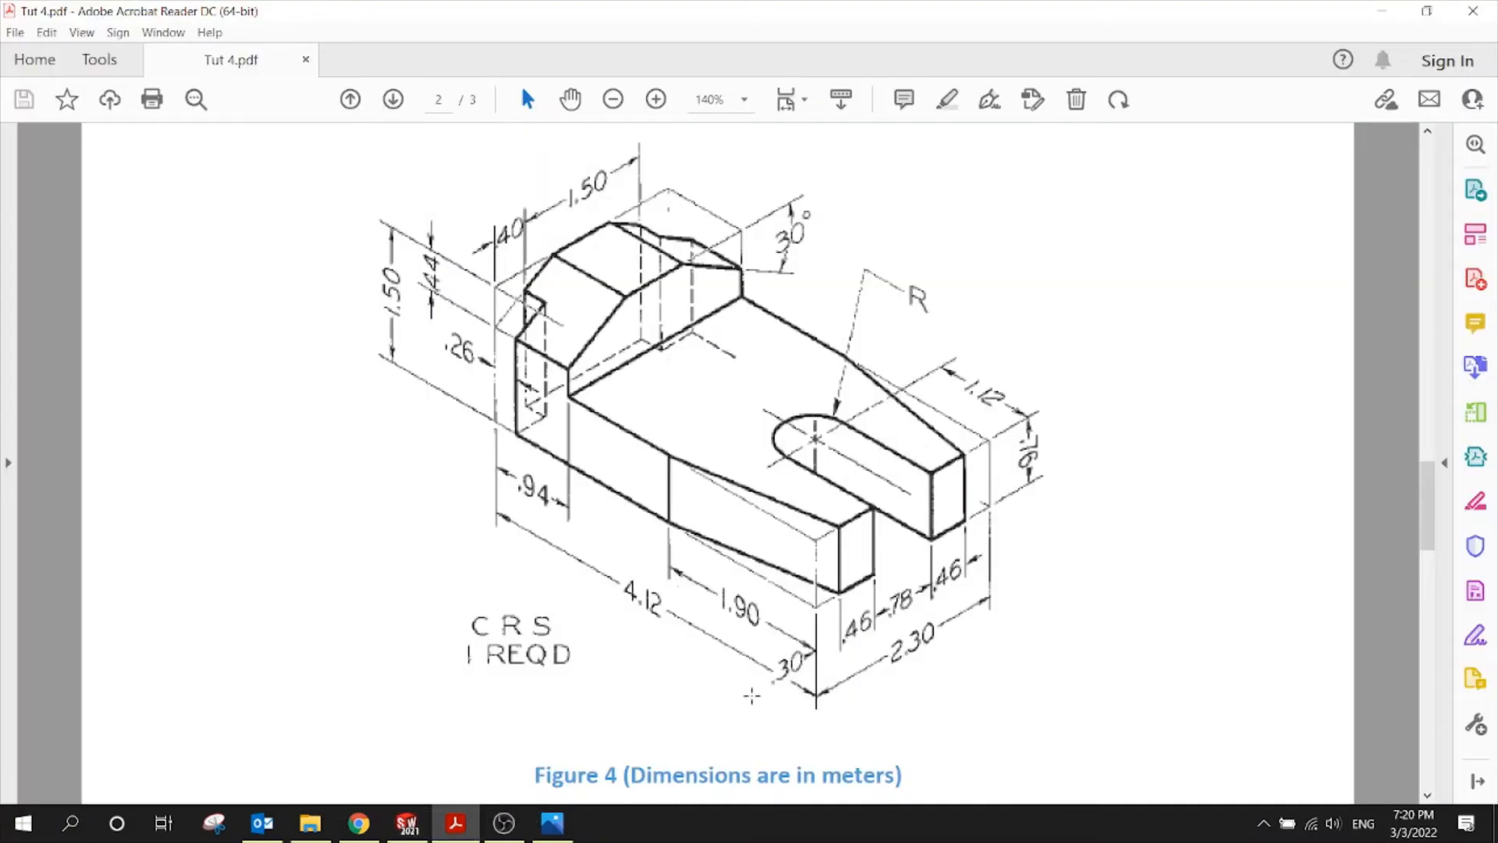
left_click(406, 823)
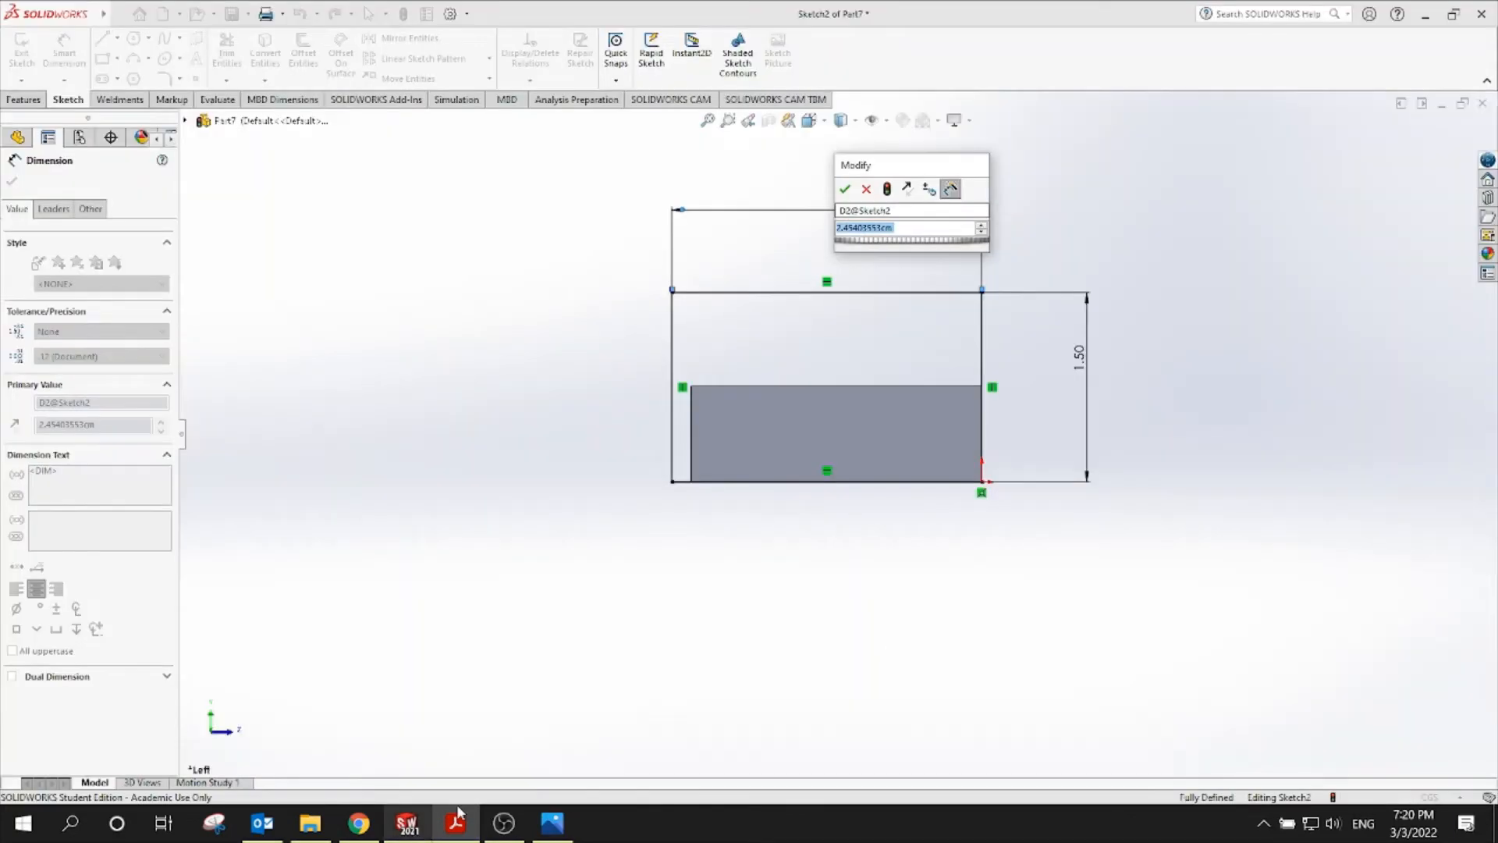
type("2.3")
key("Return")
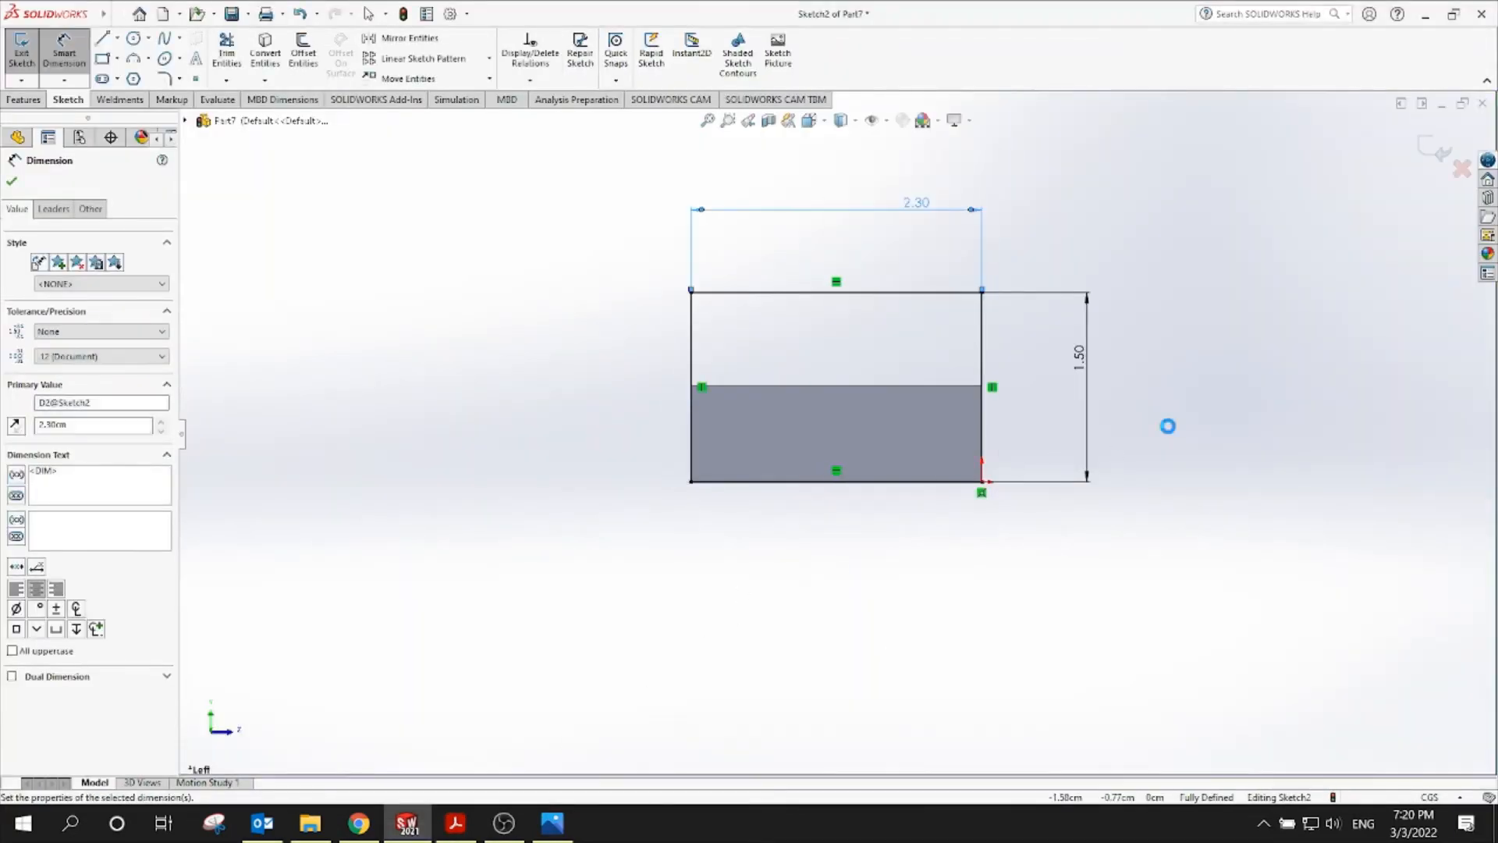
left_click(1434, 151)
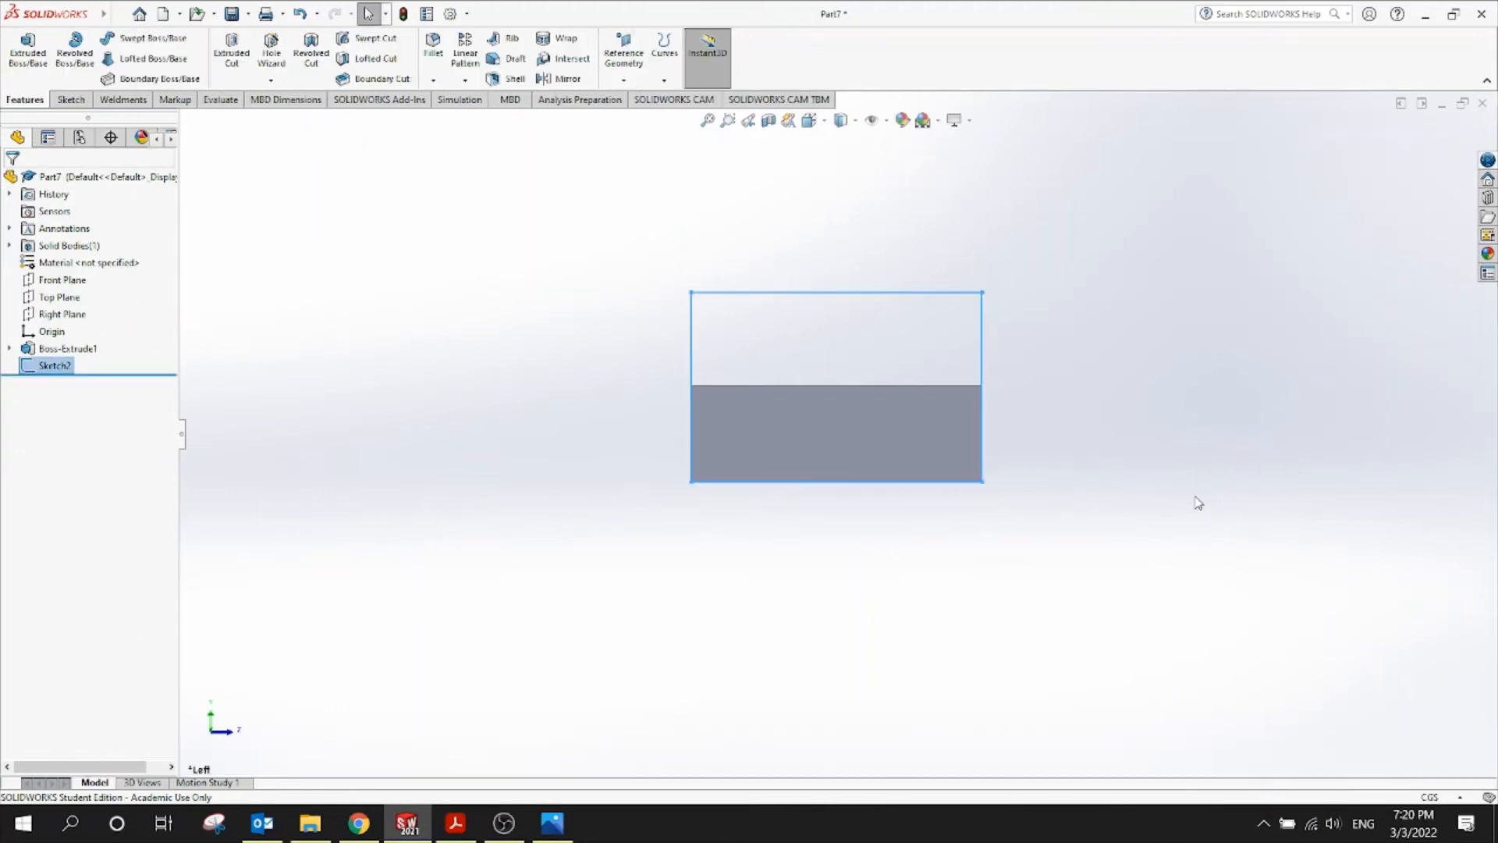
Extrude Sketch2 0.76 cm Blind in the reversed direction as Boss-Extrude2
mouse_move(1193, 505)
middle_mouse_down()
mouse_move(1083, 422)
mouse_move(987, 479)
mouse_move(929, 588)
mouse_move(886, 539)
mouse_move(887, 585)
middle_mouse_up()
left_click(886, 585)
left_click(29, 48)
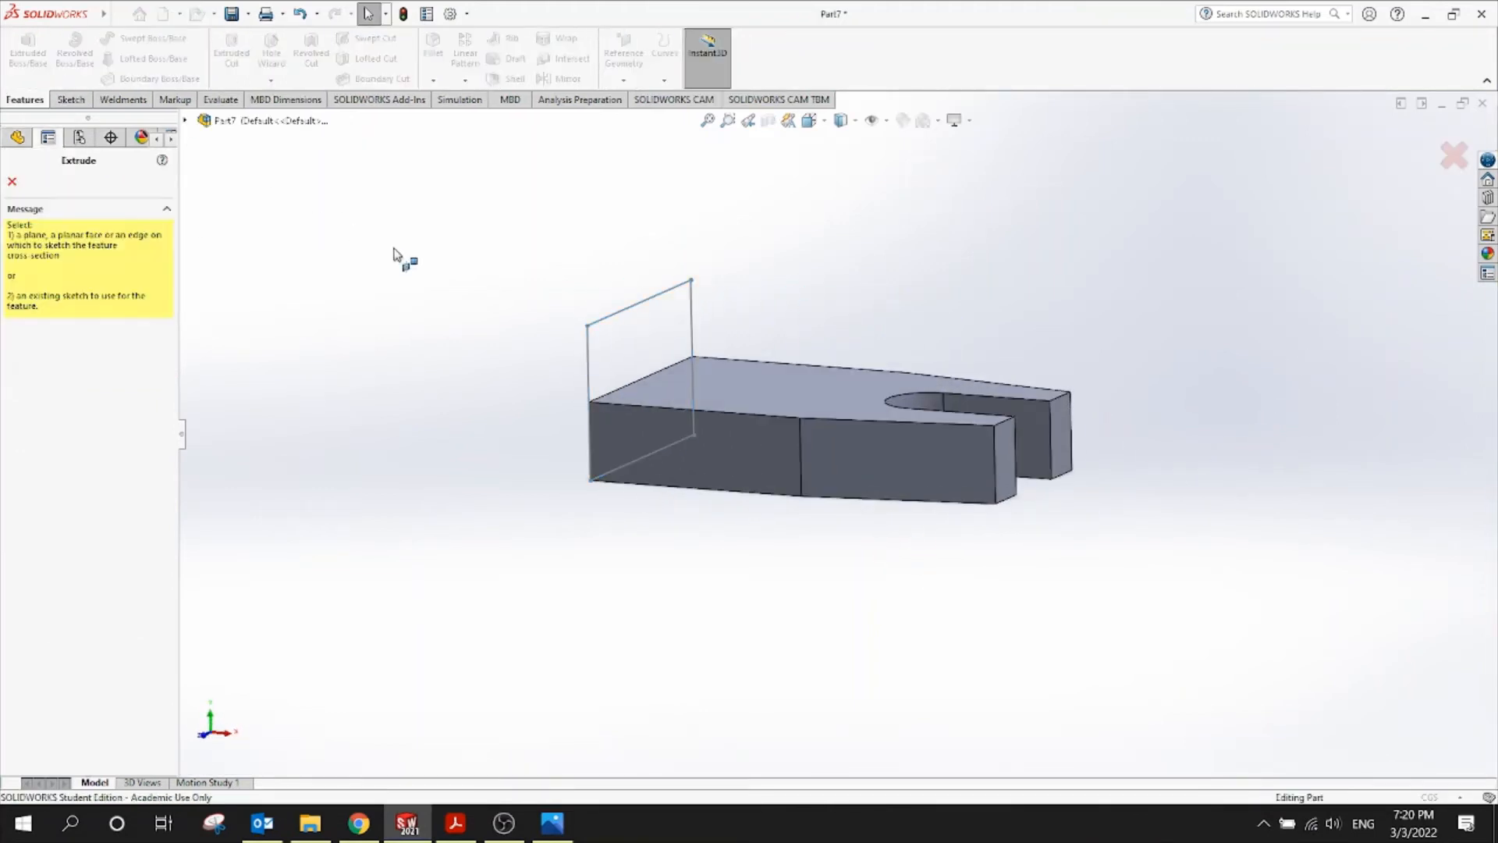
left_click(635, 315)
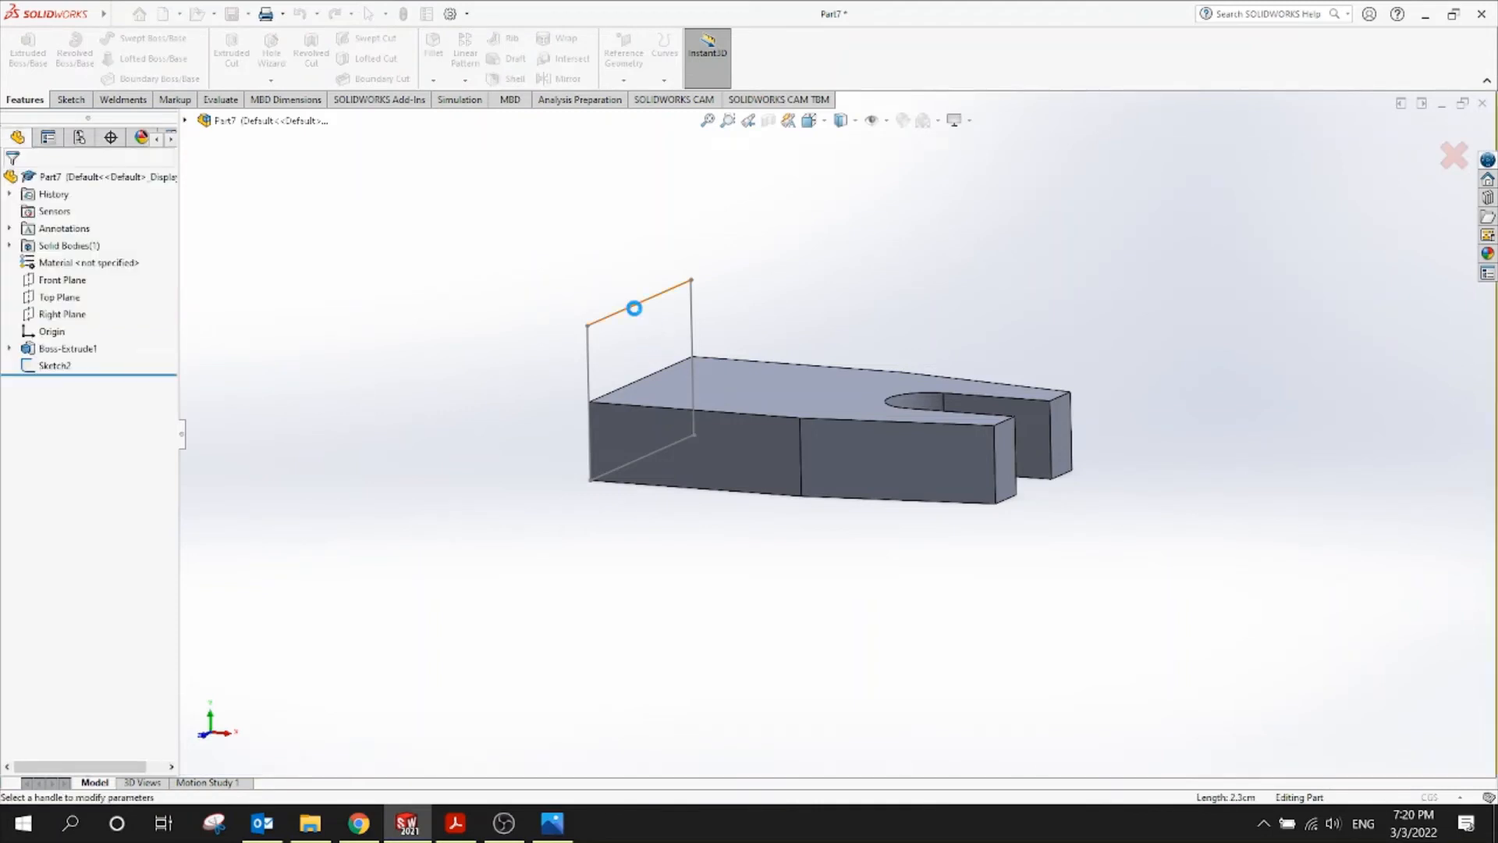
scroll(620, 364, "down", 1)
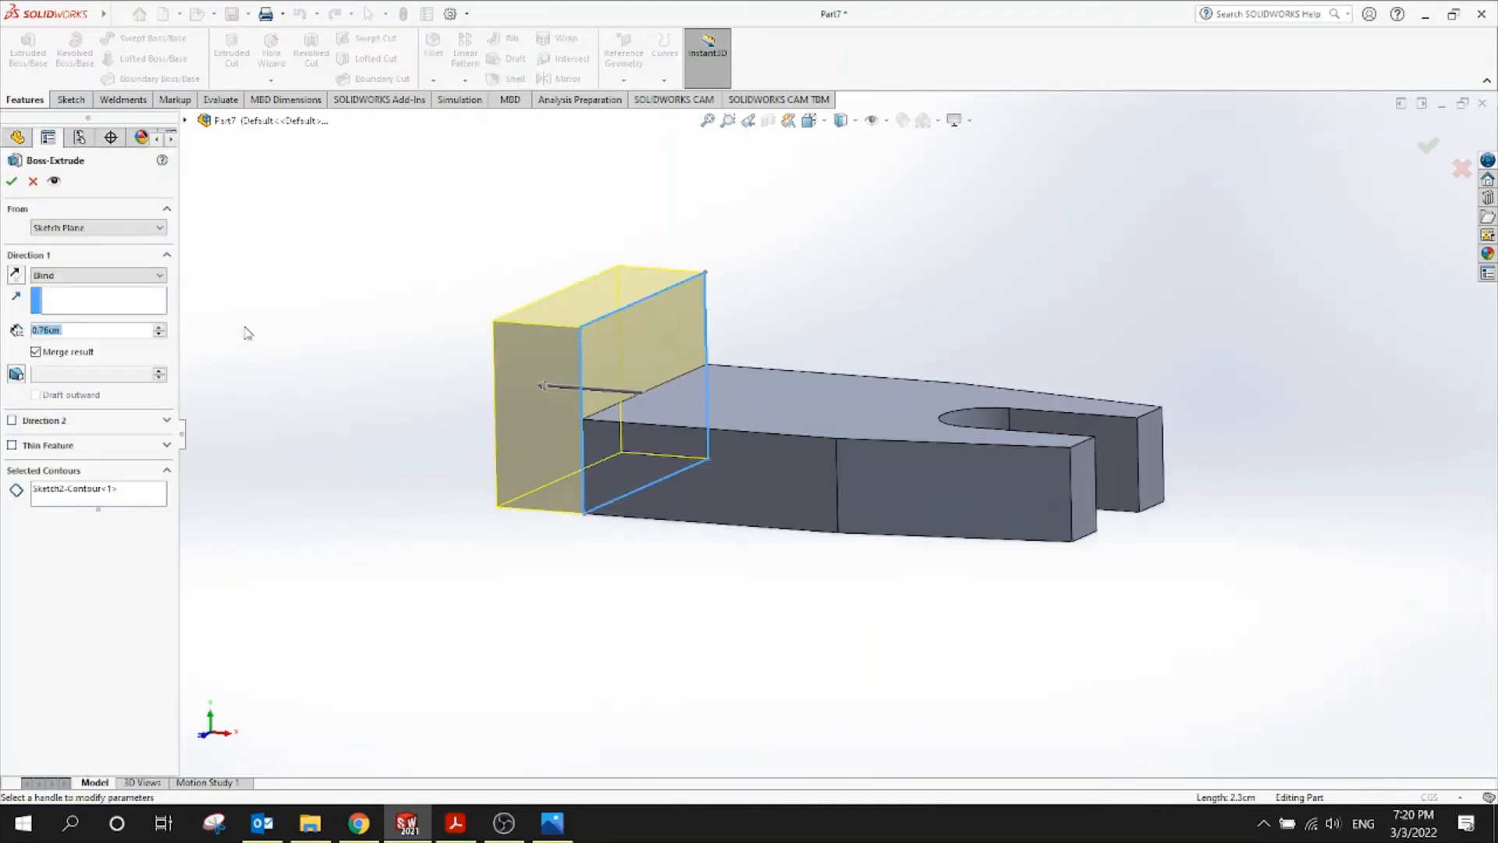
left_click(16, 275)
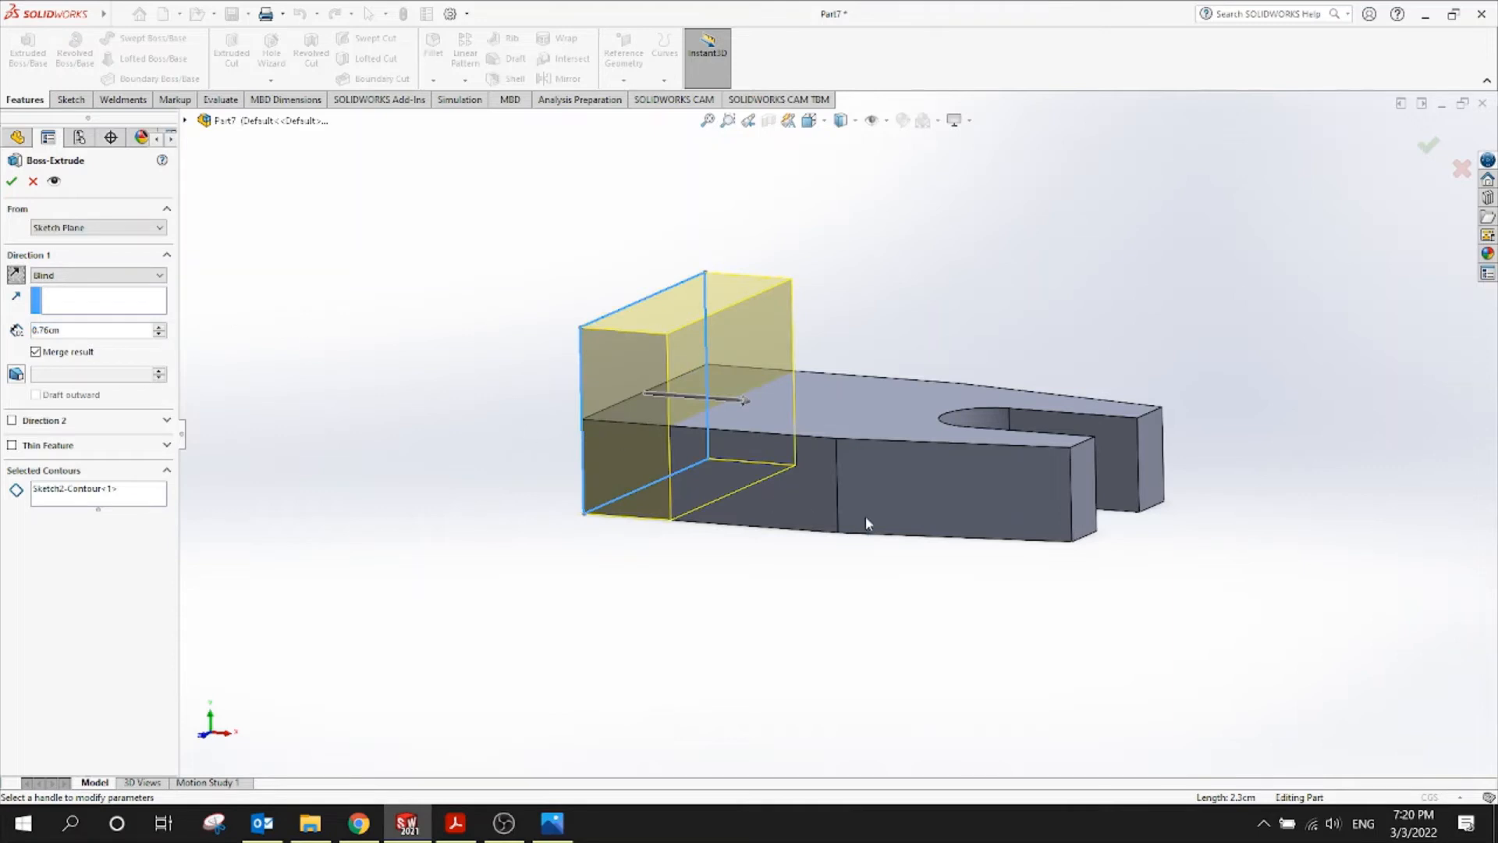
middle_click_drag(705, 491, 842, 624)
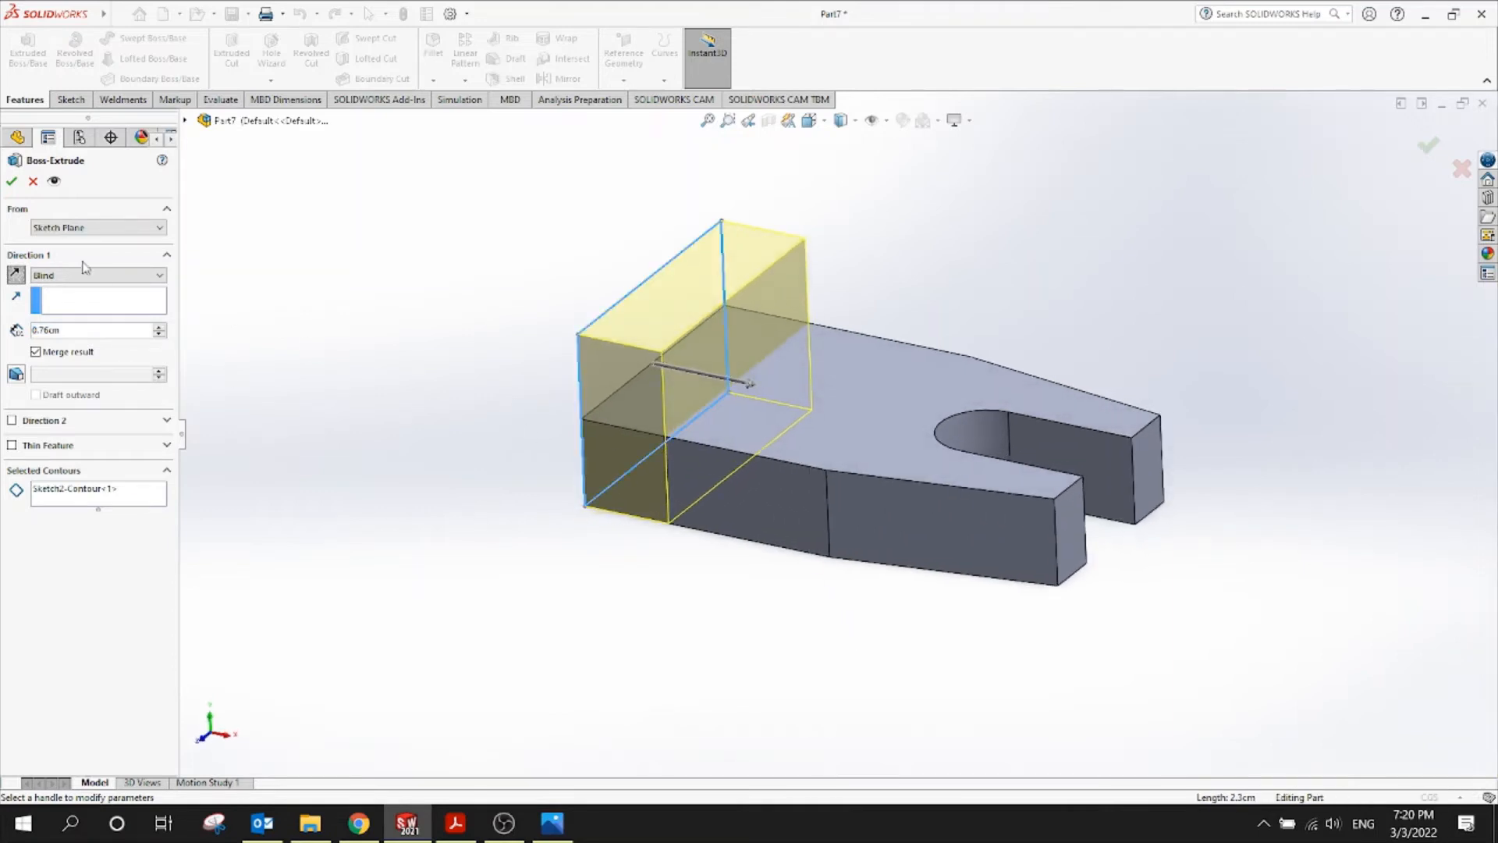
left_click(11, 181)
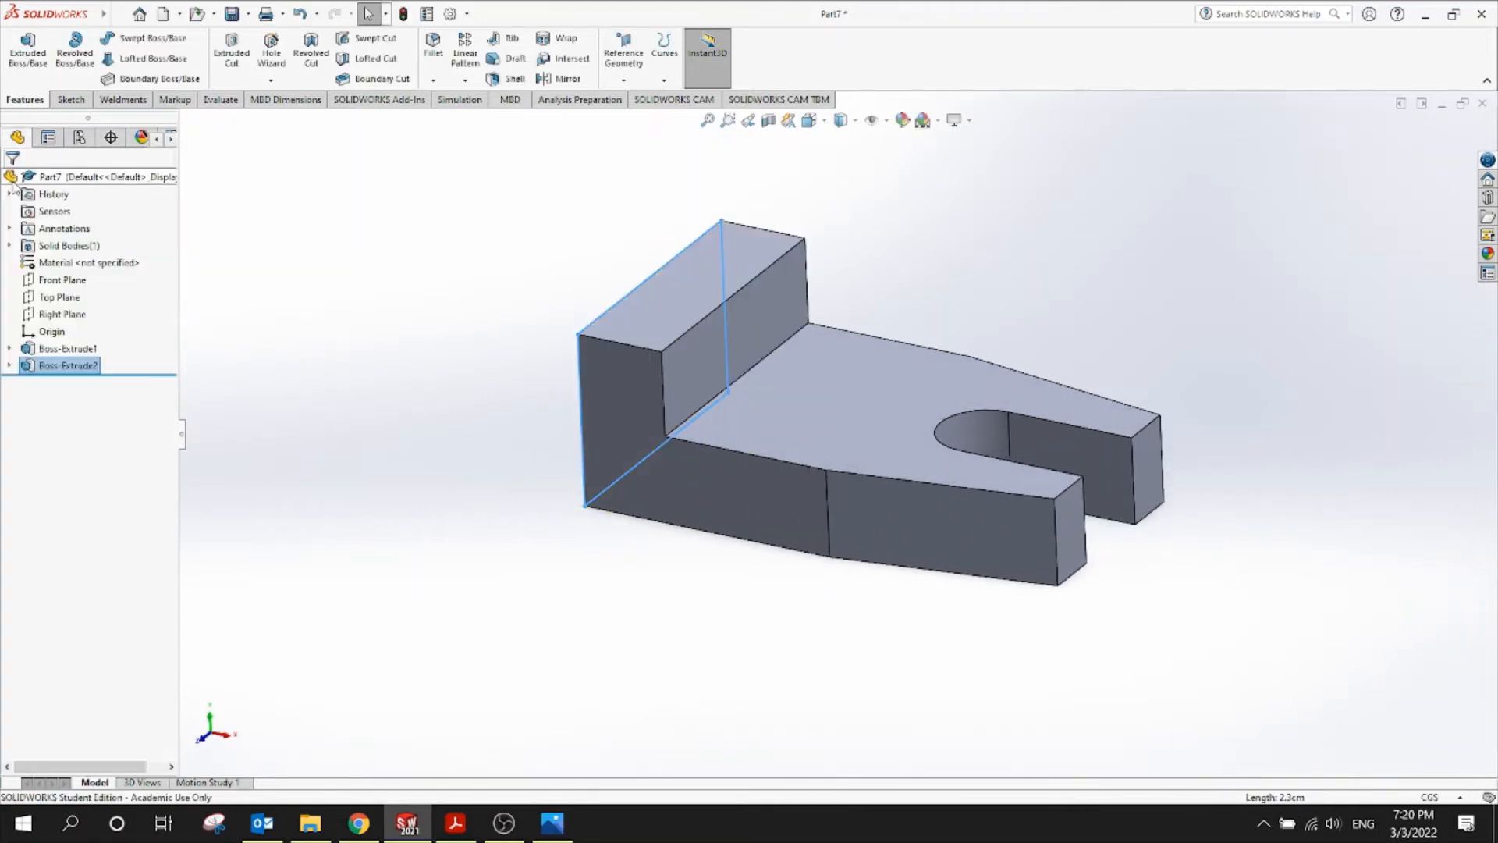
left_click(320, 360)
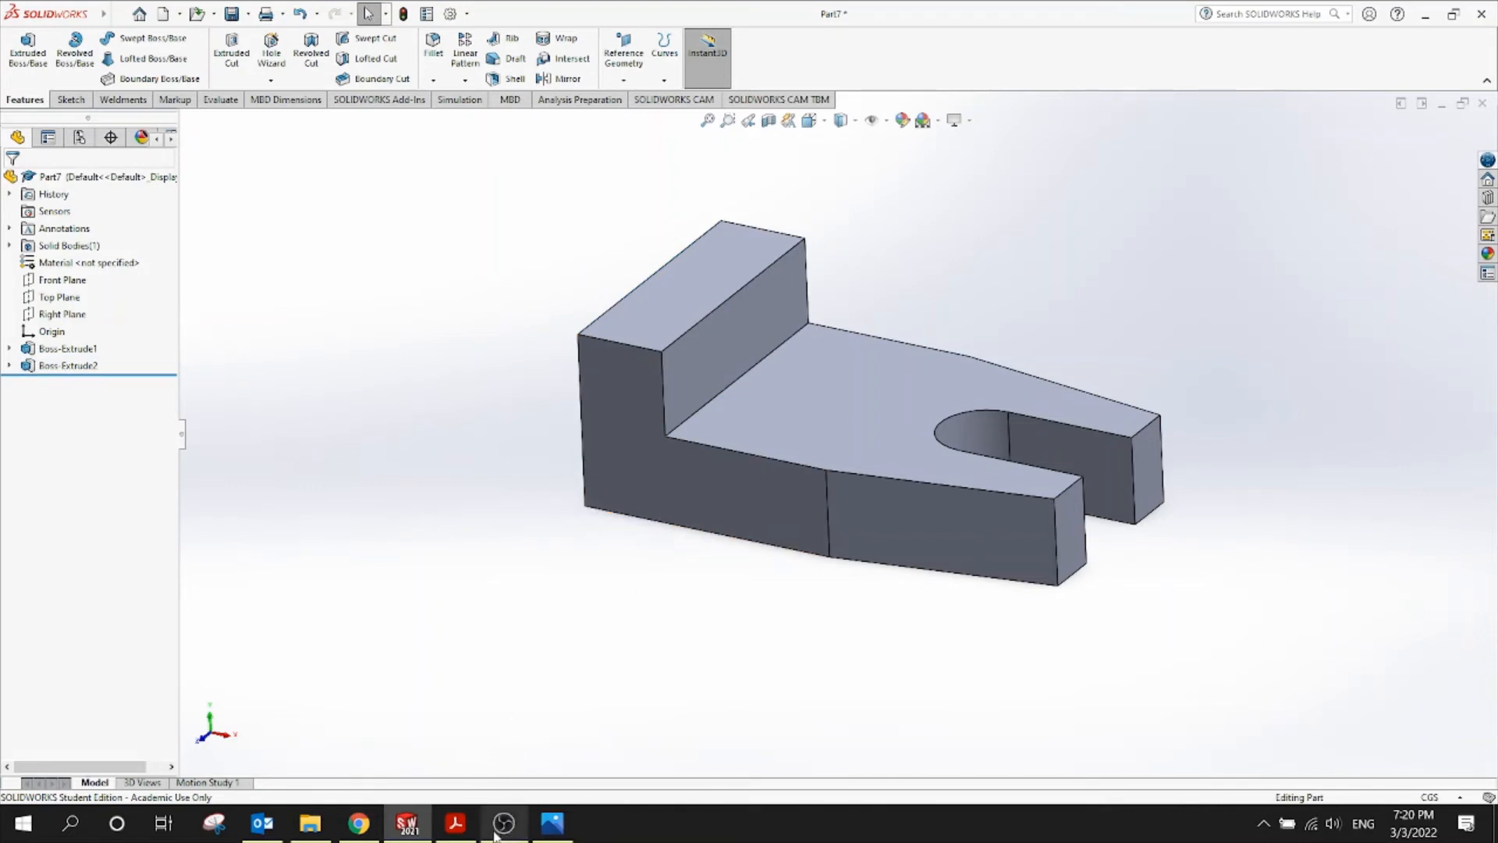
left_click(456, 823)
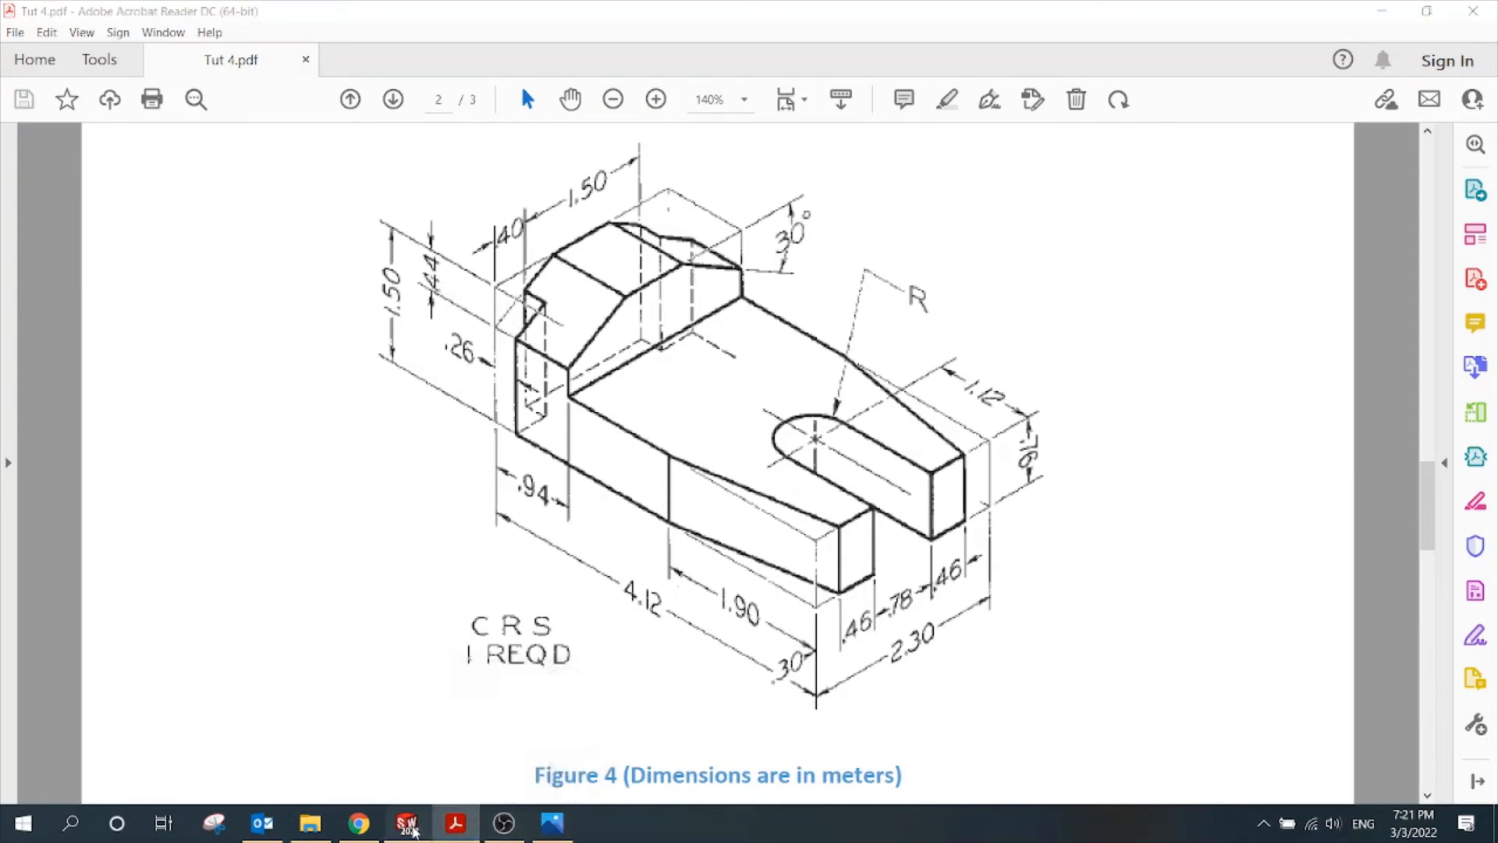
left_click(406, 823)
middle_click_drag(581, 610, 898, 280)
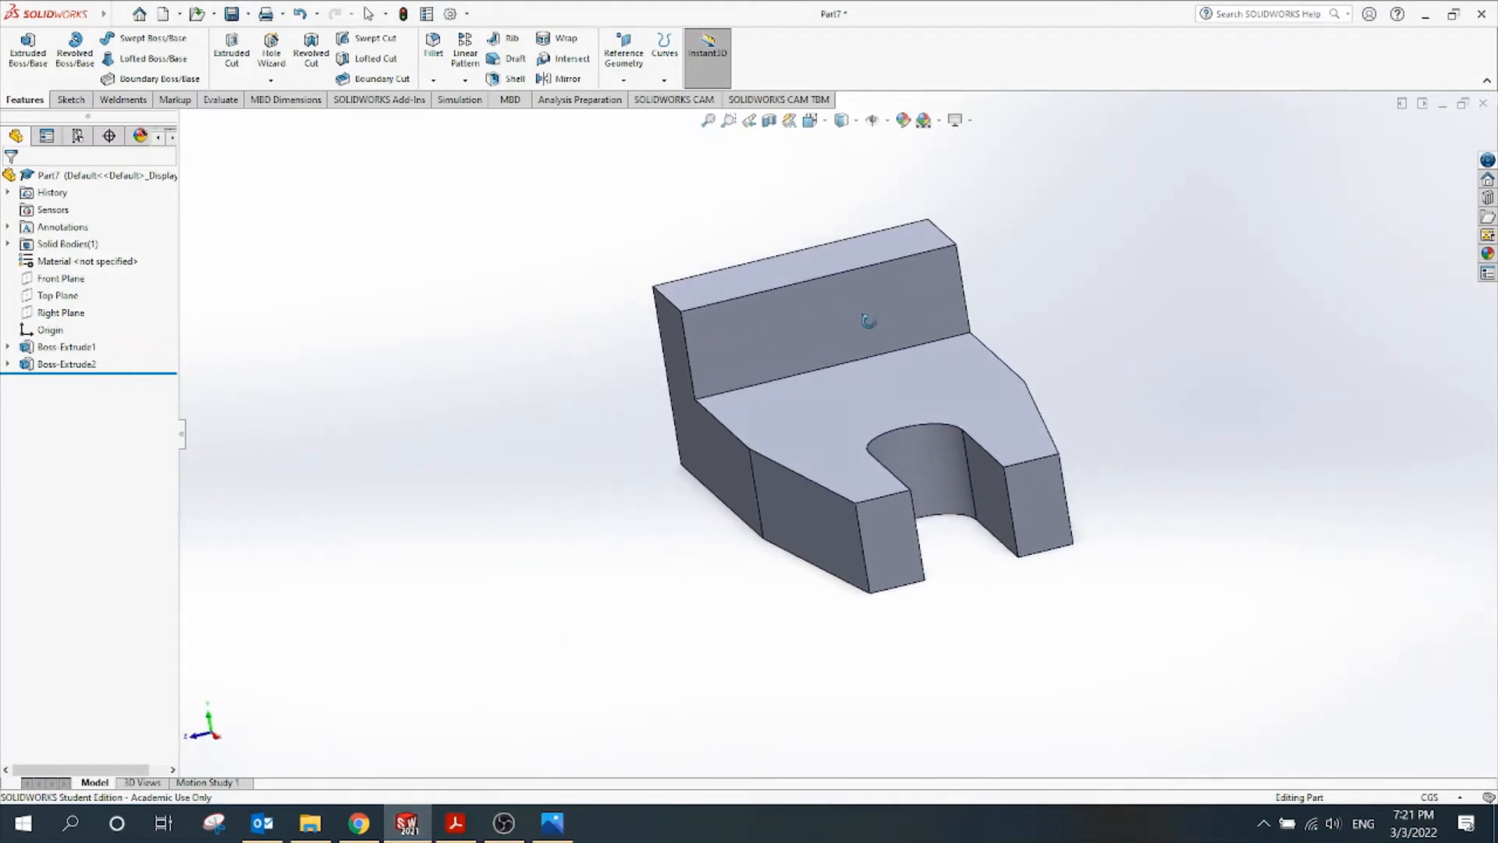
Start a new sketch on the end block's back face, viewed from the Right
left_click(897, 282)
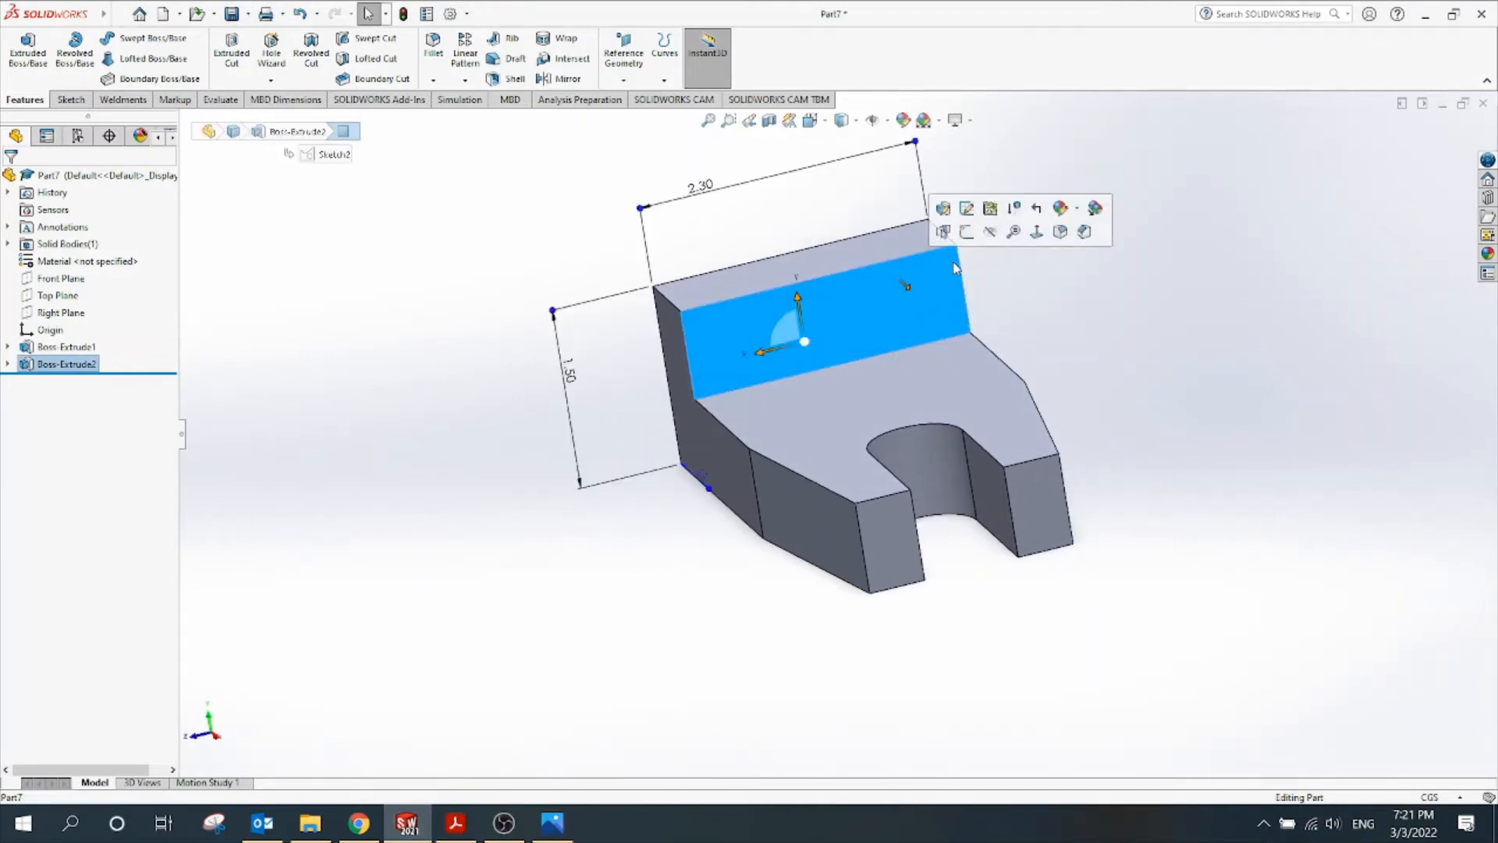
left_click(967, 233)
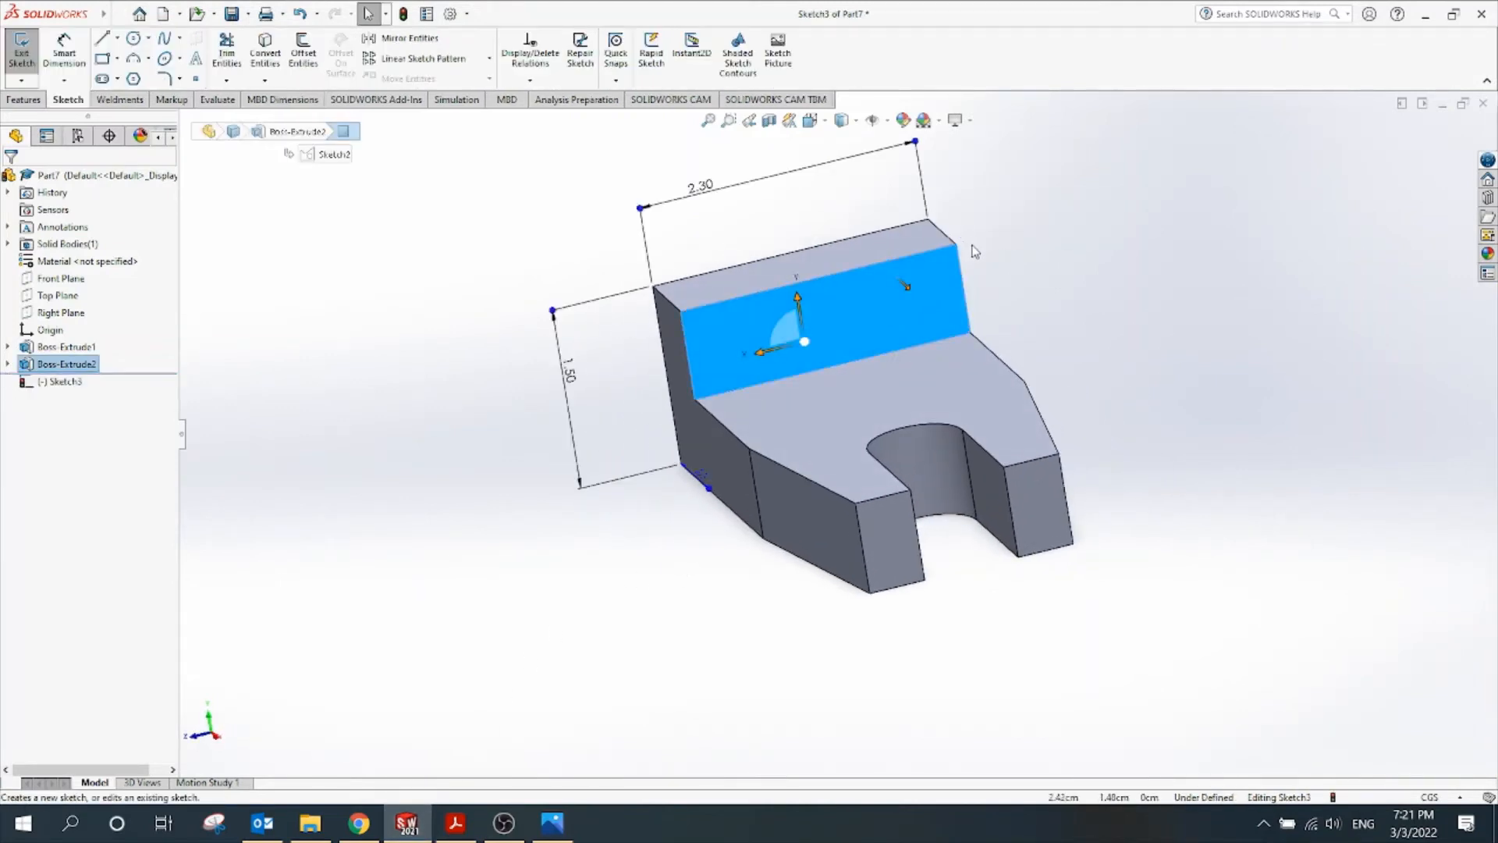
left_click(810, 121)
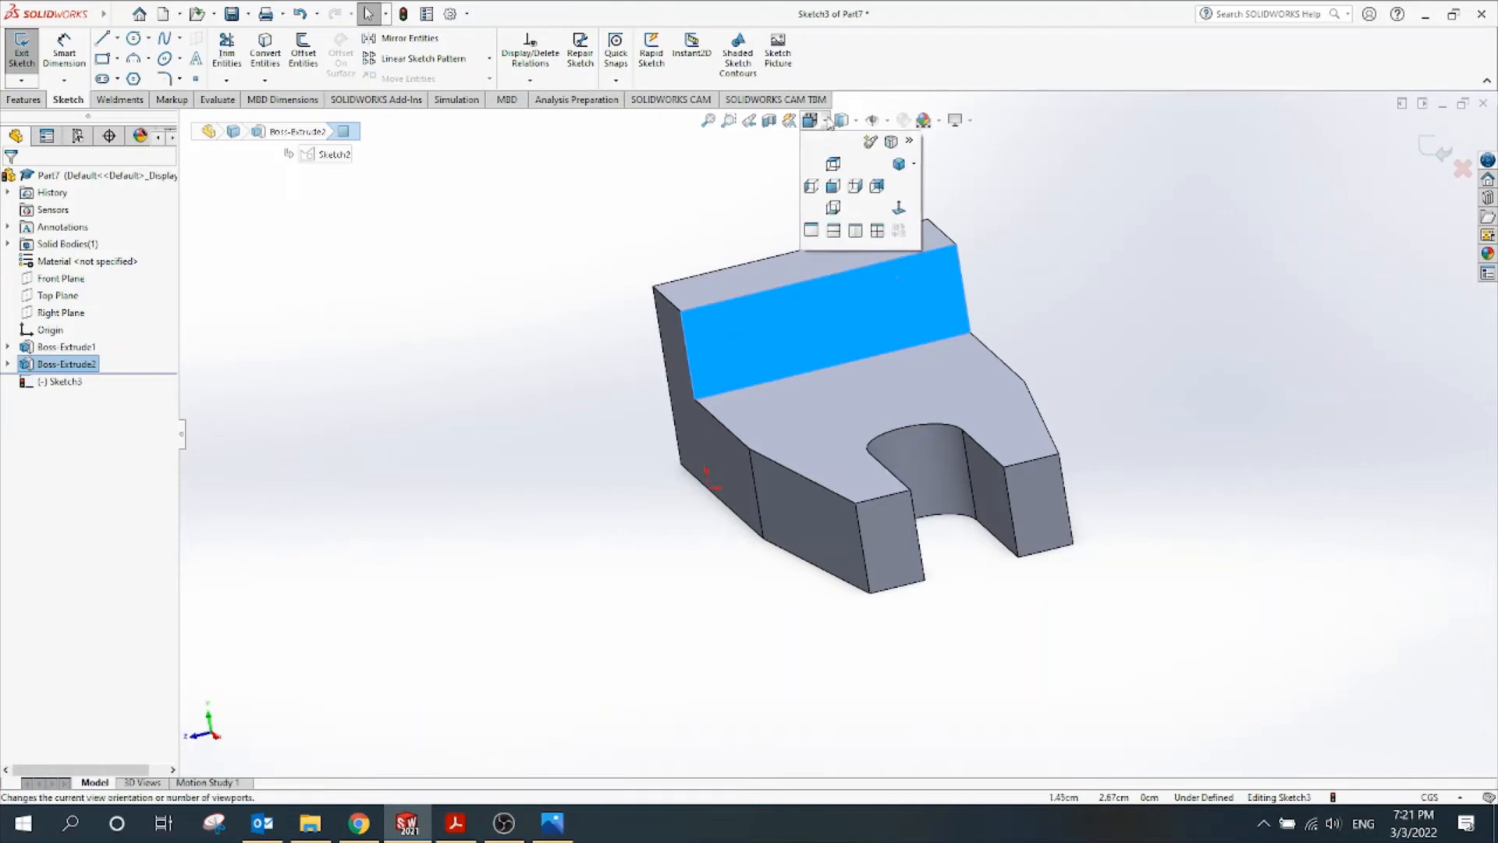
left_click(845, 173)
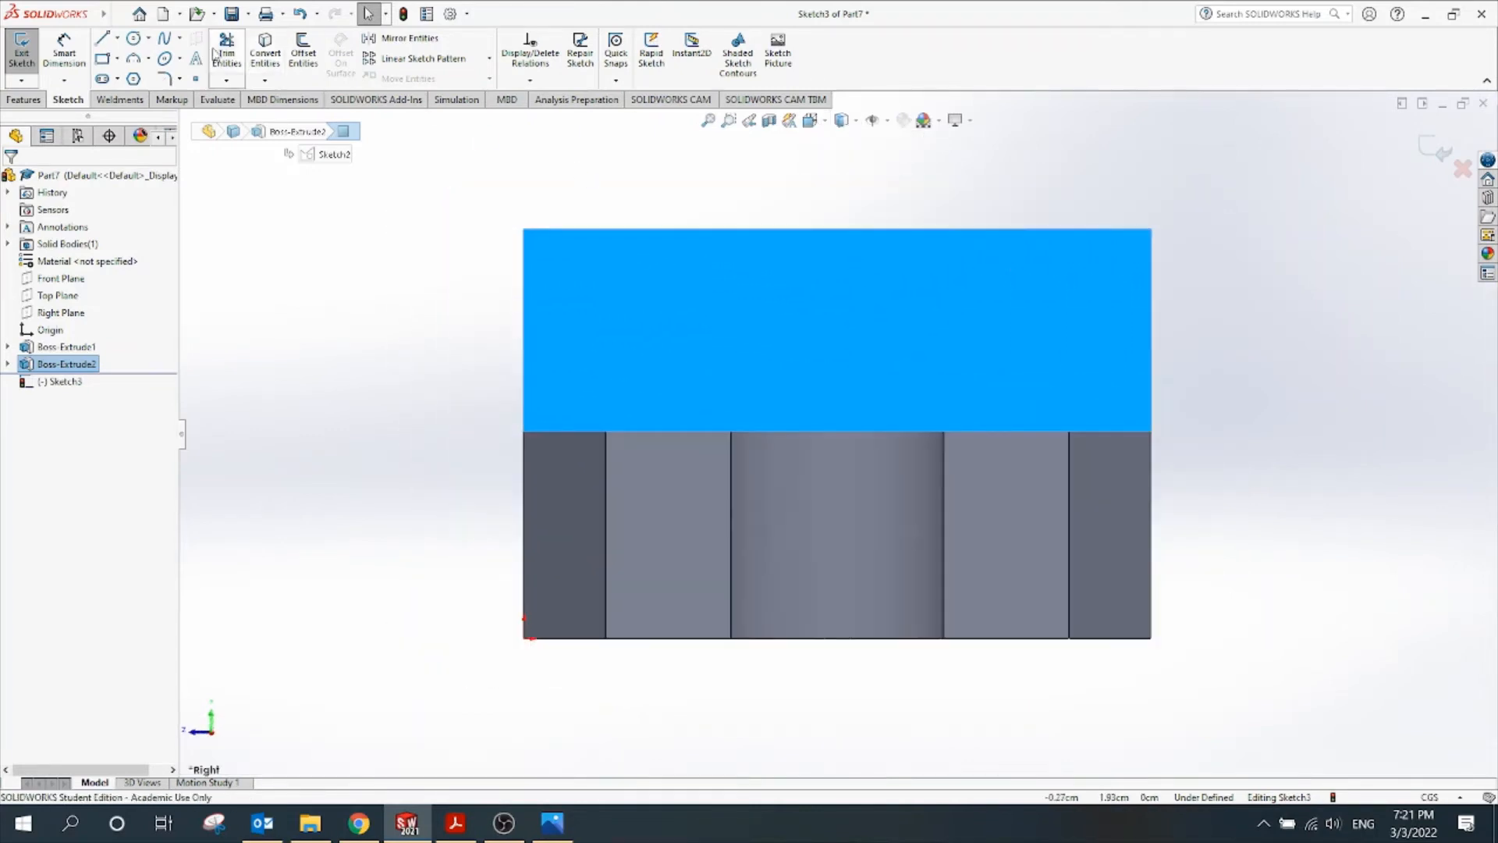
Draw a closed triangle of lines at the face's top-right corner
left_click(102, 39)
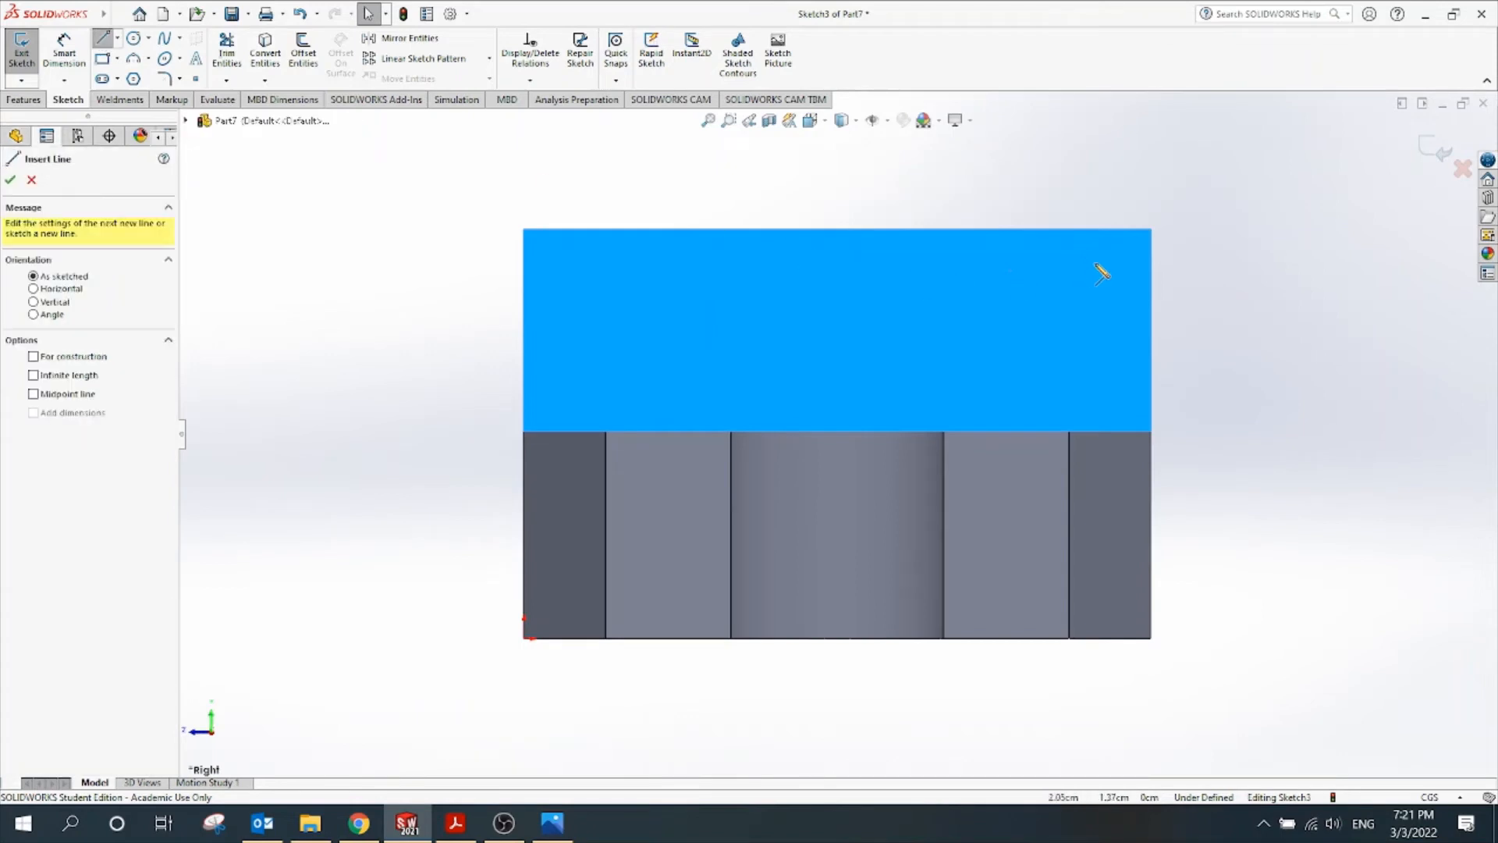
left_click(1151, 230)
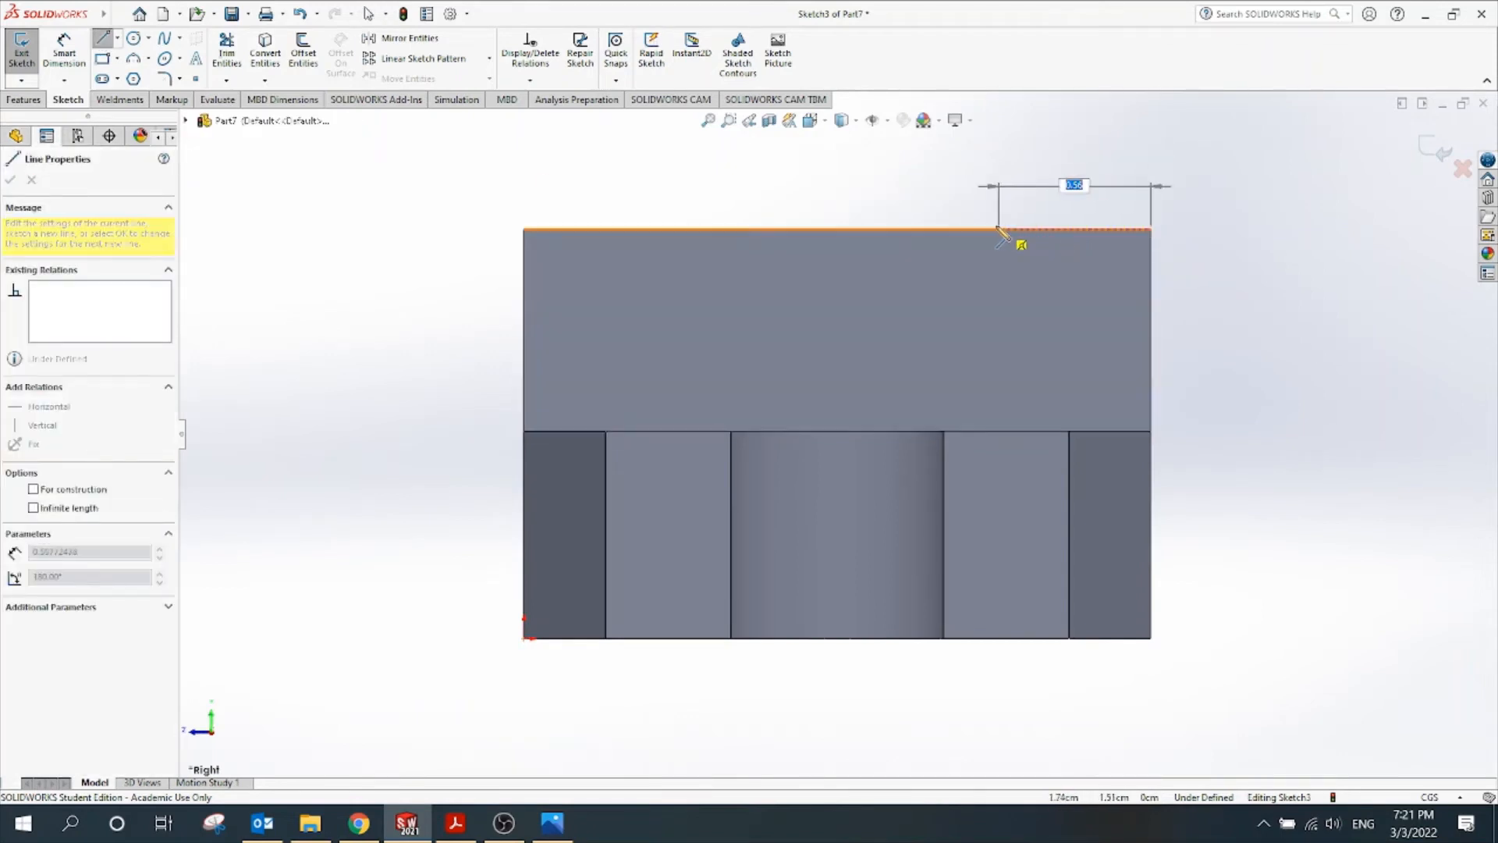
left_click(1151, 305)
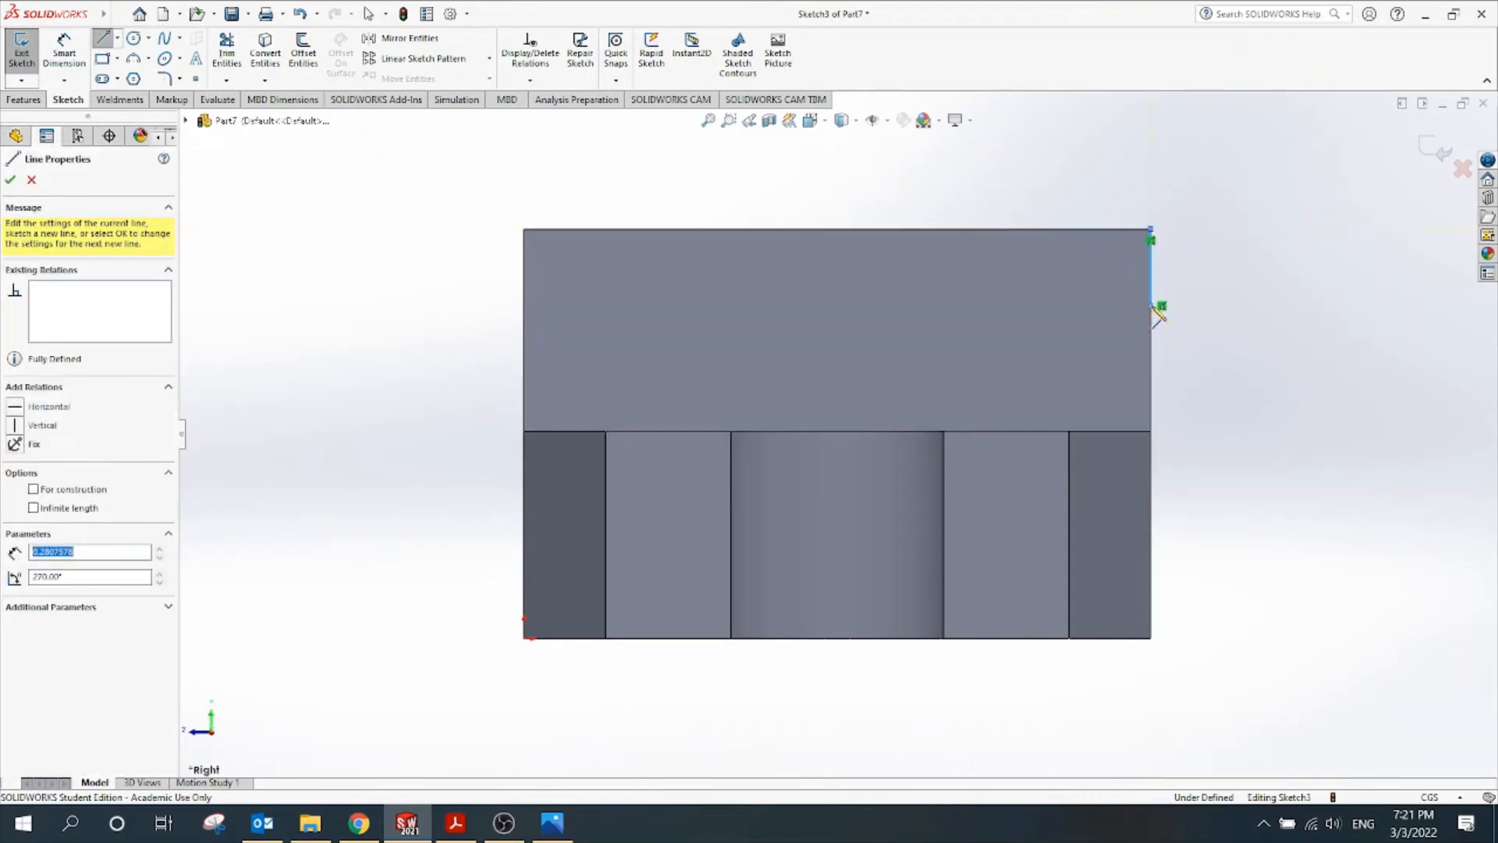
left_click(944, 230)
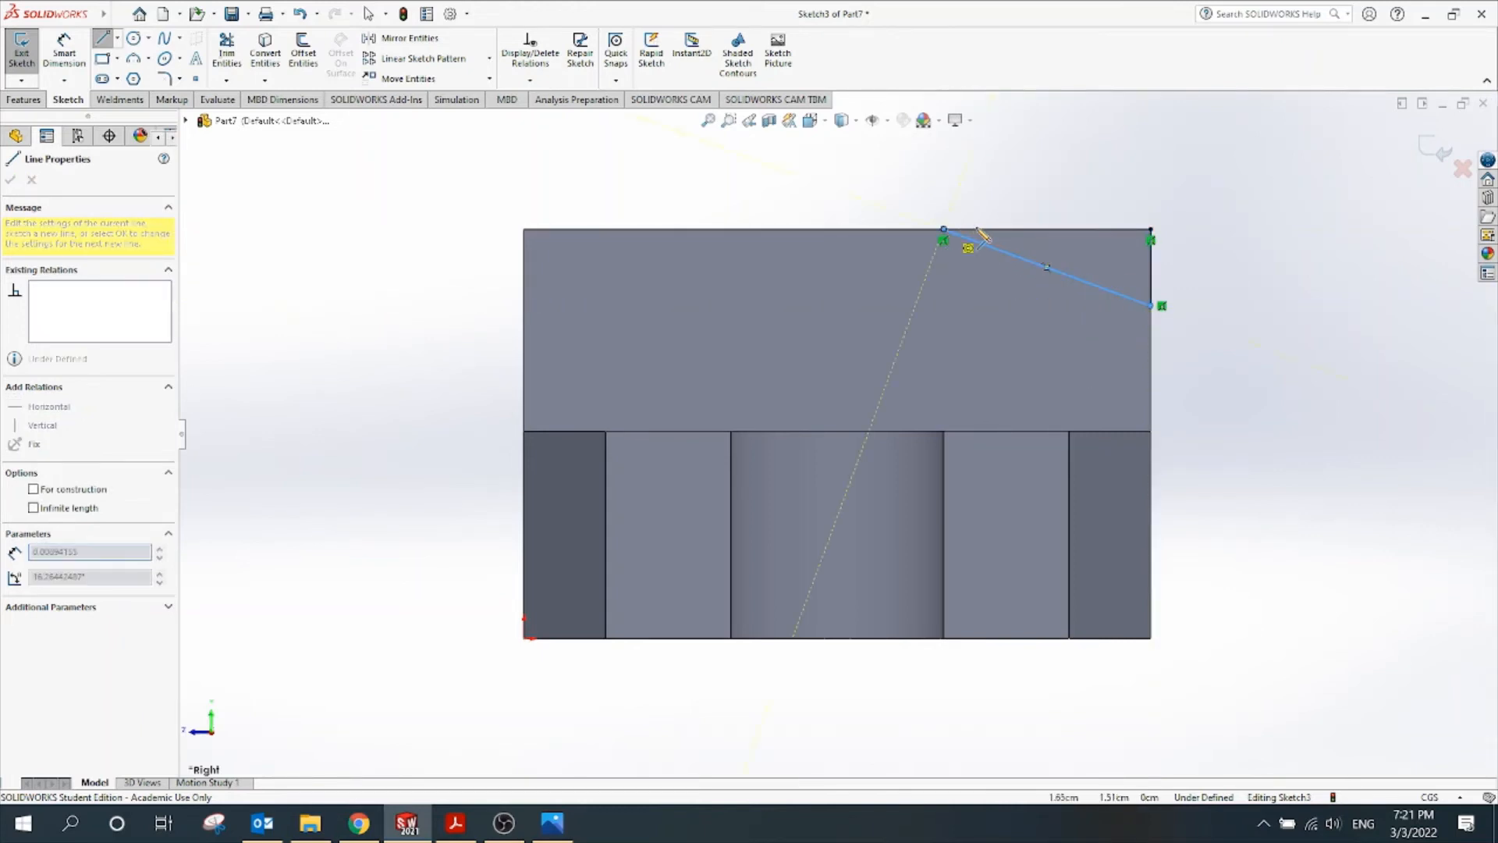
left_click(1151, 229)
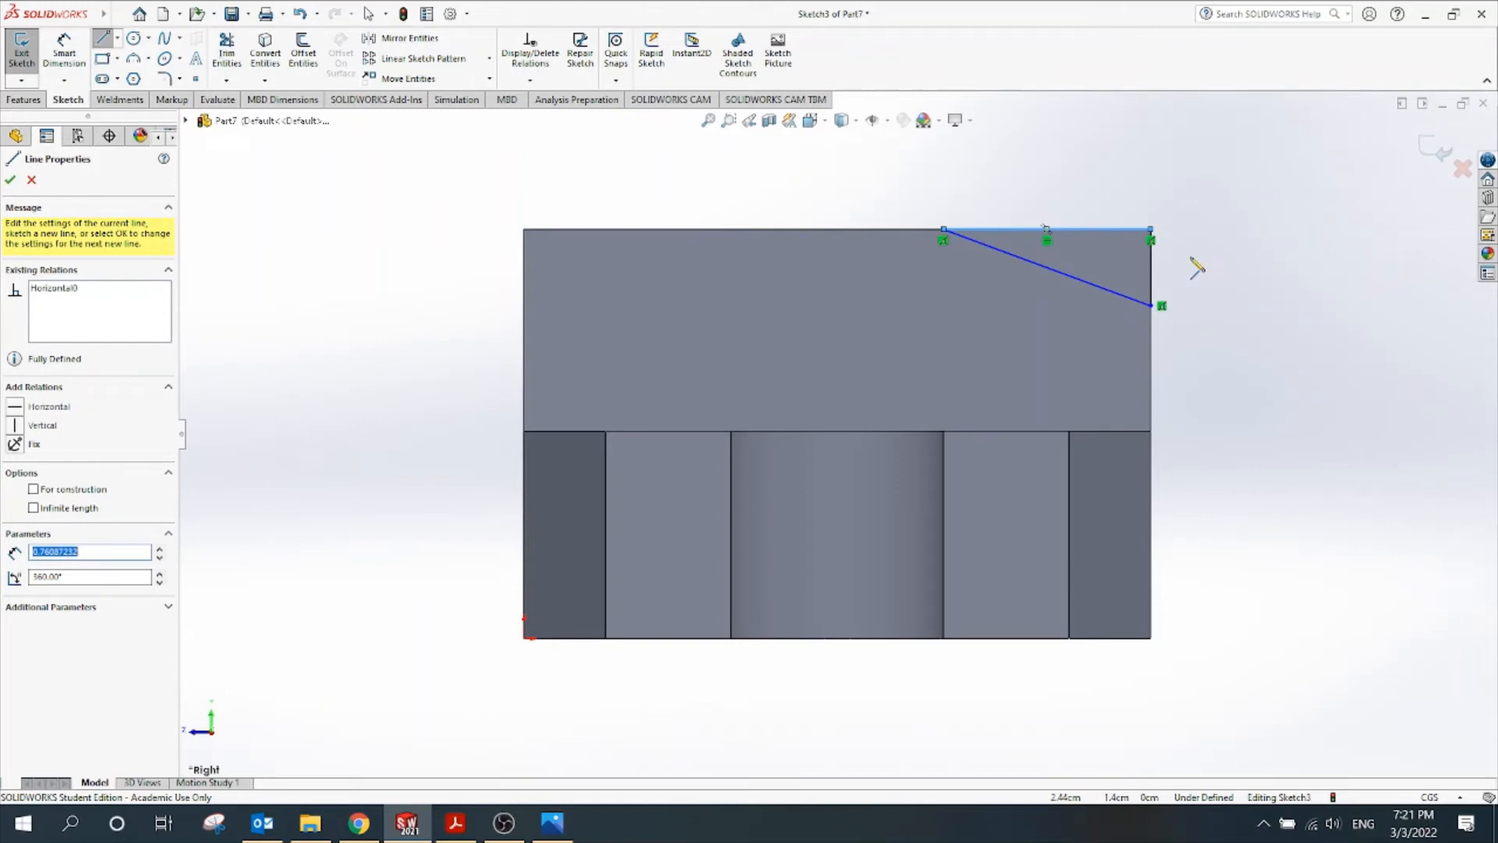
key("Escape")
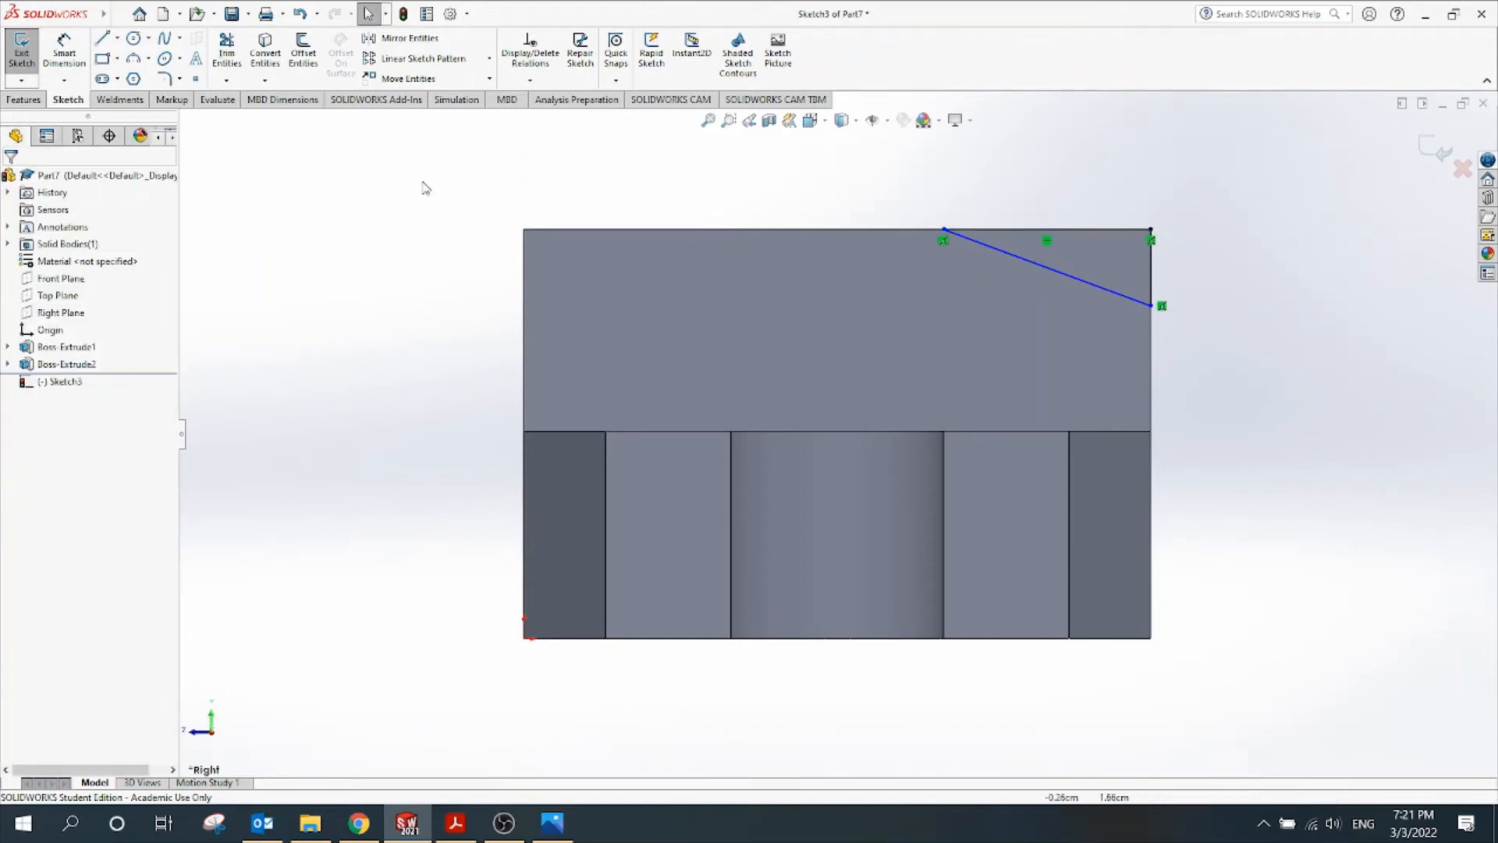
Dimension the triangle's vertical right side to 0.44
left_click(64, 50)
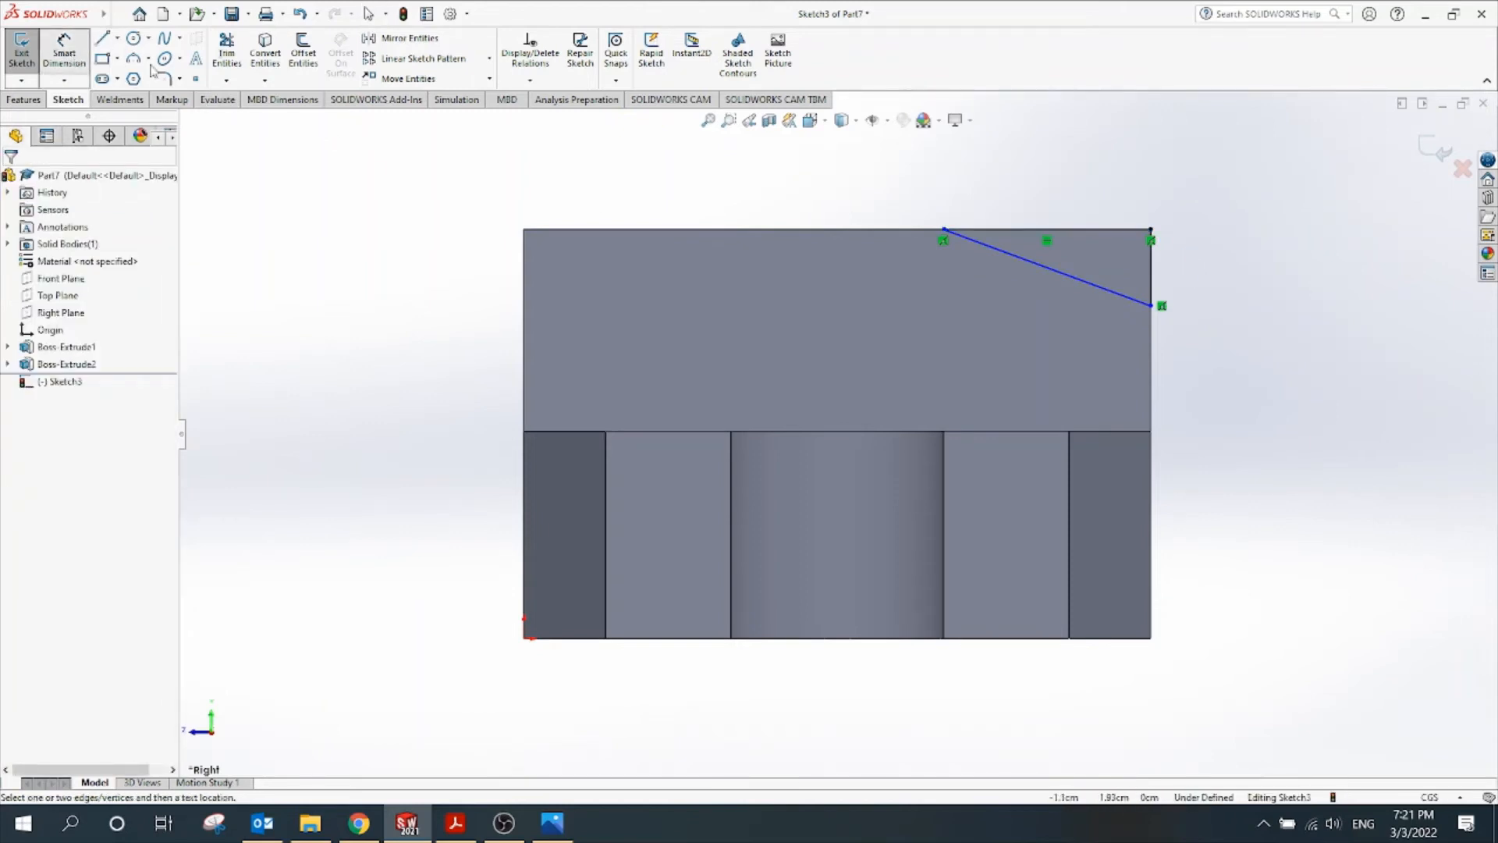
left_click(1153, 273)
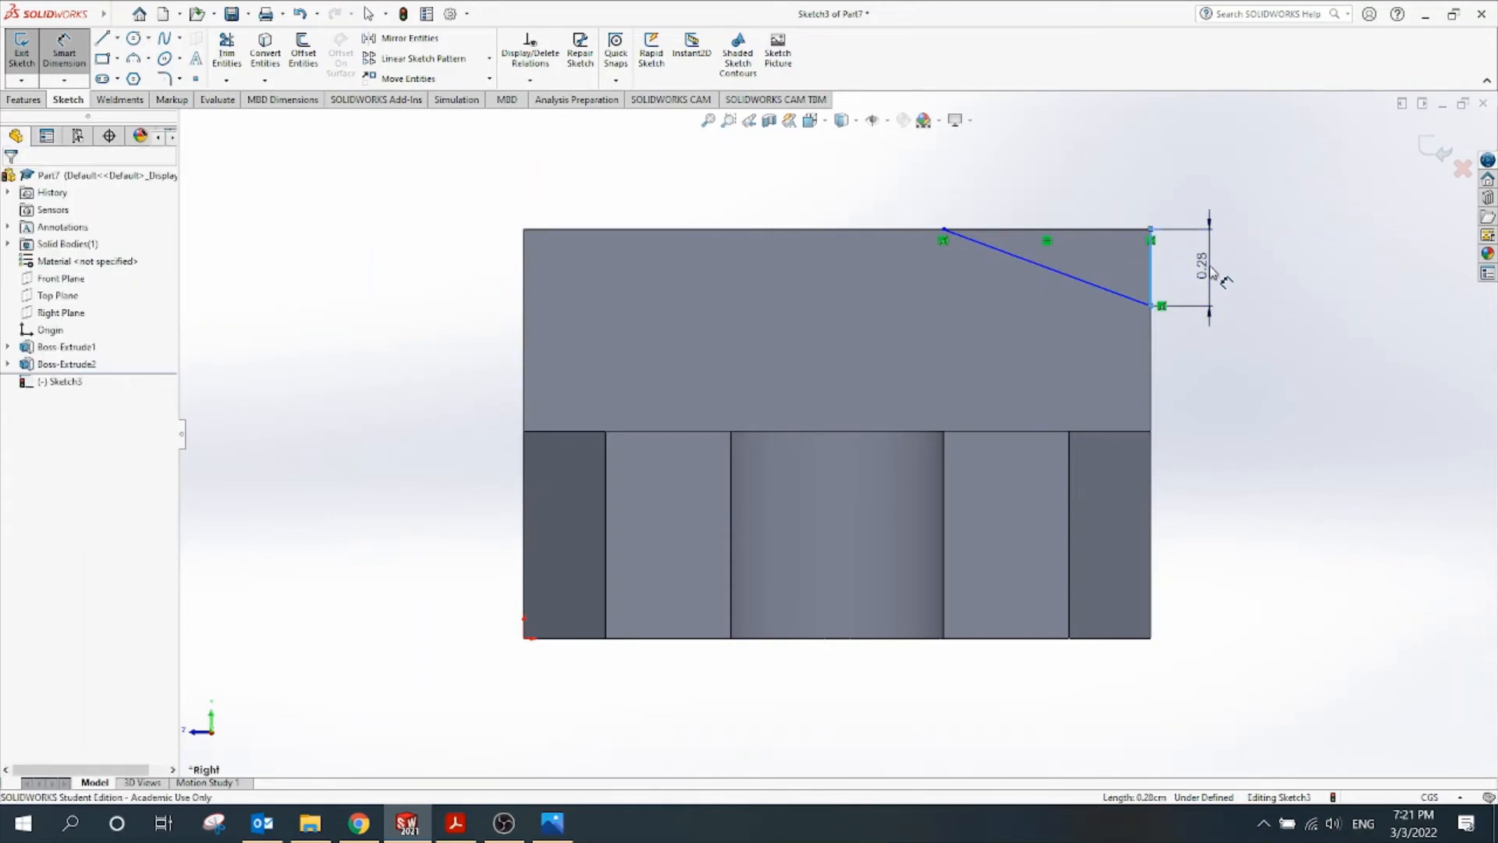
left_click(1212, 269)
type(".44")
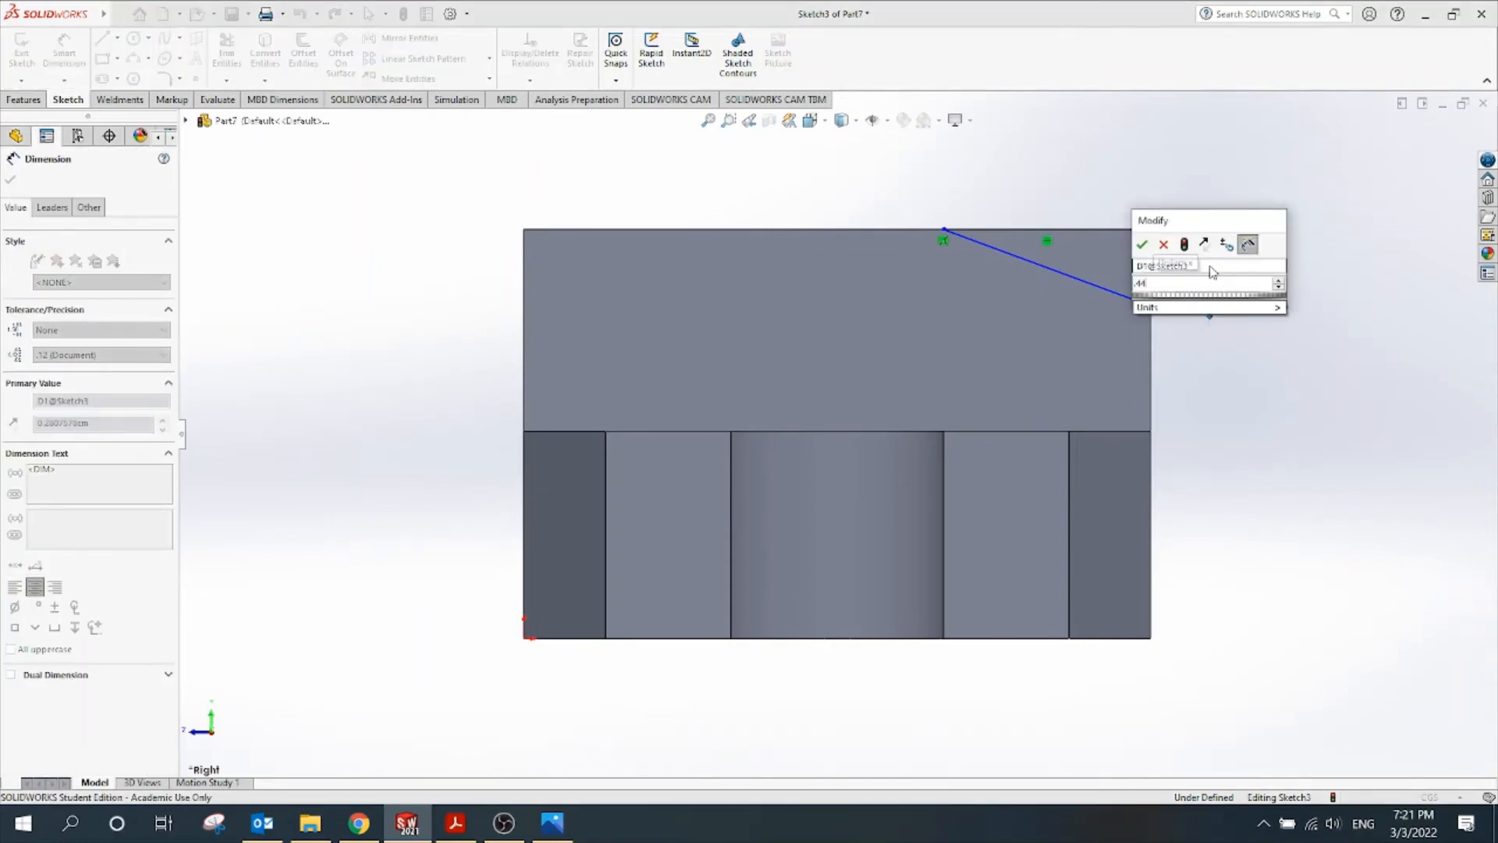
key("Return")
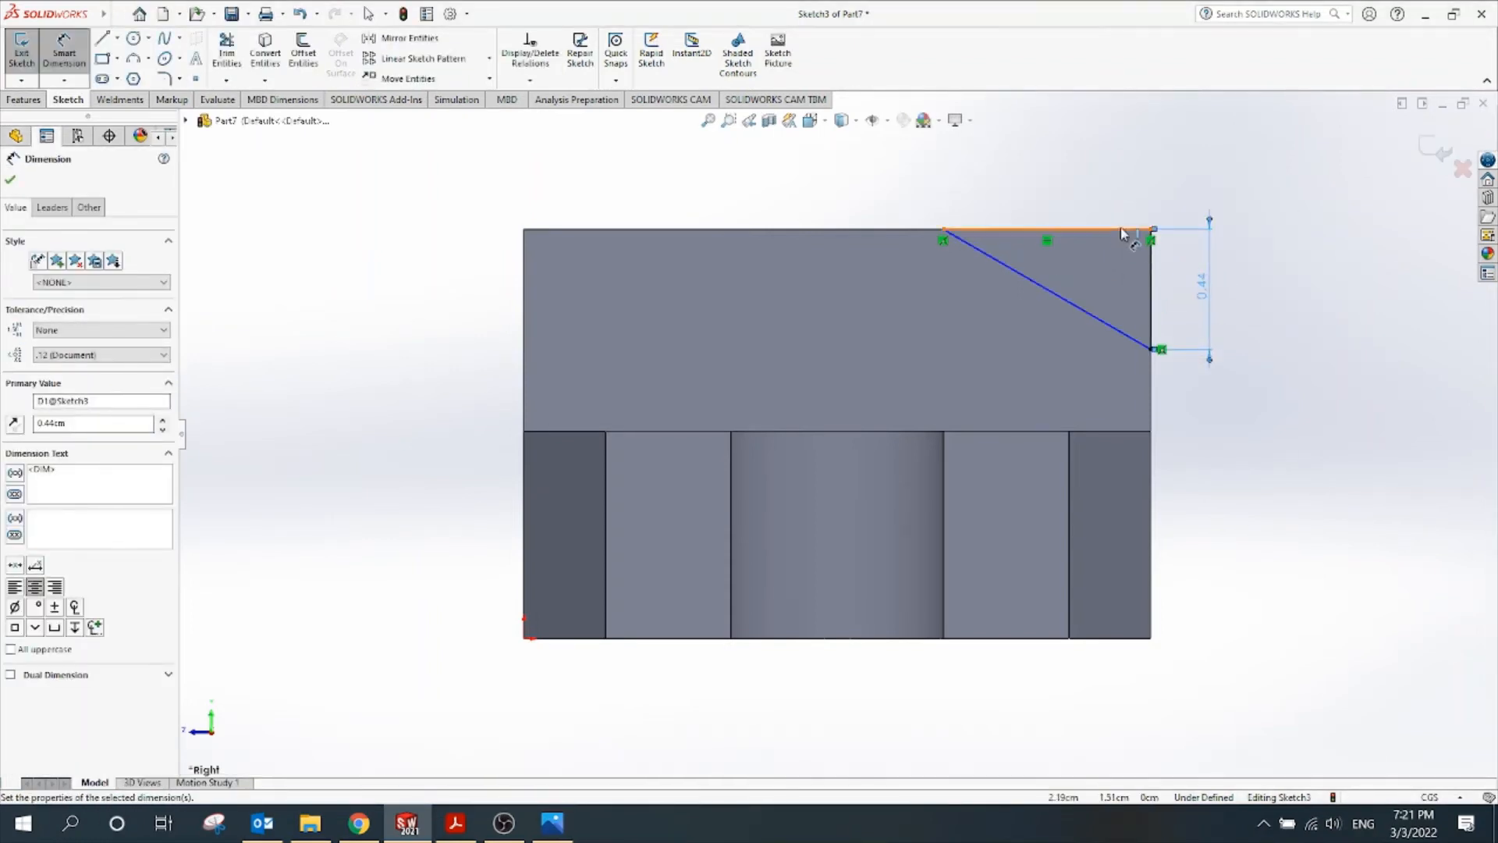
Set a 30° angle between the top edge and diagonal, then exit the sketch
left_click(1105, 228)
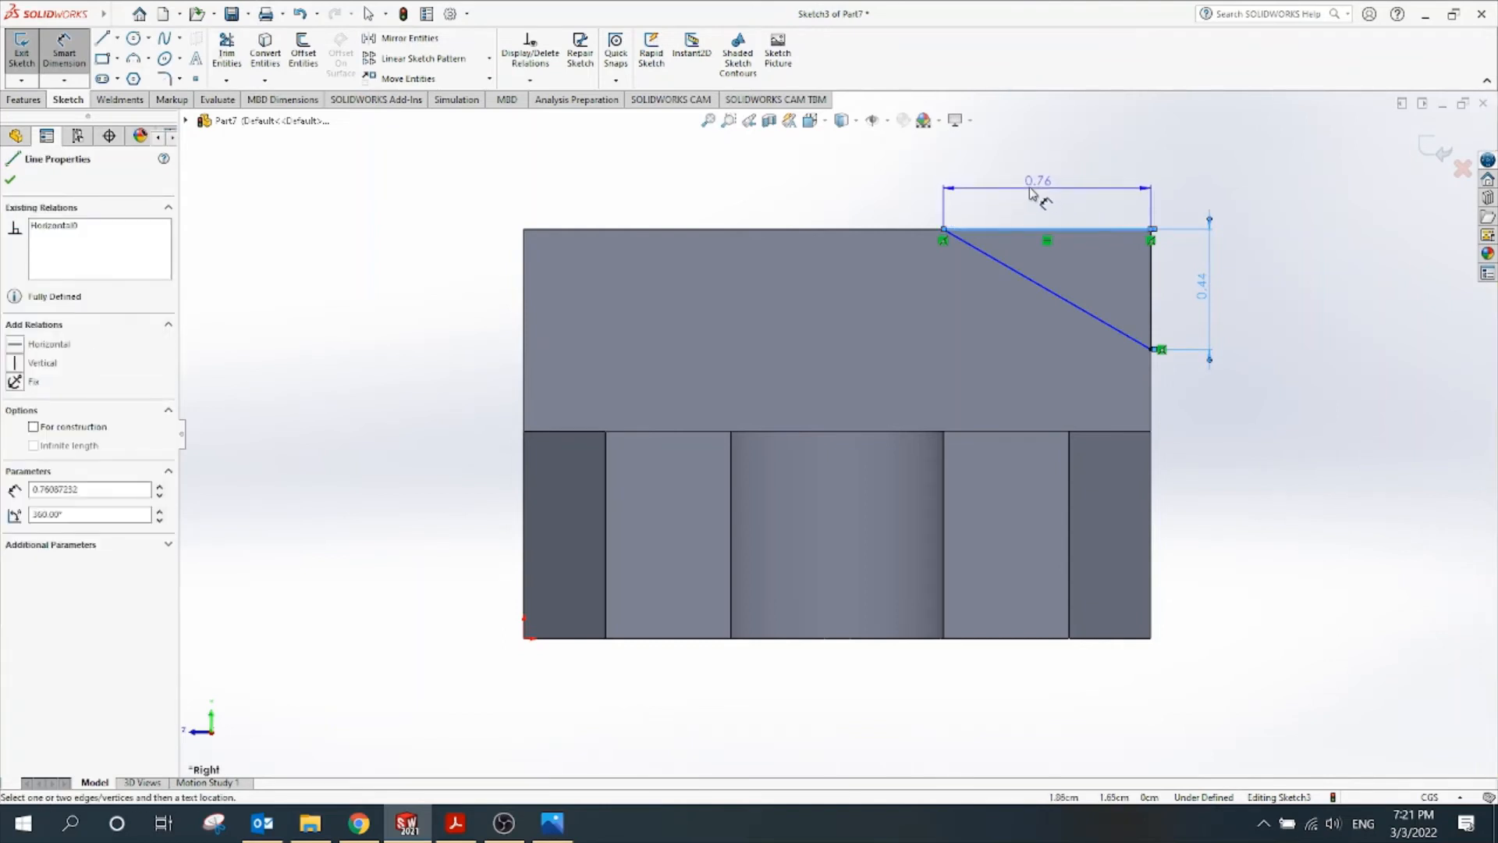
key("Escape")
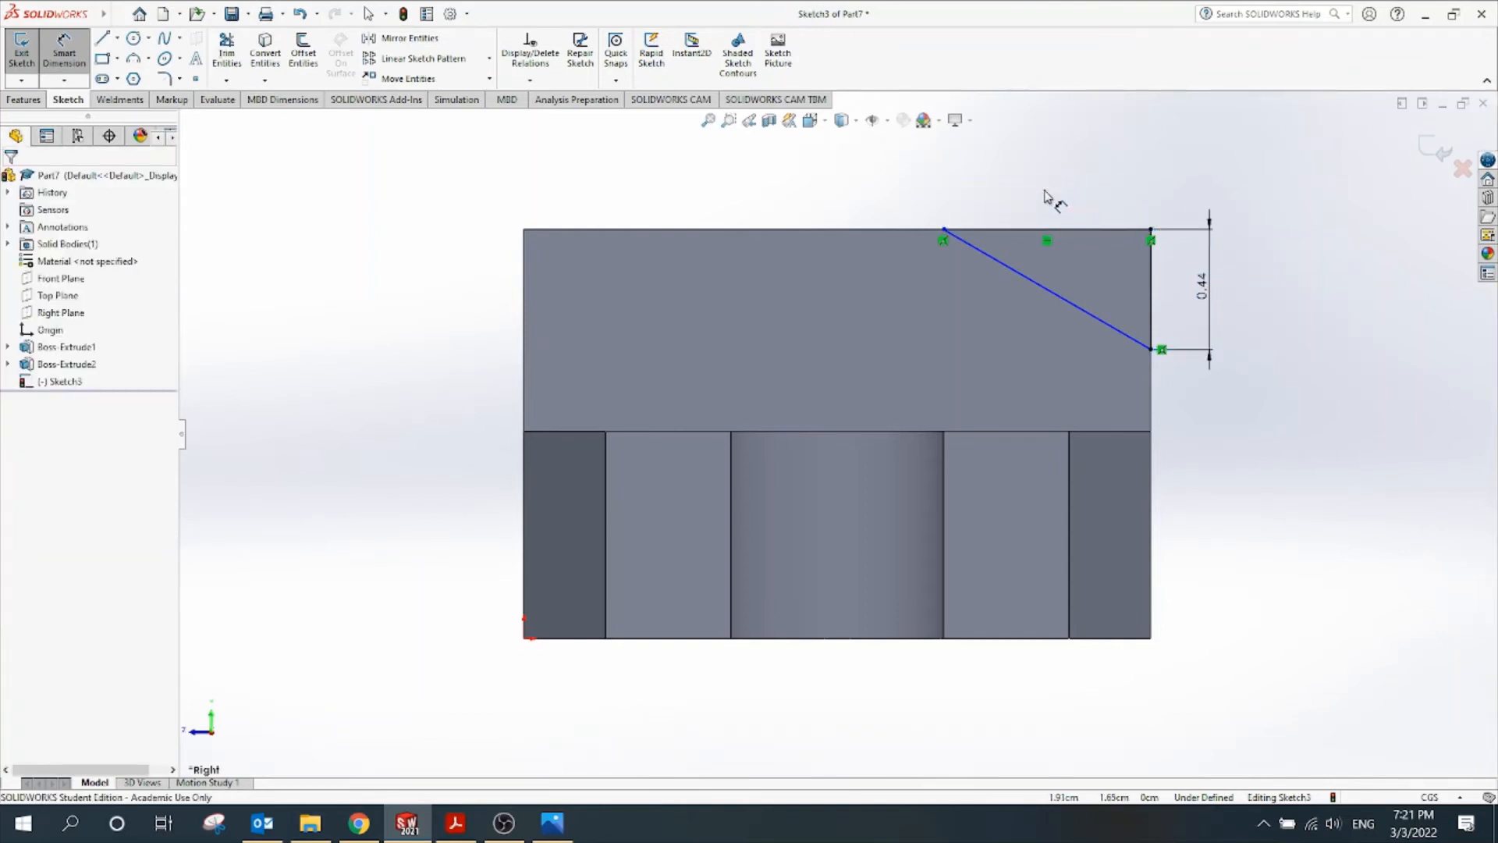
left_click(1004, 230)
left_click(1006, 265)
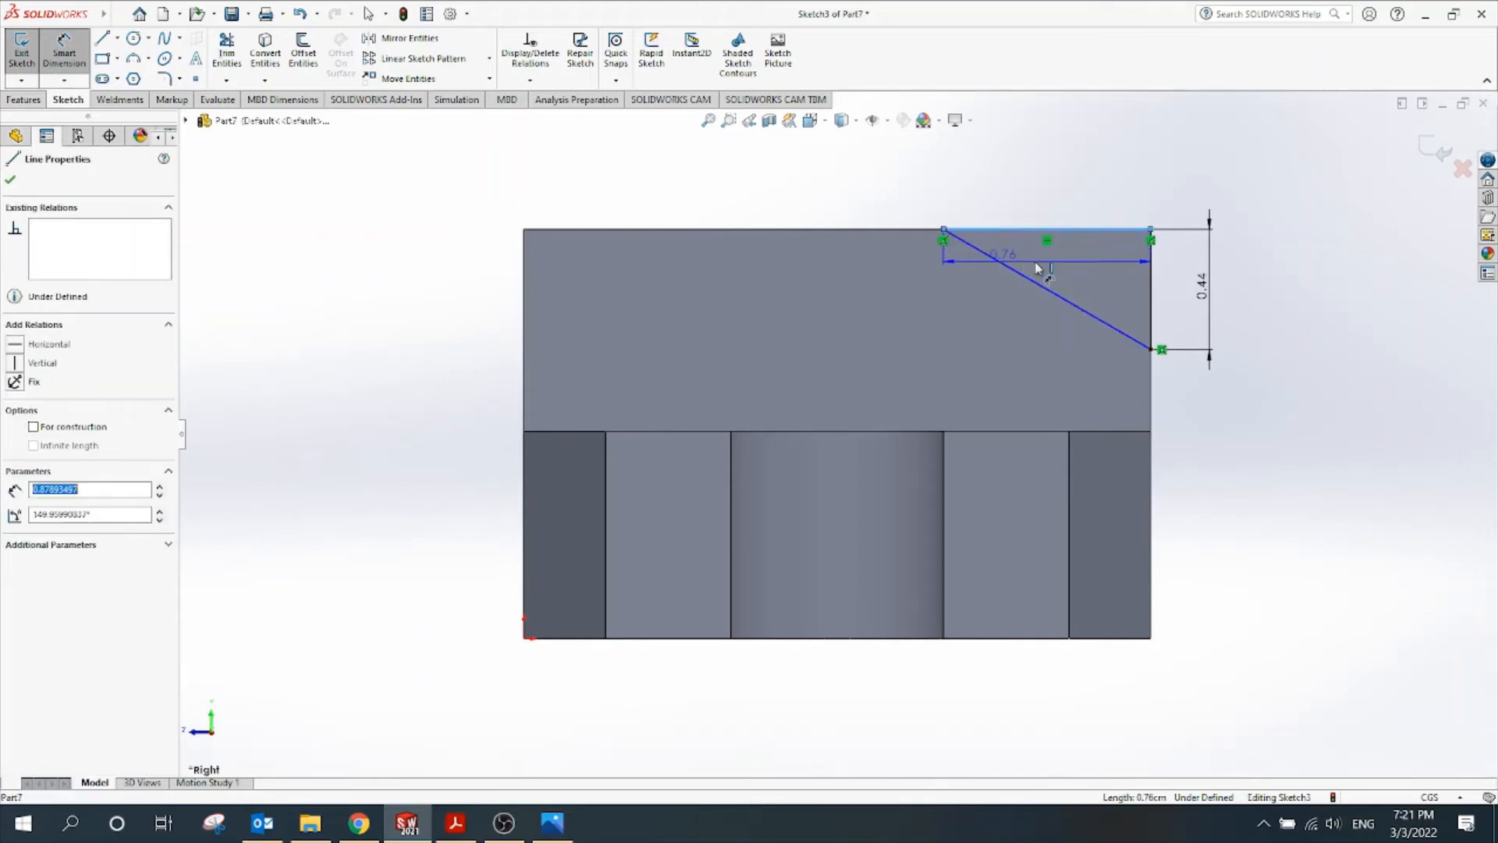
left_click(1077, 270)
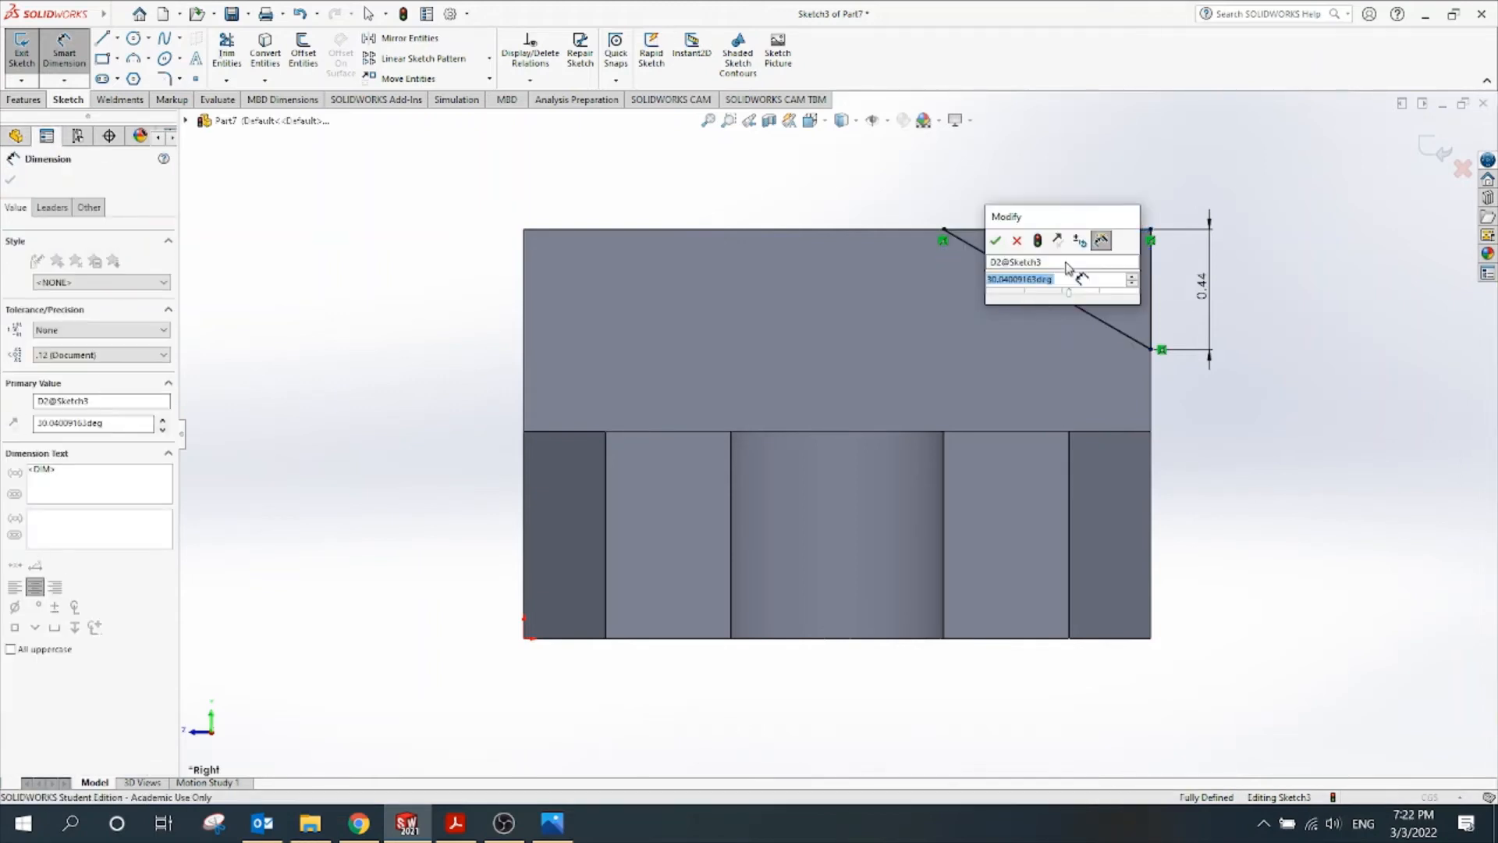
key("Return")
key("Escape")
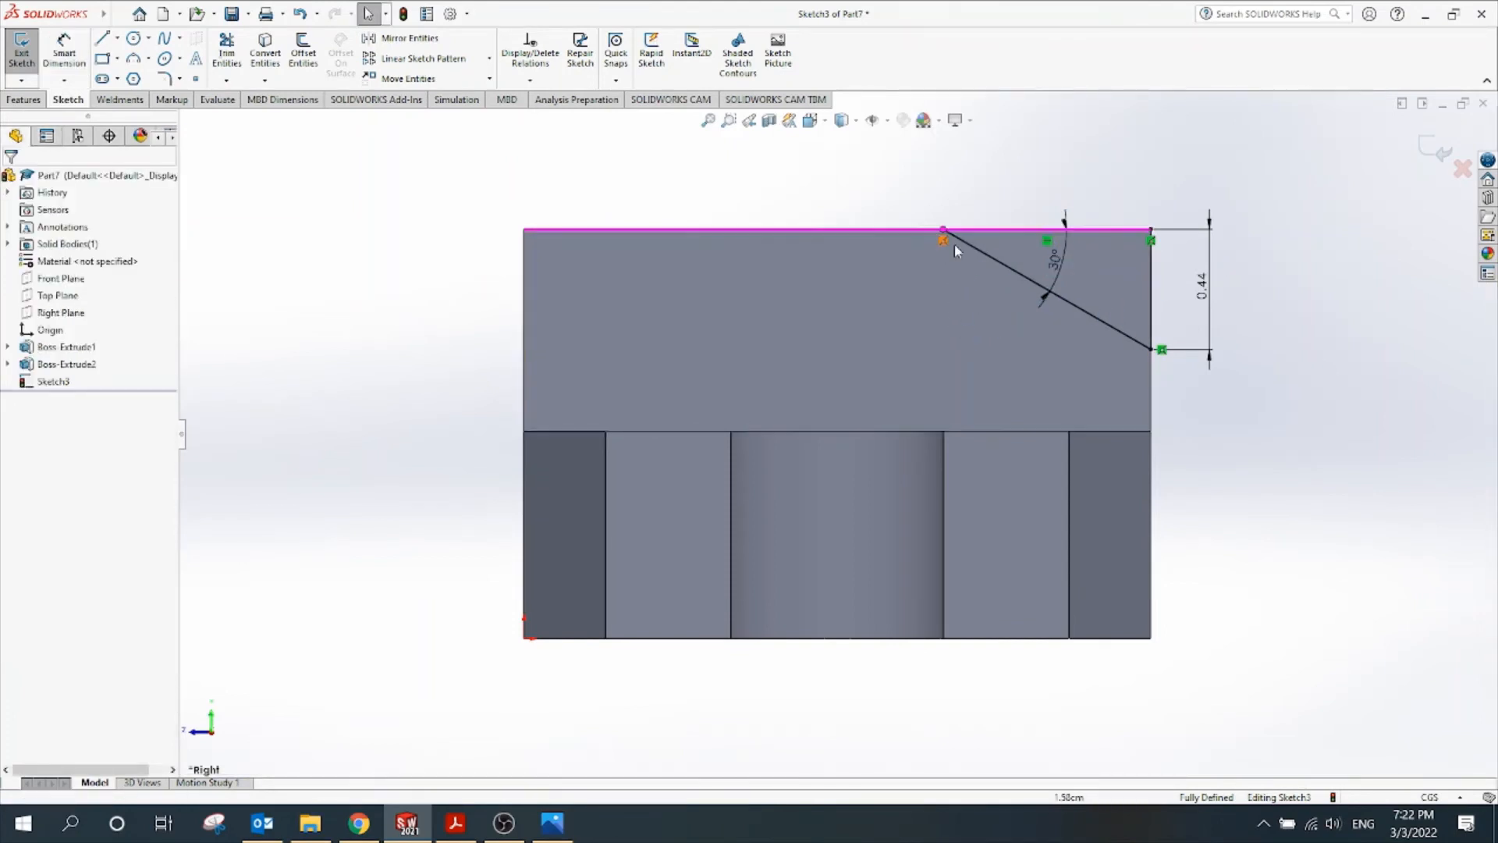
left_click(1436, 149)
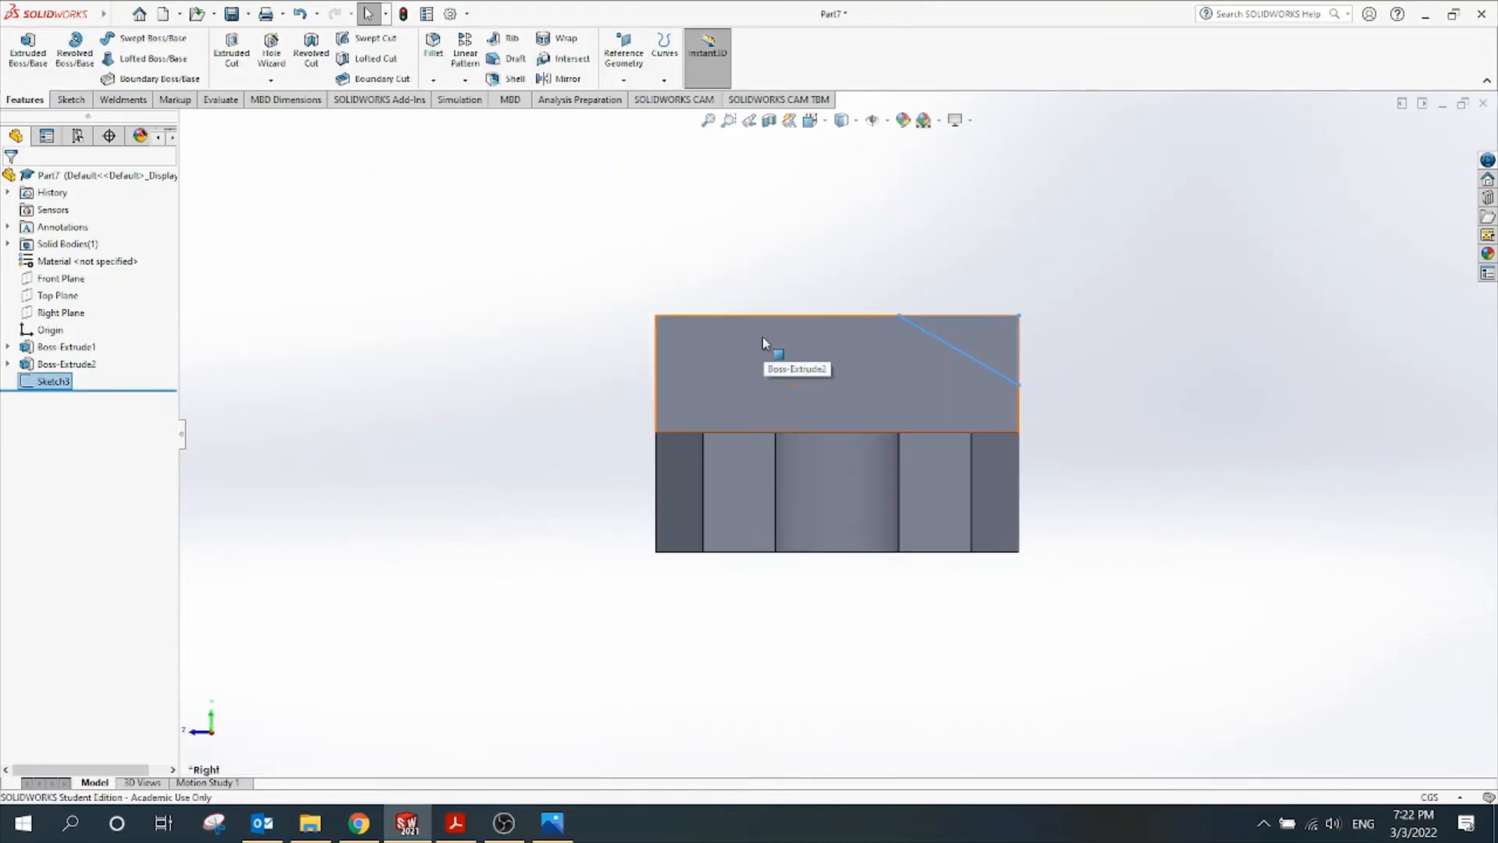
Extrude-cut Sketch3 to remove the 30° corner from the end block, creating Cut-Extrude1
left_click(28, 51)
left_click(882, 290)
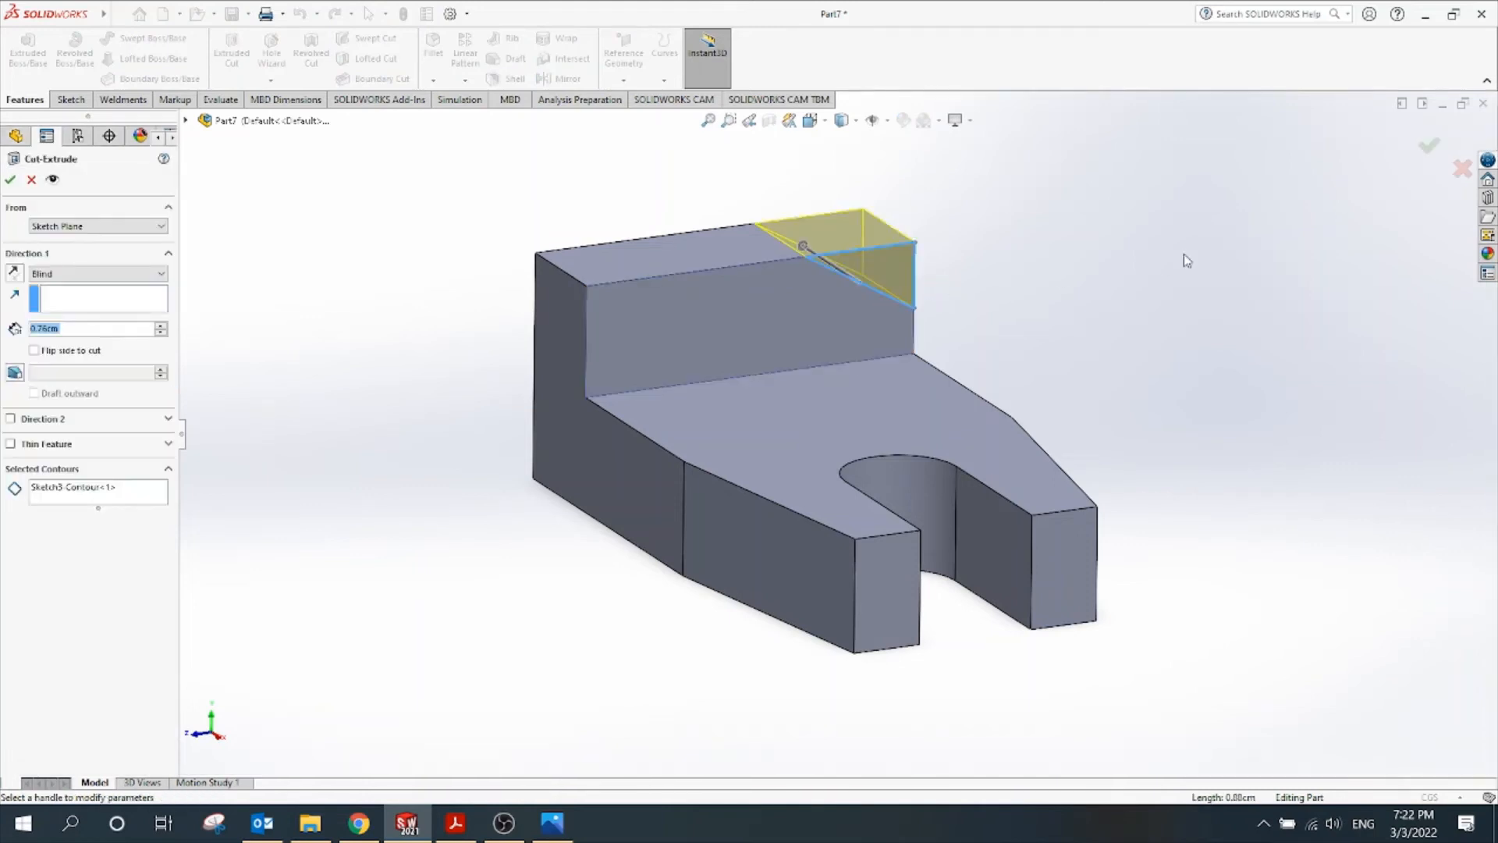
left_click(1429, 146)
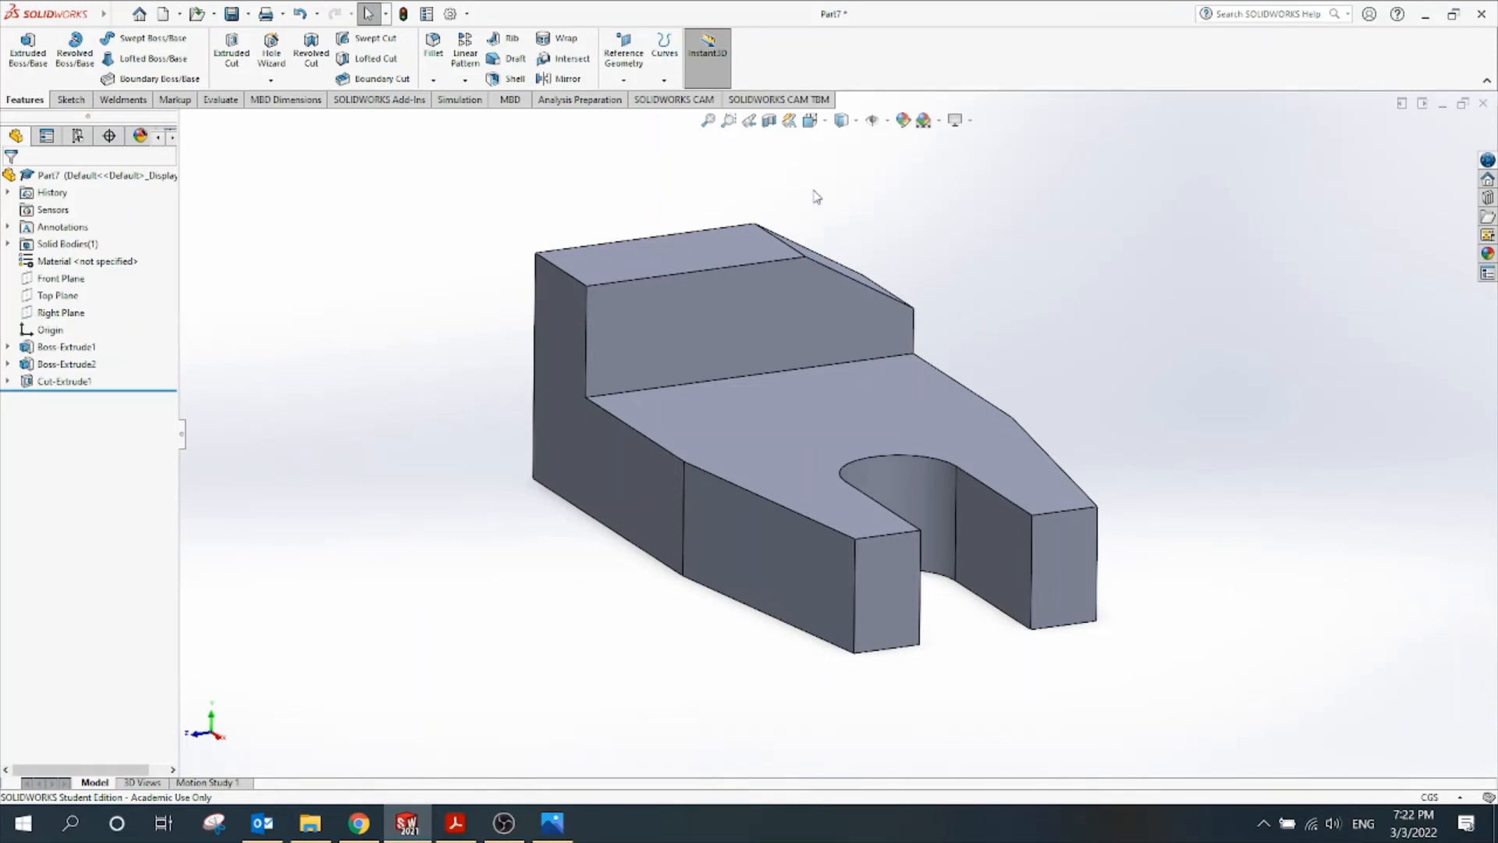
mouse_move(492, 317)
middle_mouse_down()
mouse_move(417, 314)
mouse_move(518, 284)
mouse_move(445, 317)
mouse_move(465, 321)
middle_mouse_up()
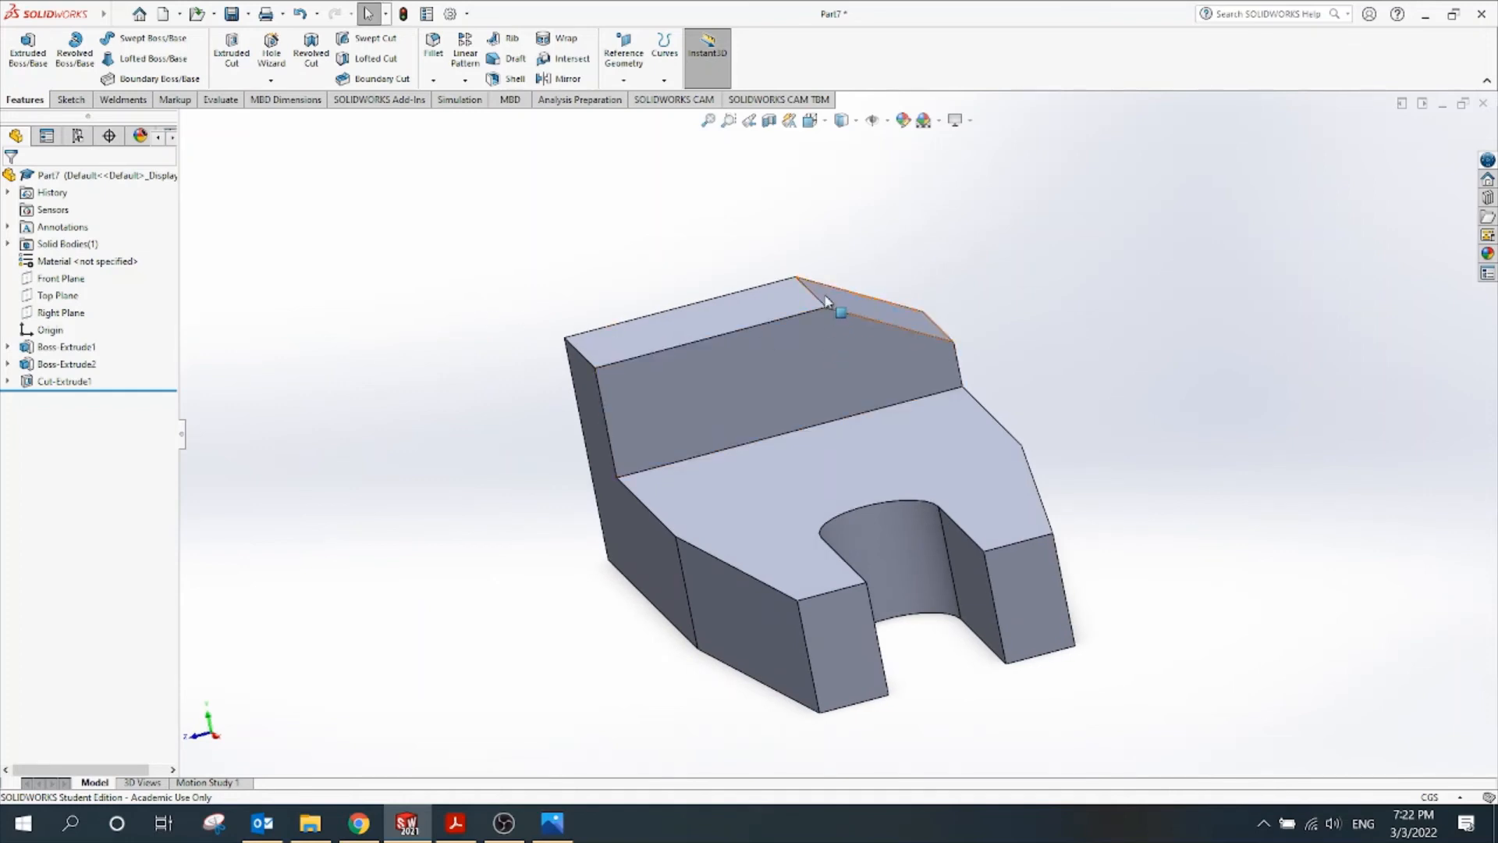
middle_click_drag(536, 399, 430, 371)
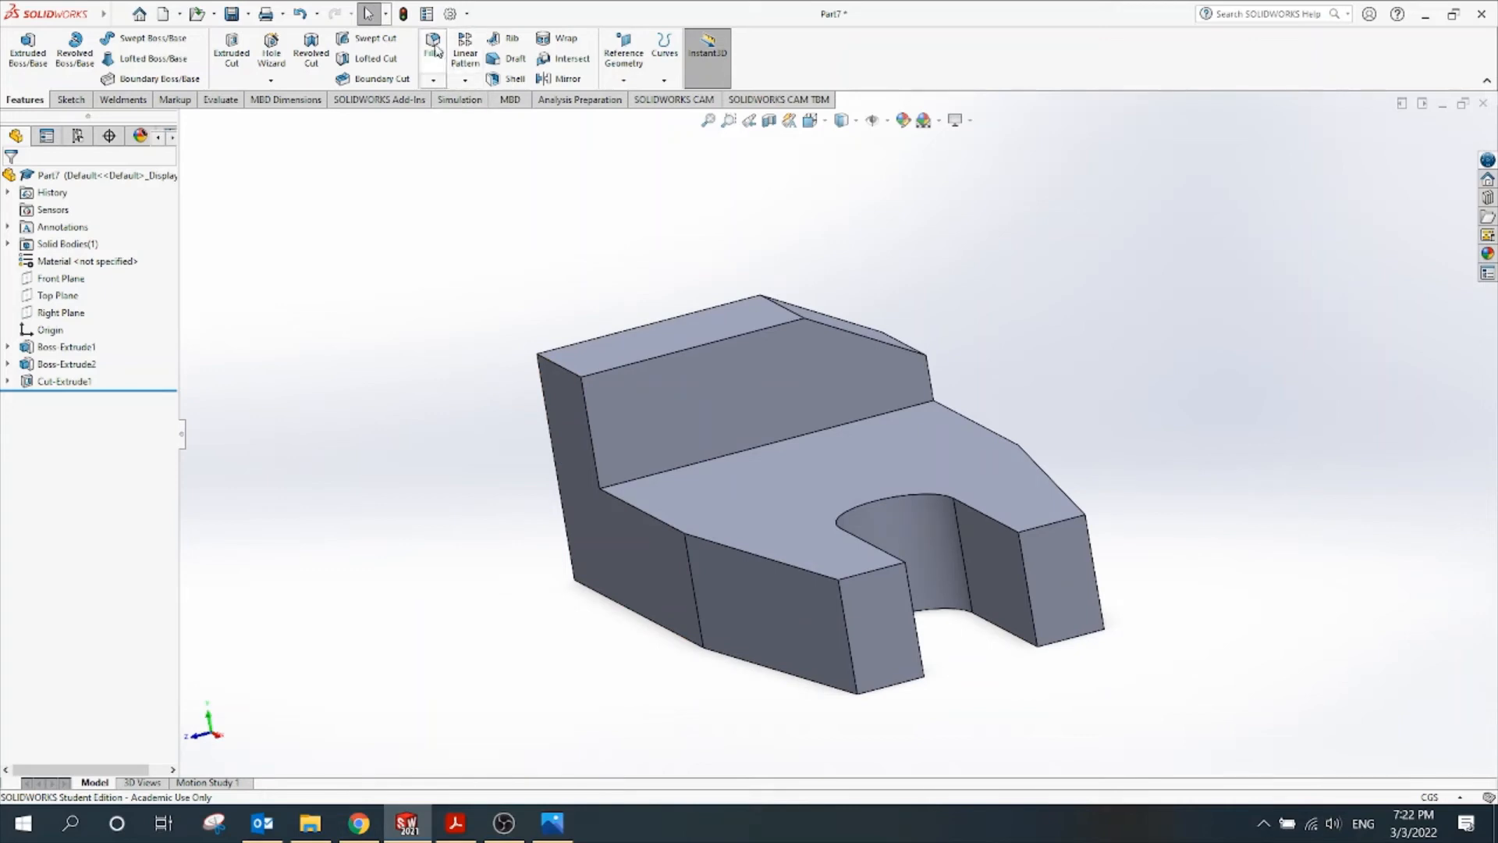
left_click(435, 81)
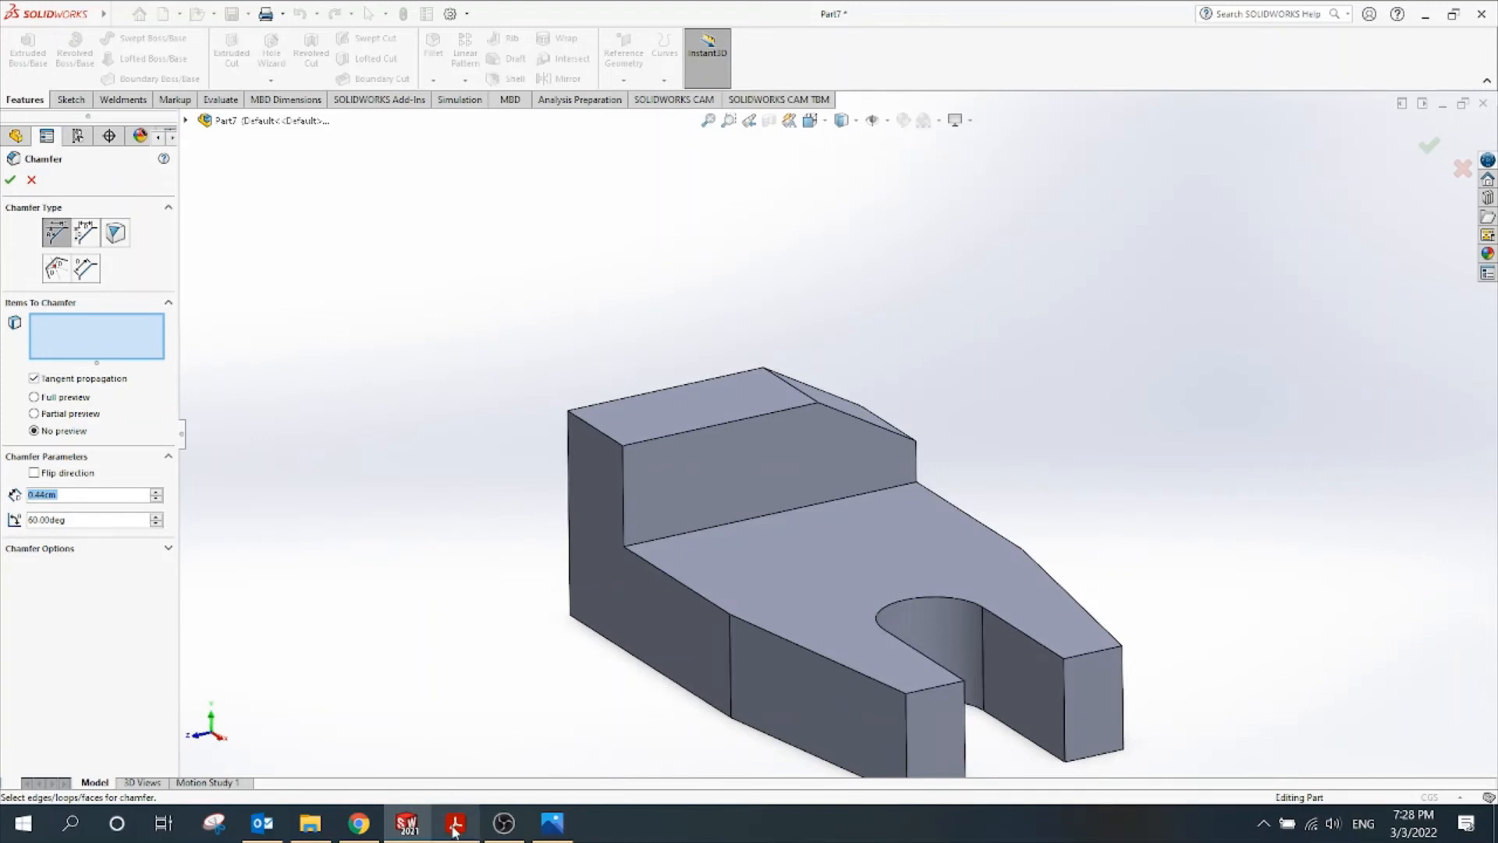
left_click(455, 822)
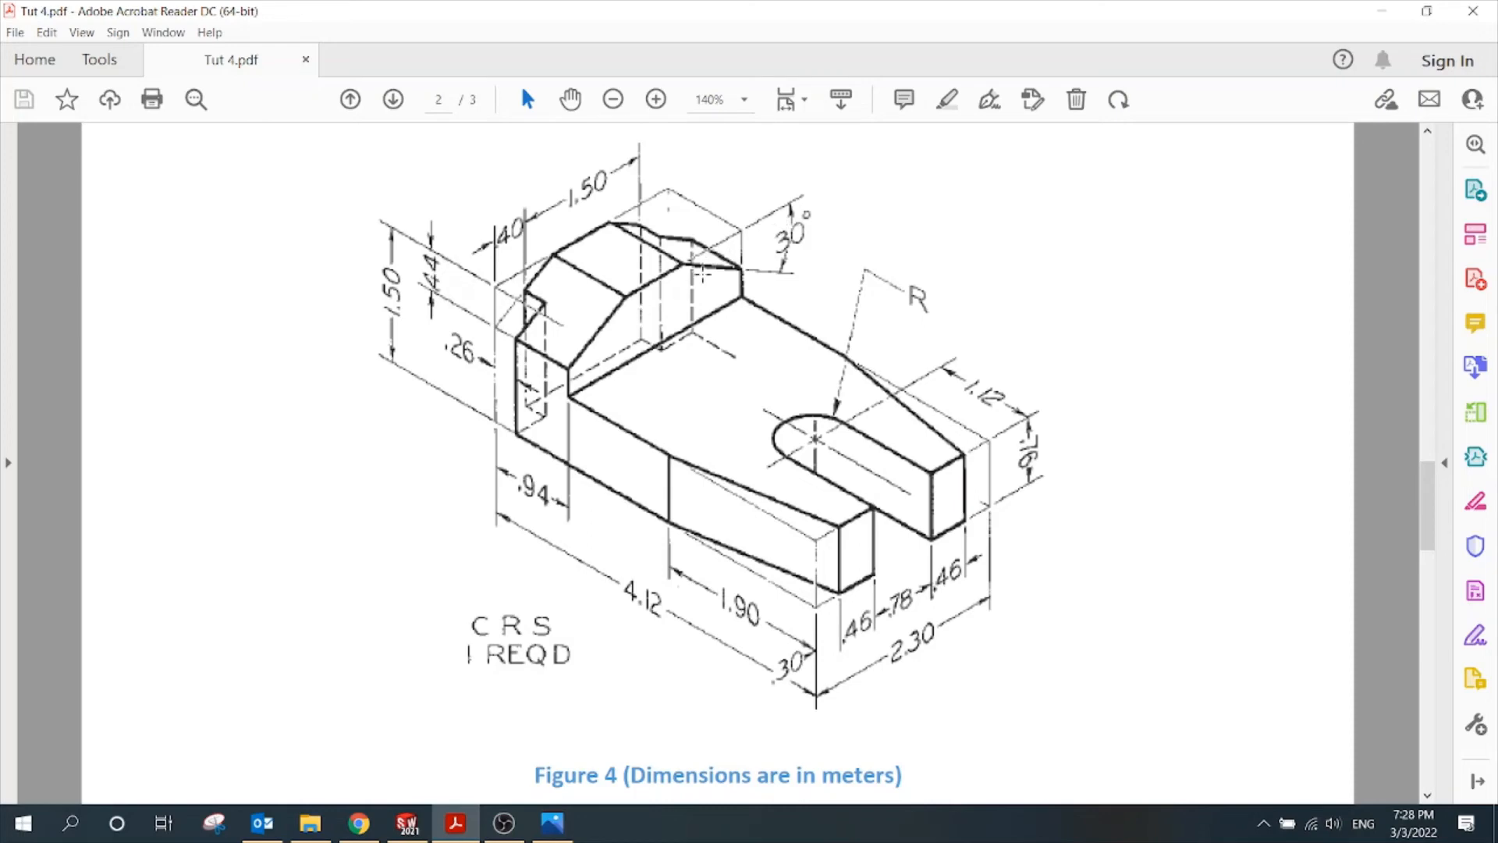
left_click(406, 823)
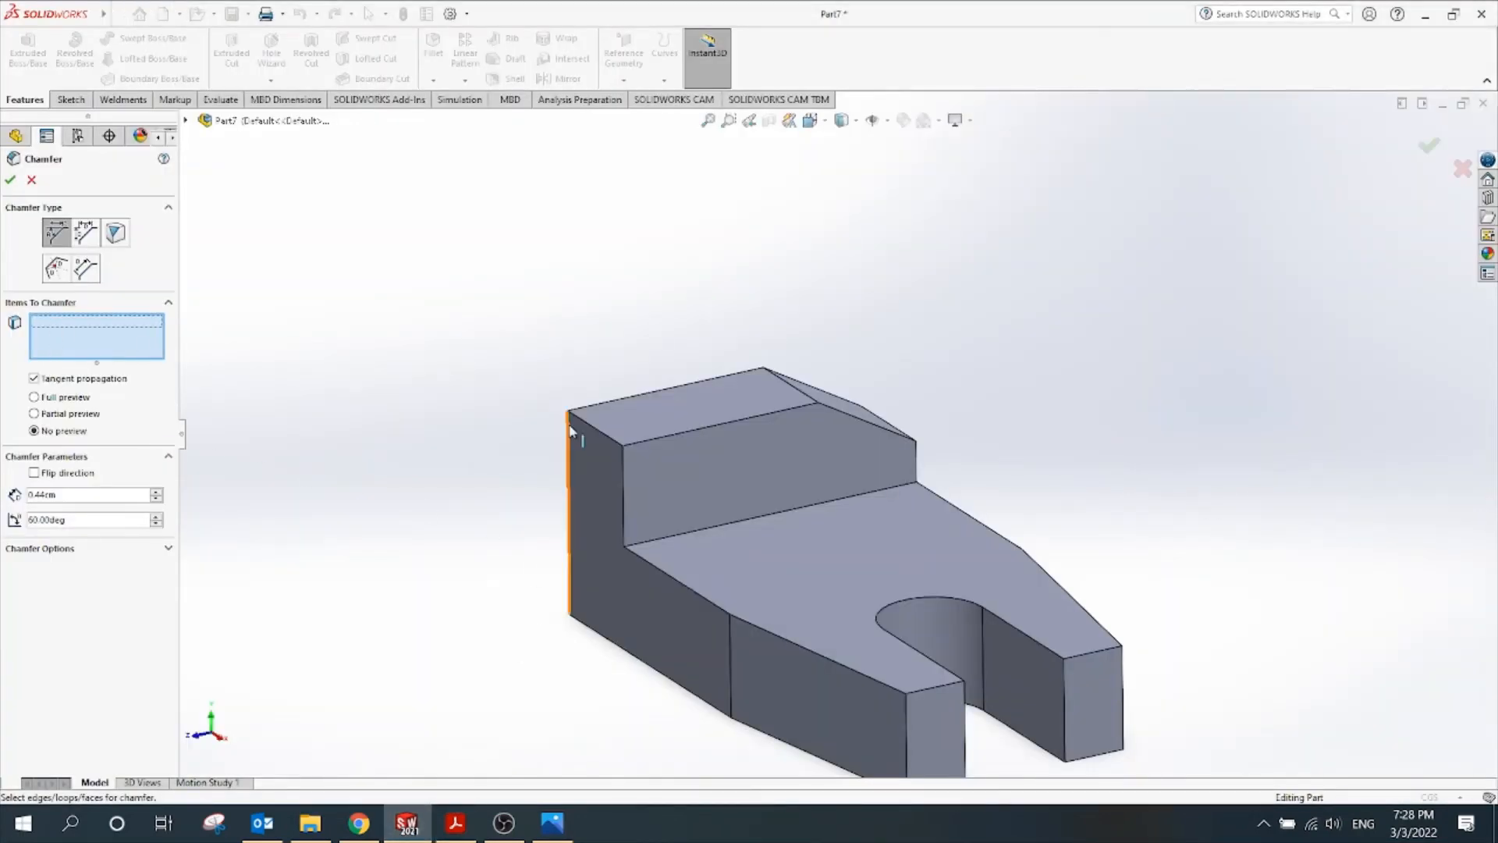
Apply a 0.44 cm, 60° chamfer to the end block's outer top edge as Chamfer3
scroll(573, 421, "down", 3)
left_click(658, 437)
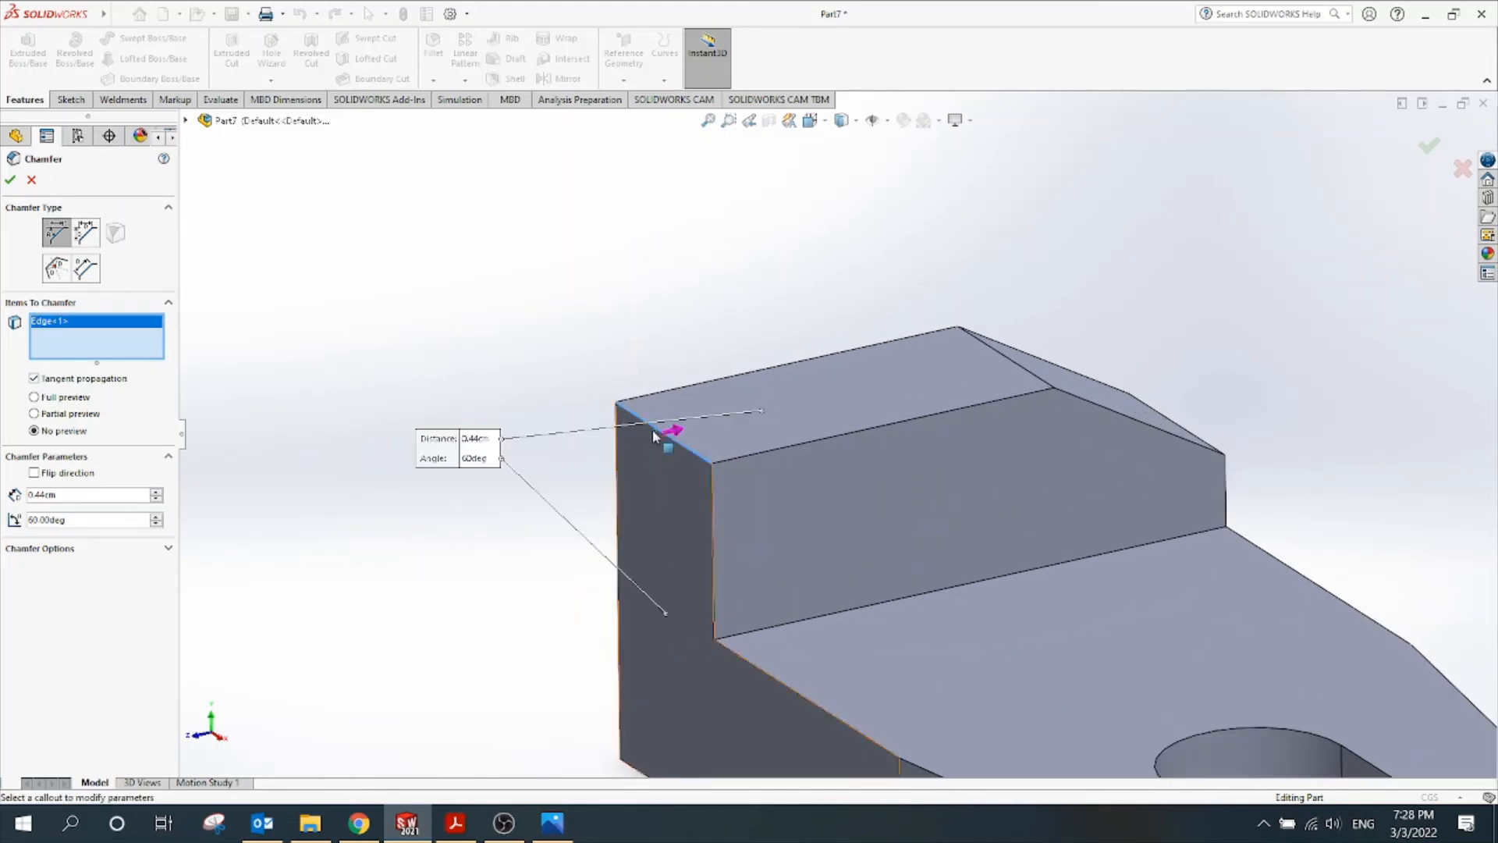
scroll(837, 434, "up", 3)
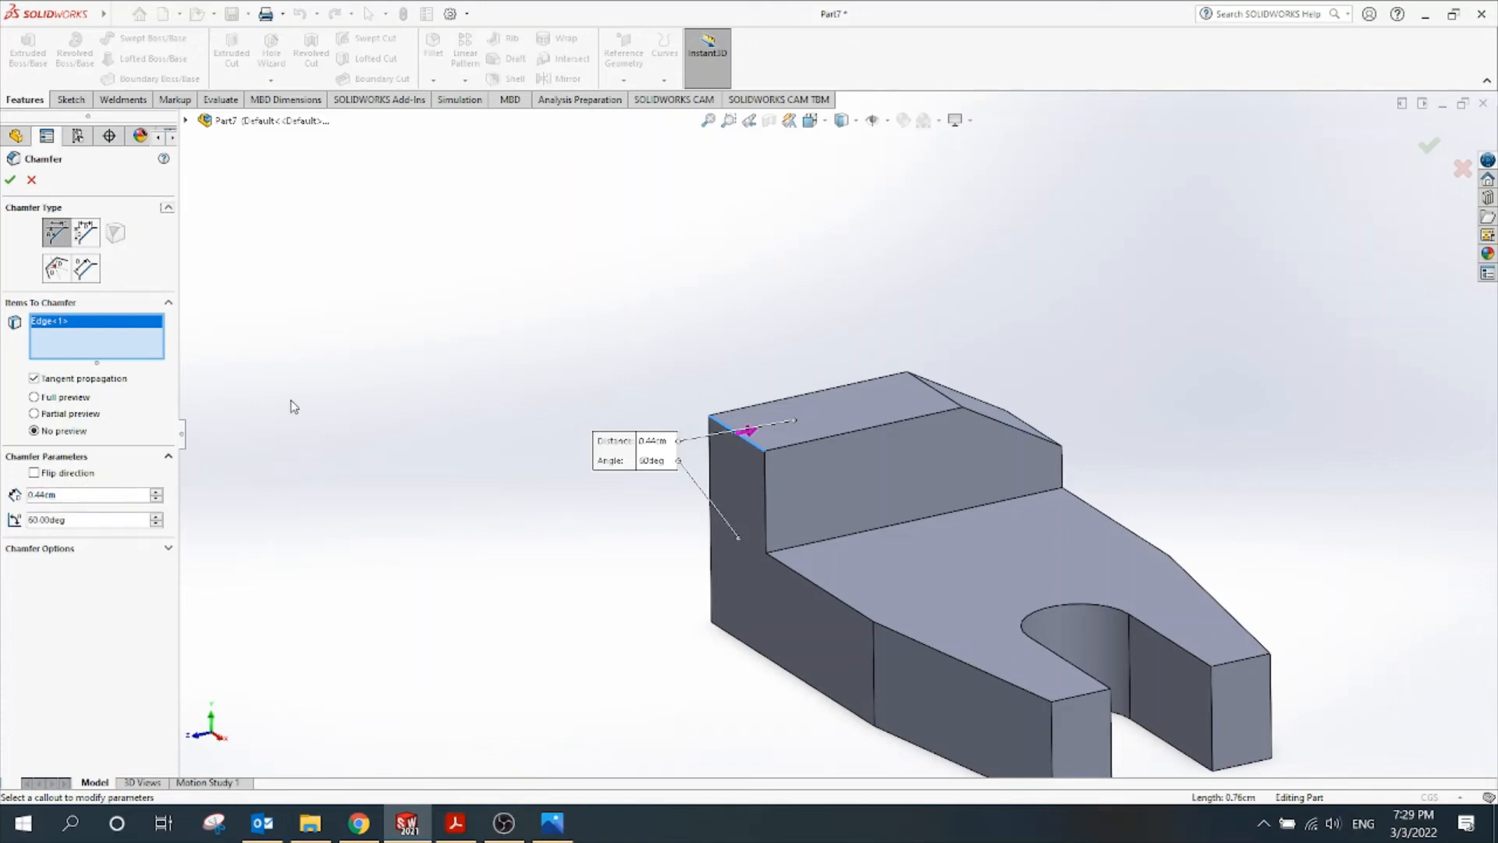
left_click(95, 519)
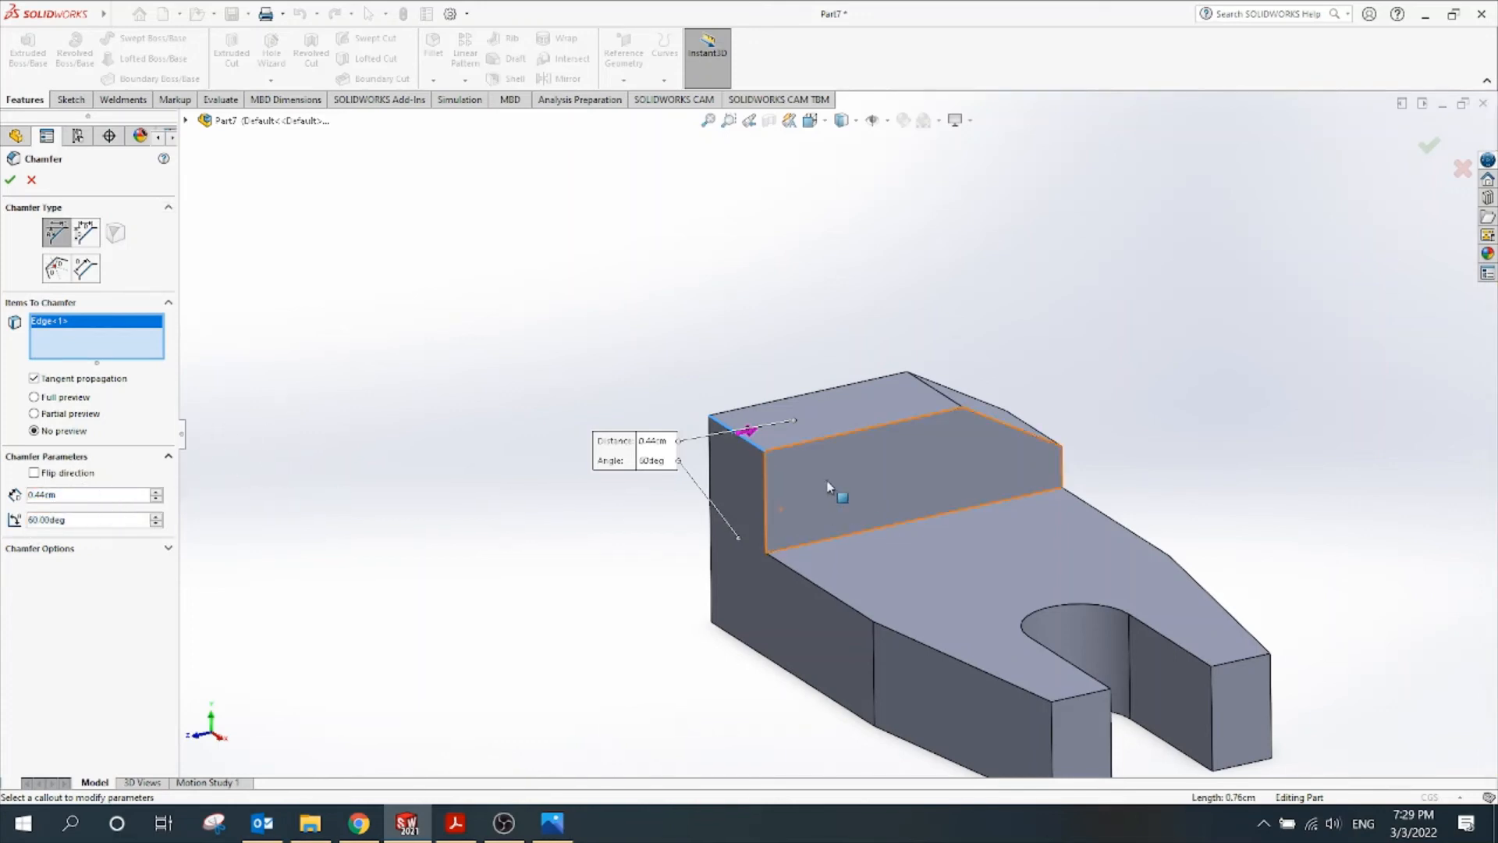
scroll(831, 492, "down", 3)
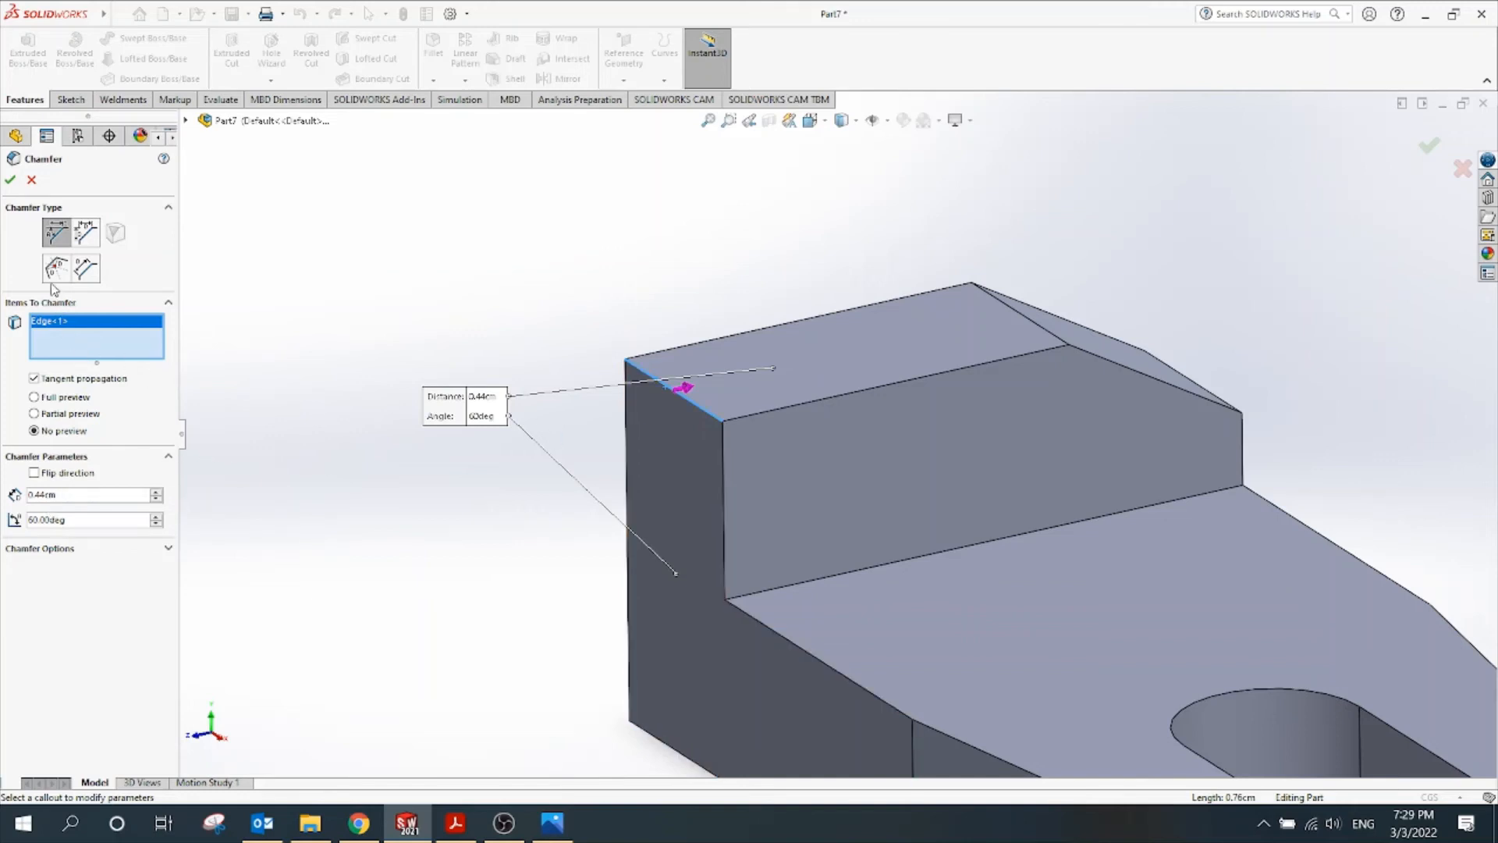
left_click(10, 180)
middle_click_drag(485, 383, 527, 447)
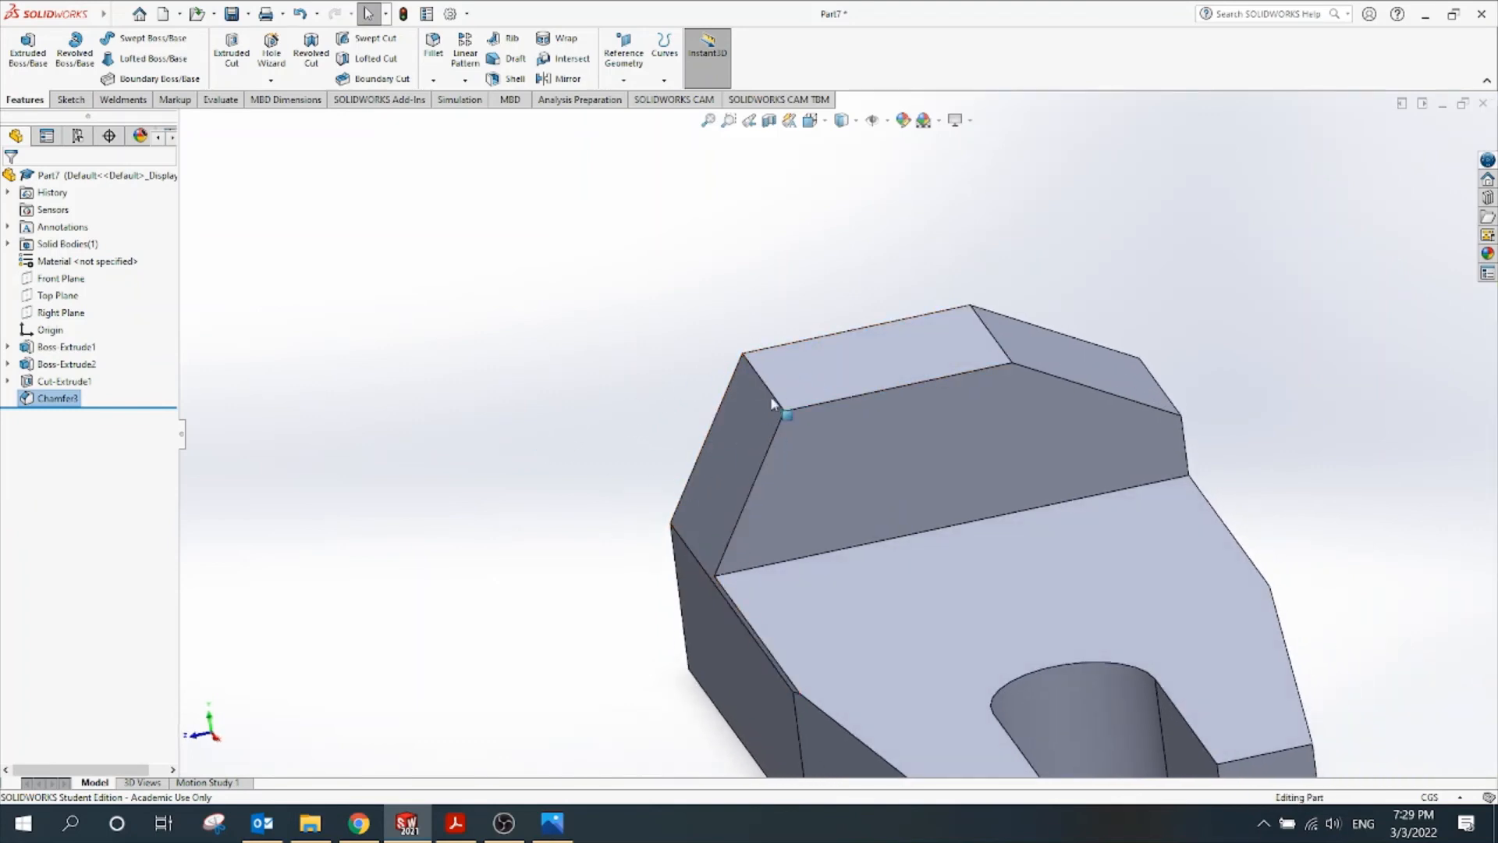
Edit Chamfer3 to flip its direction, then recheck Figure 4 in the PDF
right_click(55, 399)
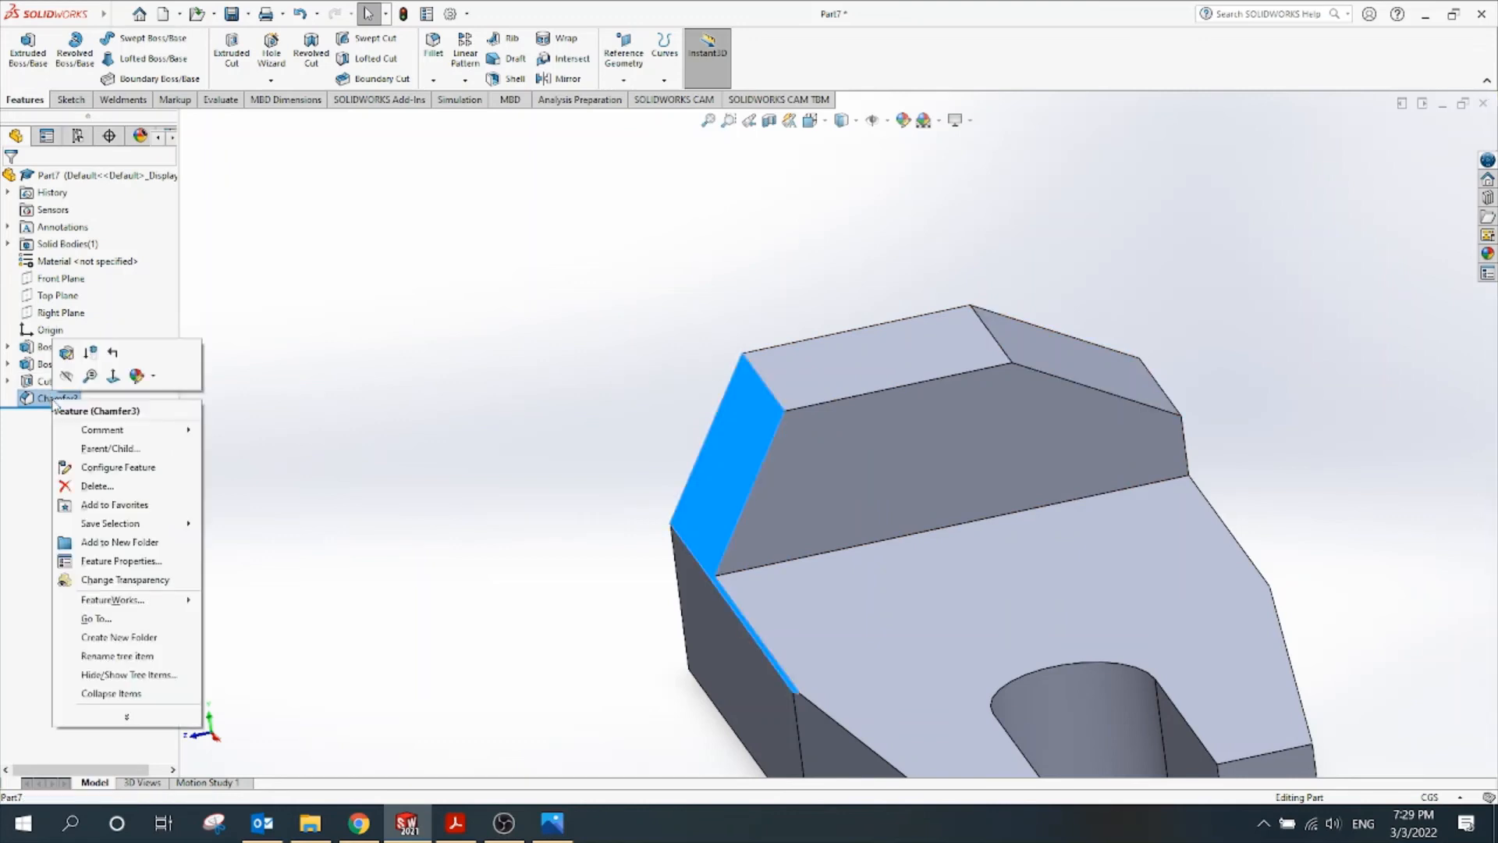
left_click(67, 351)
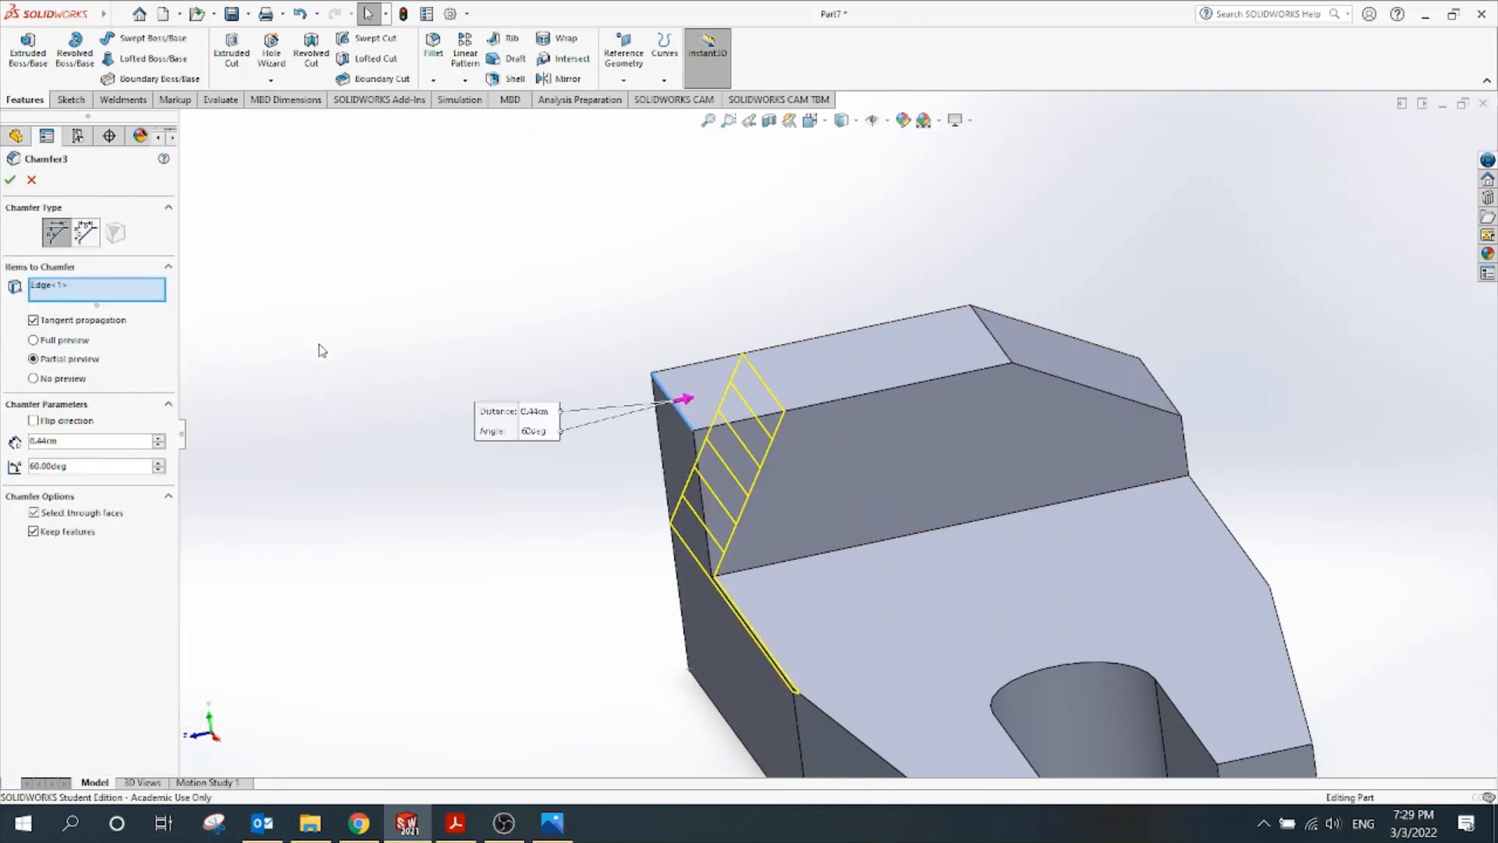
left_click(33, 421)
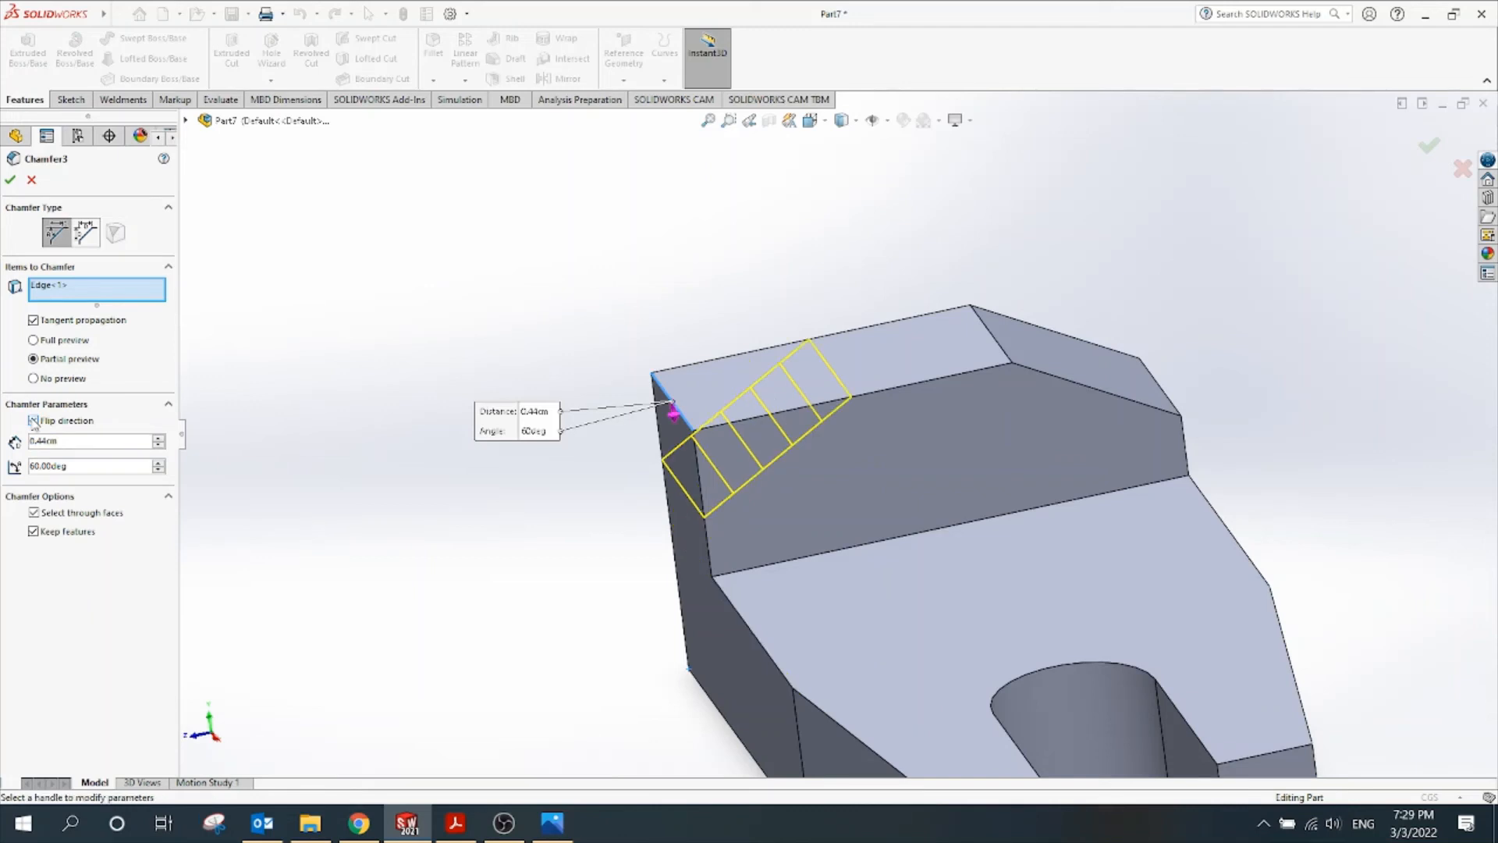
left_click(9, 184)
key("f")
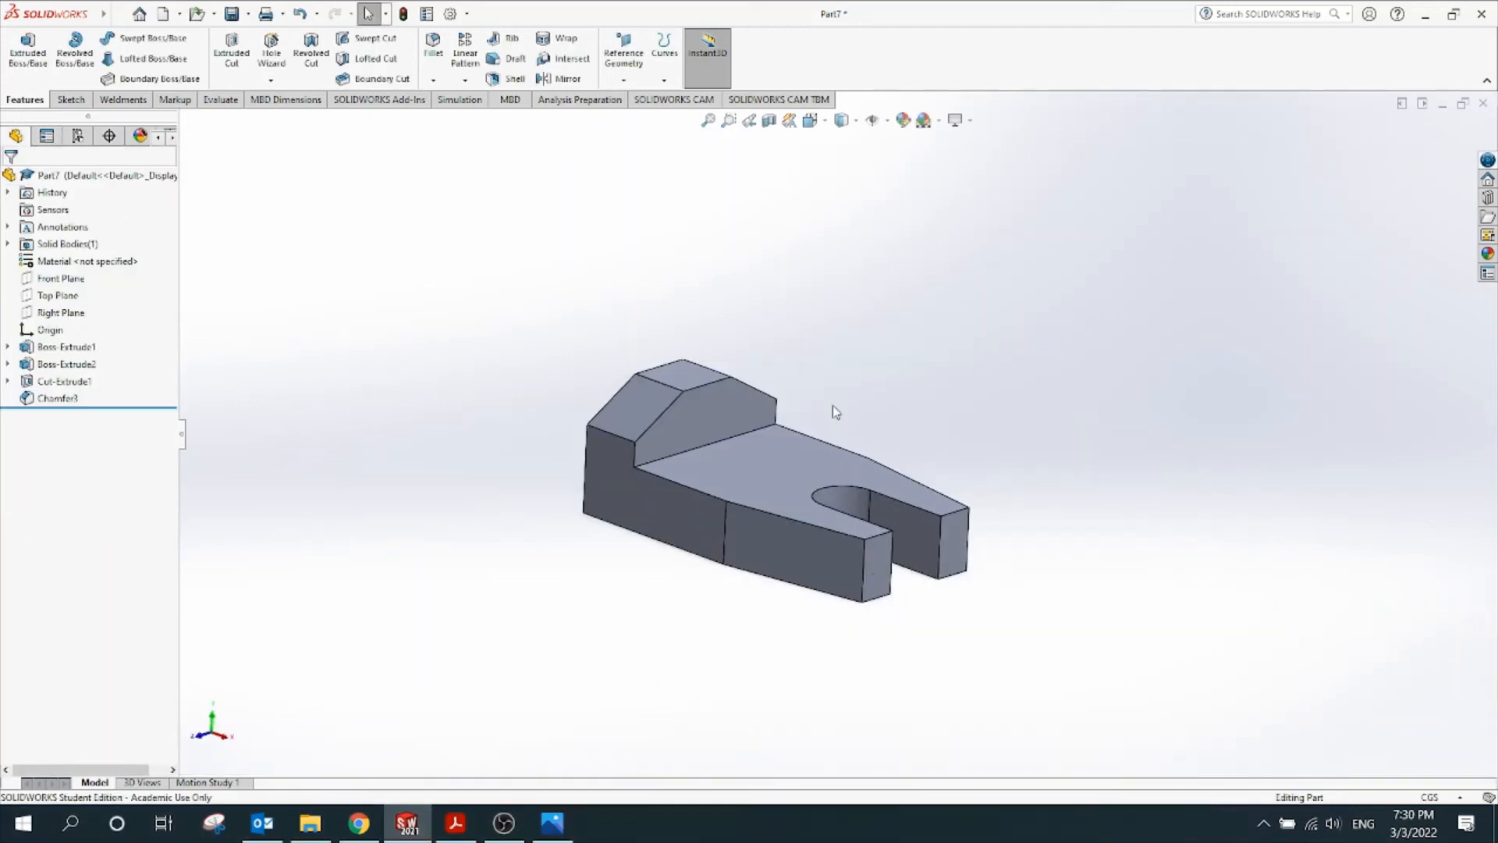
middle_click_drag(850, 352, 854, 398)
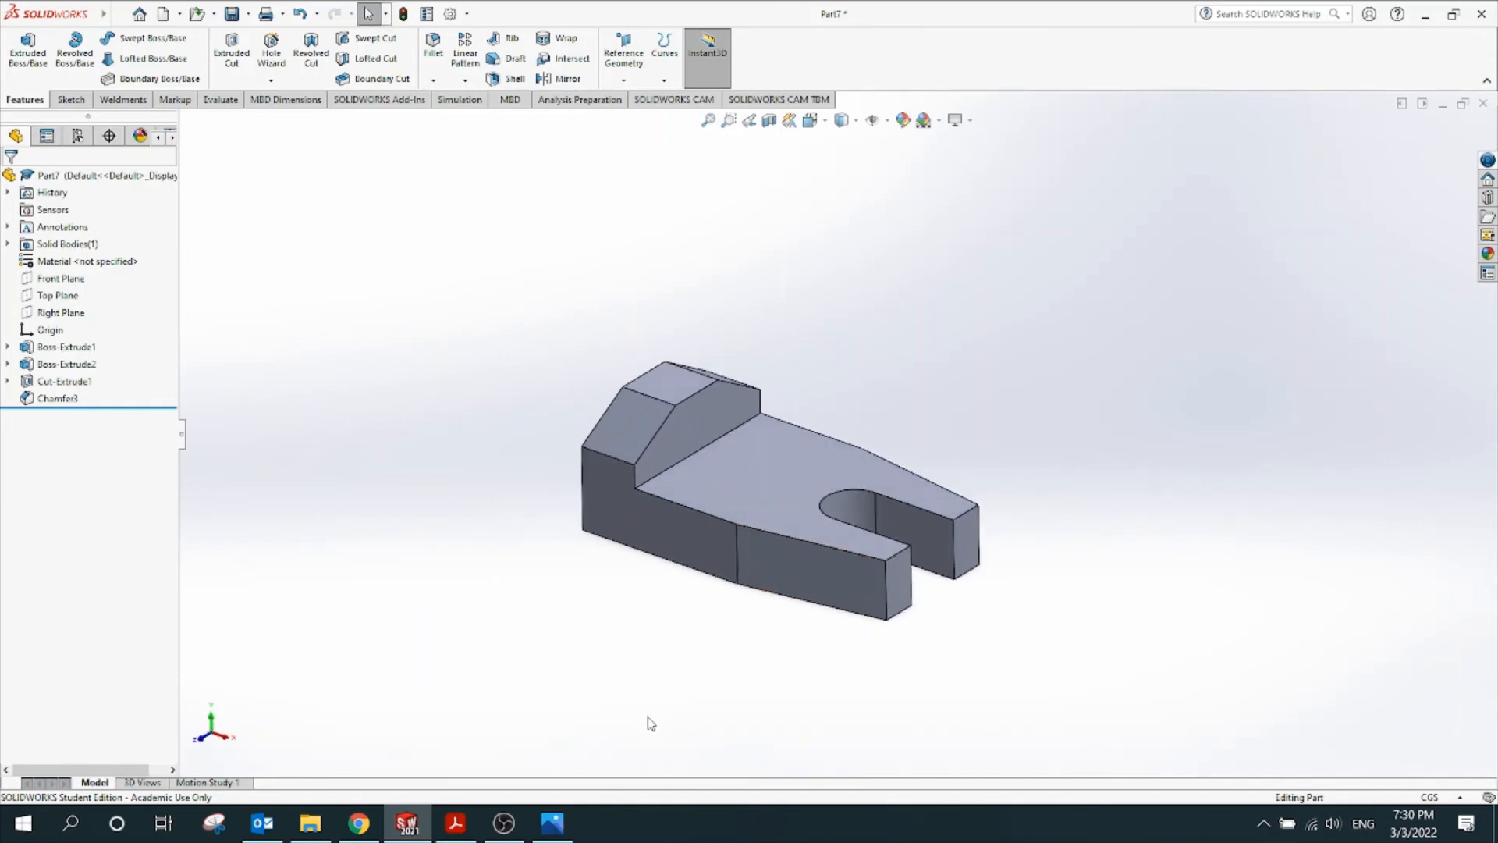
left_click(455, 823)
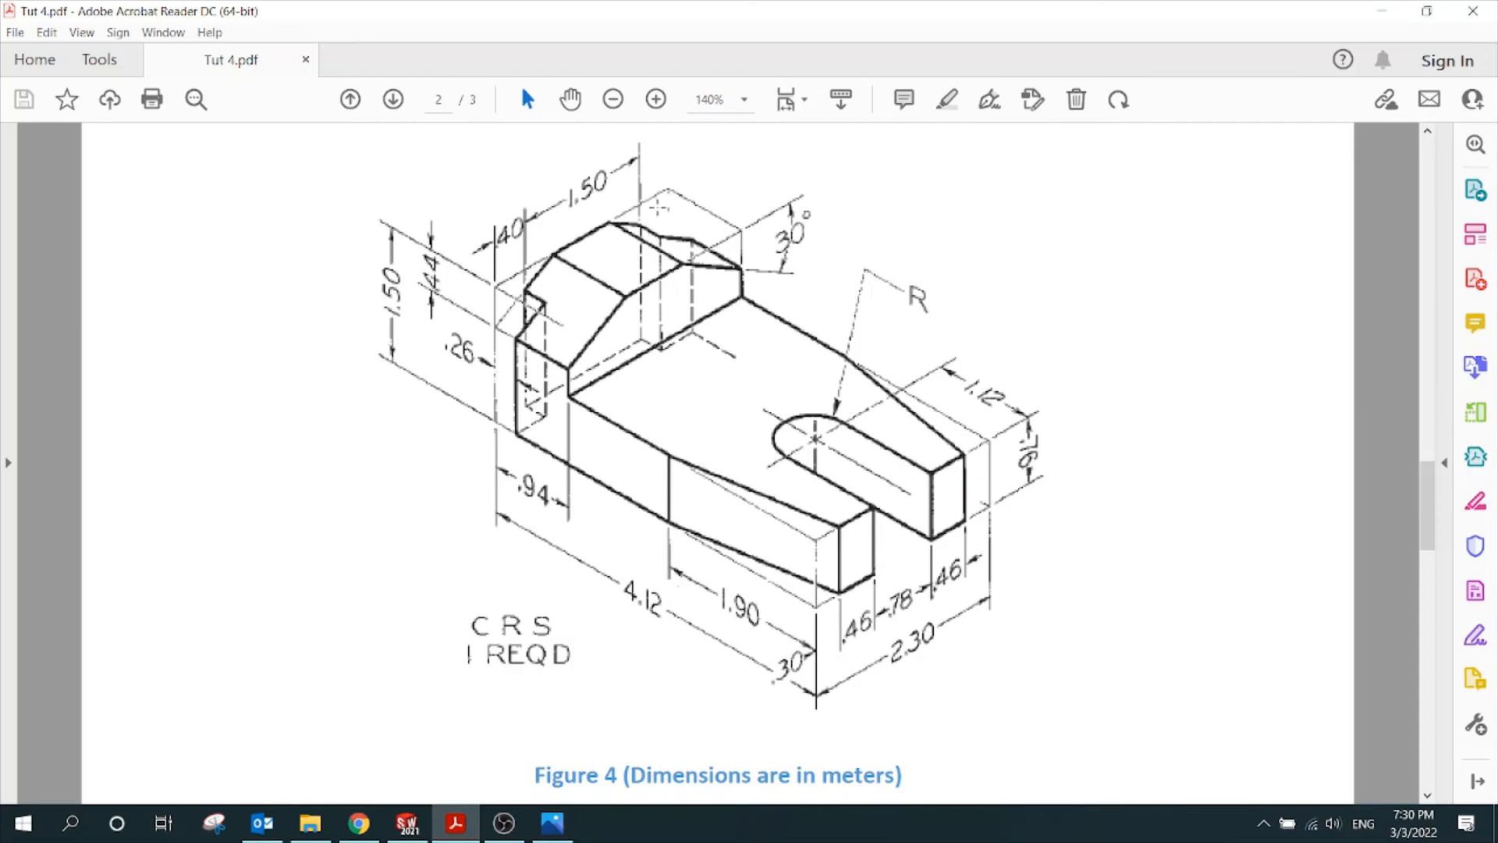
left_click(406, 823)
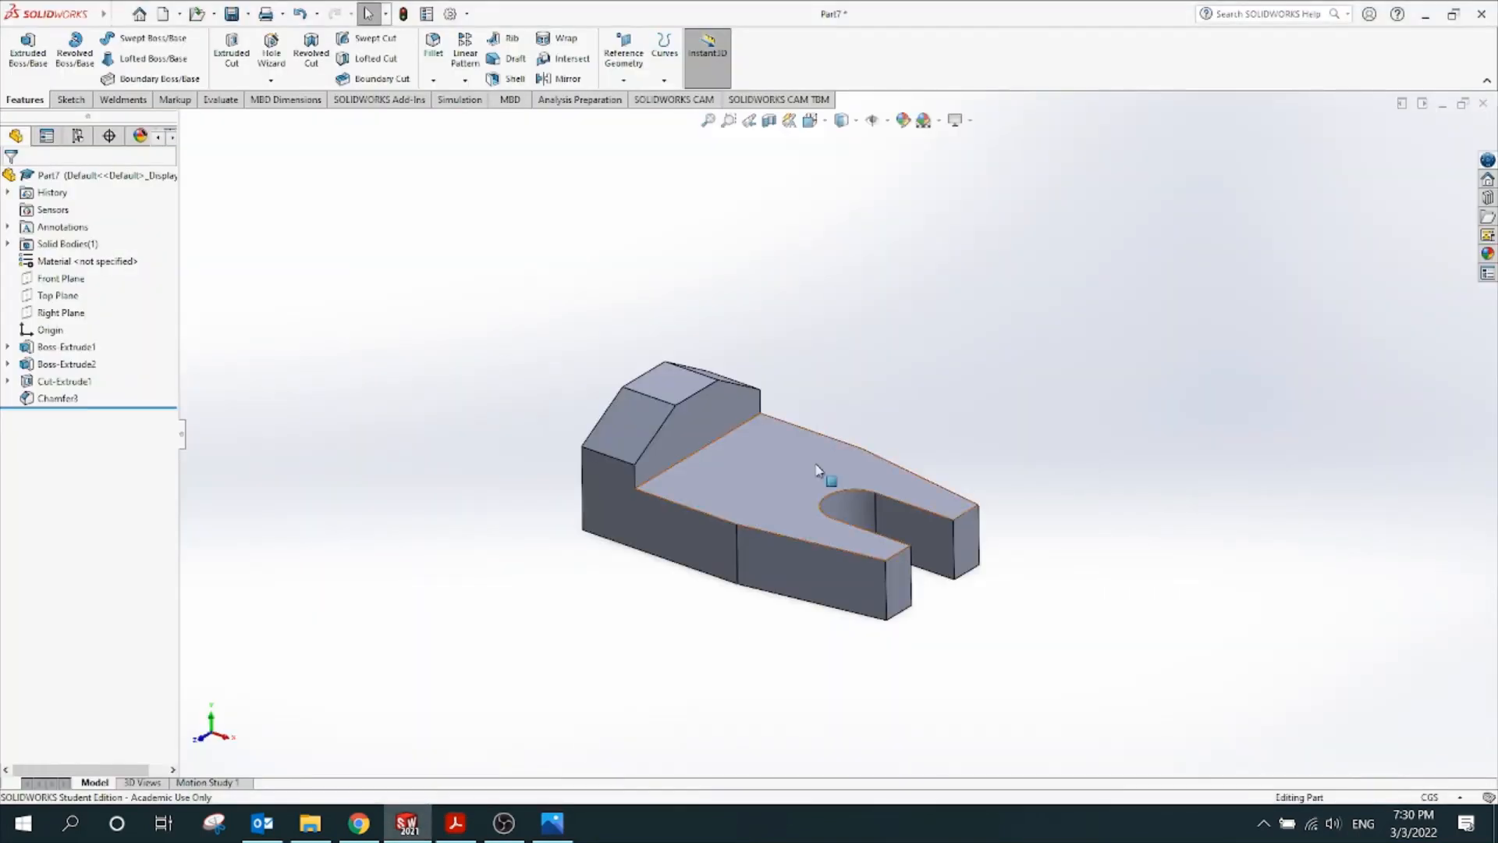
scroll(816, 469, "down", 3)
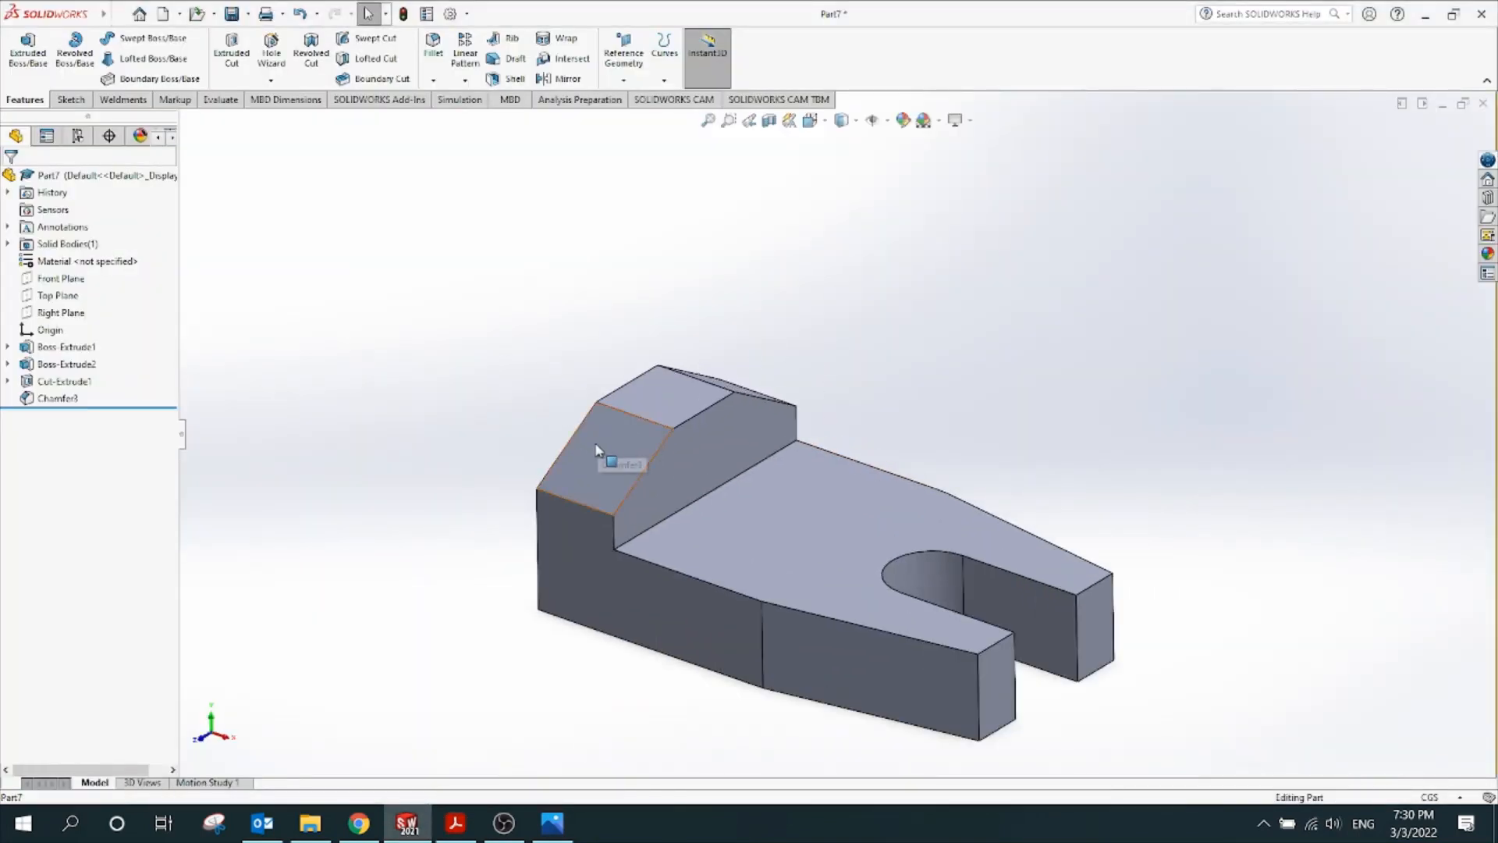
left_click(597, 450)
scroll(536, 361, "down", 2)
scroll(589, 377, "up", 4)
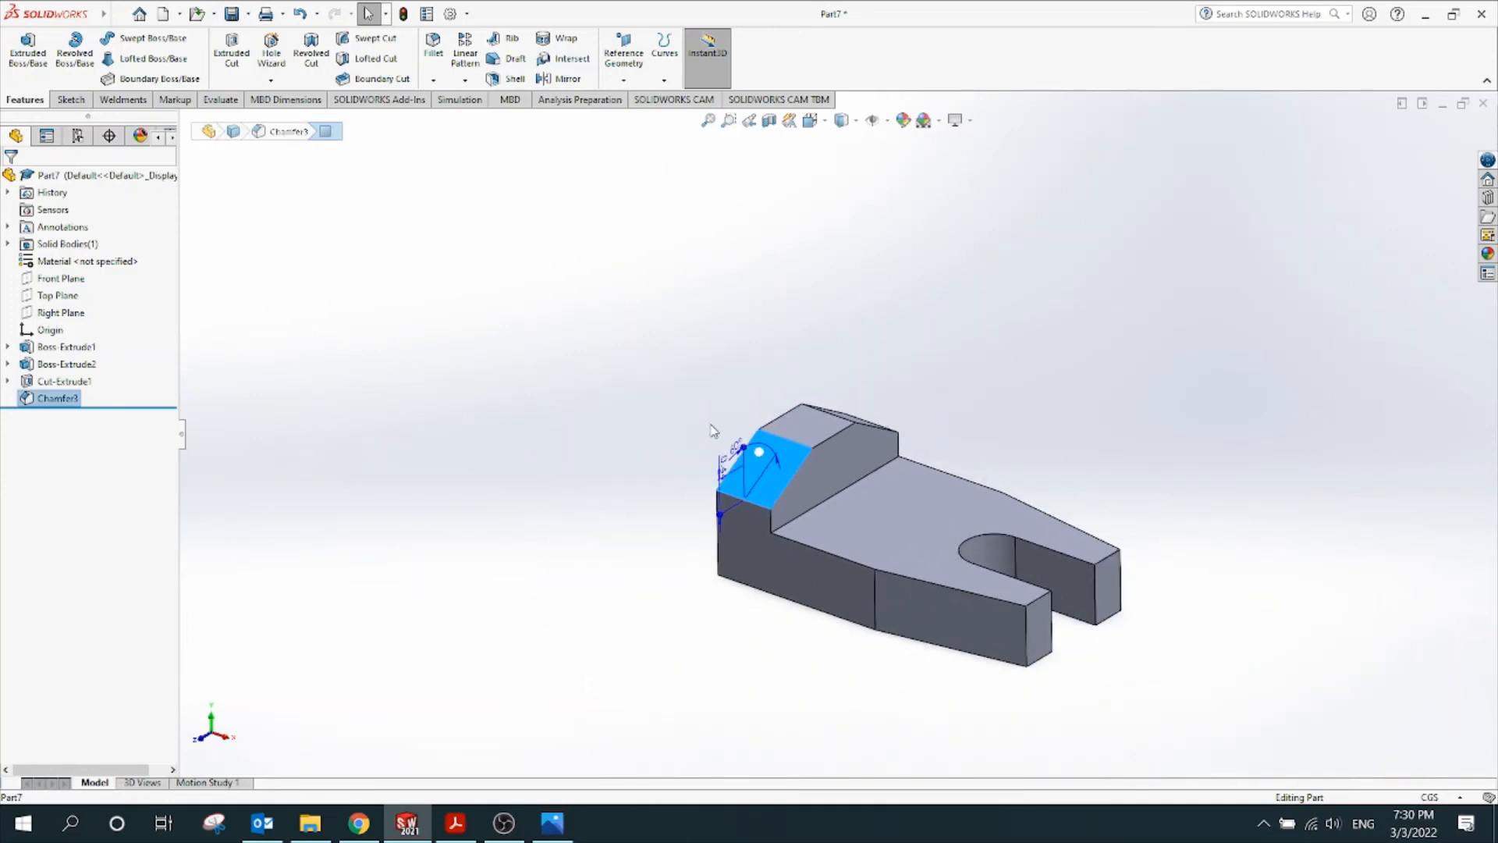
middle_click_drag(712, 430, 1028, 396)
left_click(1028, 396)
scroll(854, 526, "down", 3)
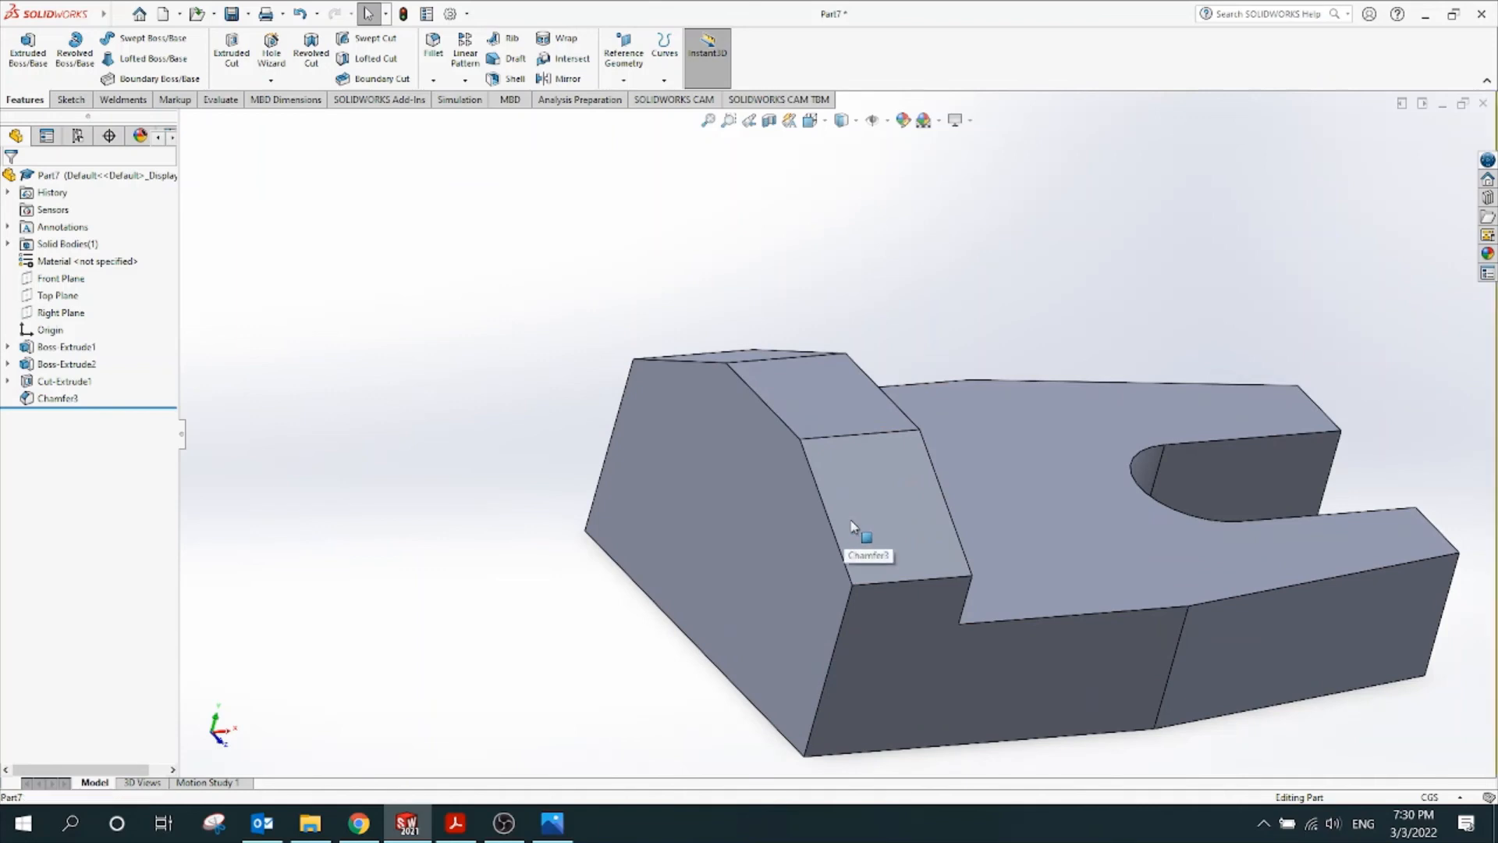
left_click(851, 524)
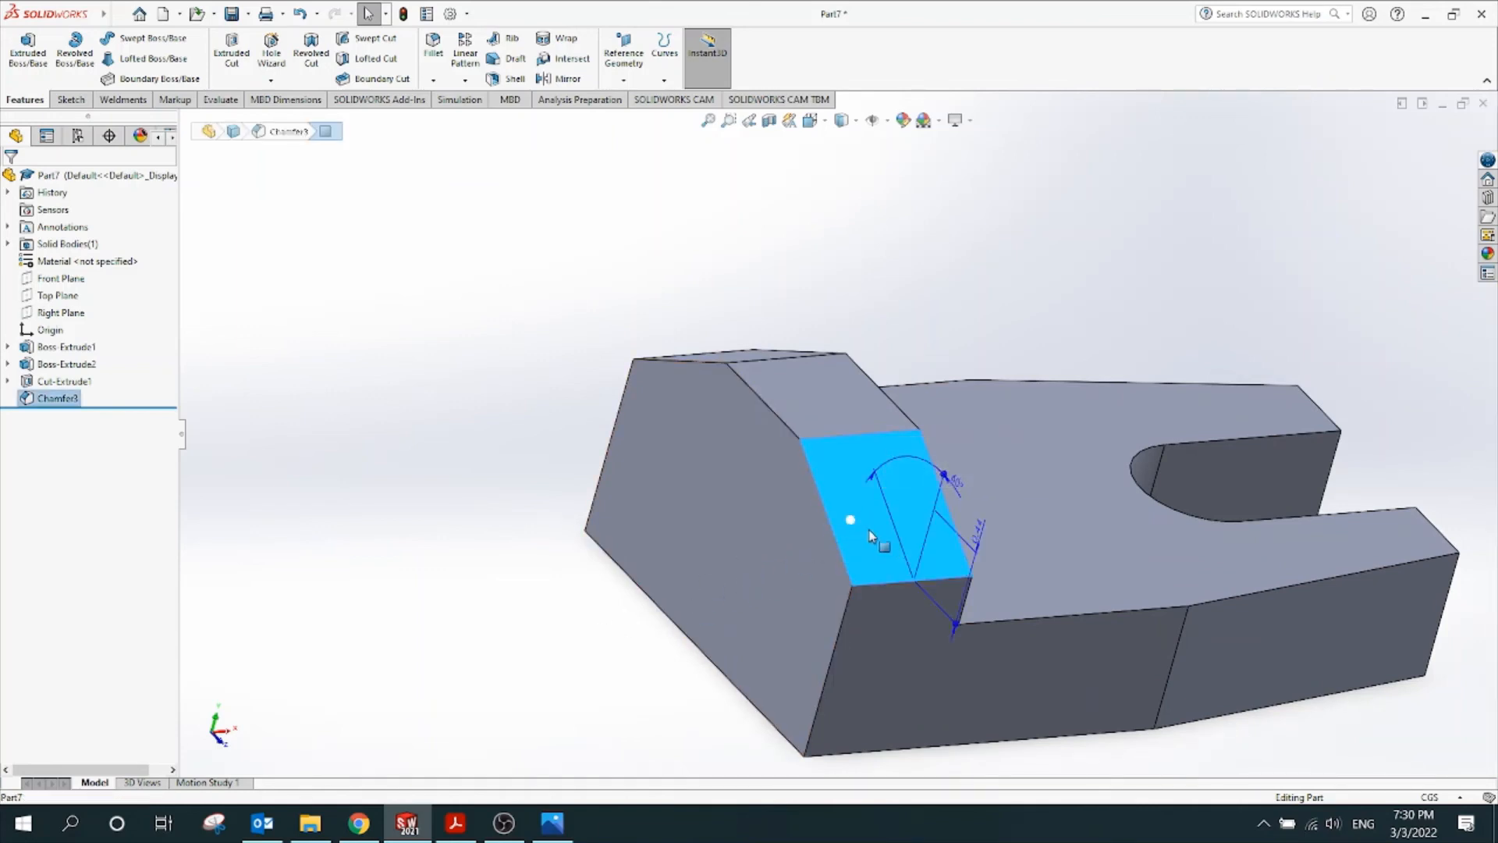
key("Escape")
scroll(689, 404, "up", 2)
middle_click_drag(689, 405, 1003, 429)
left_click(990, 429)
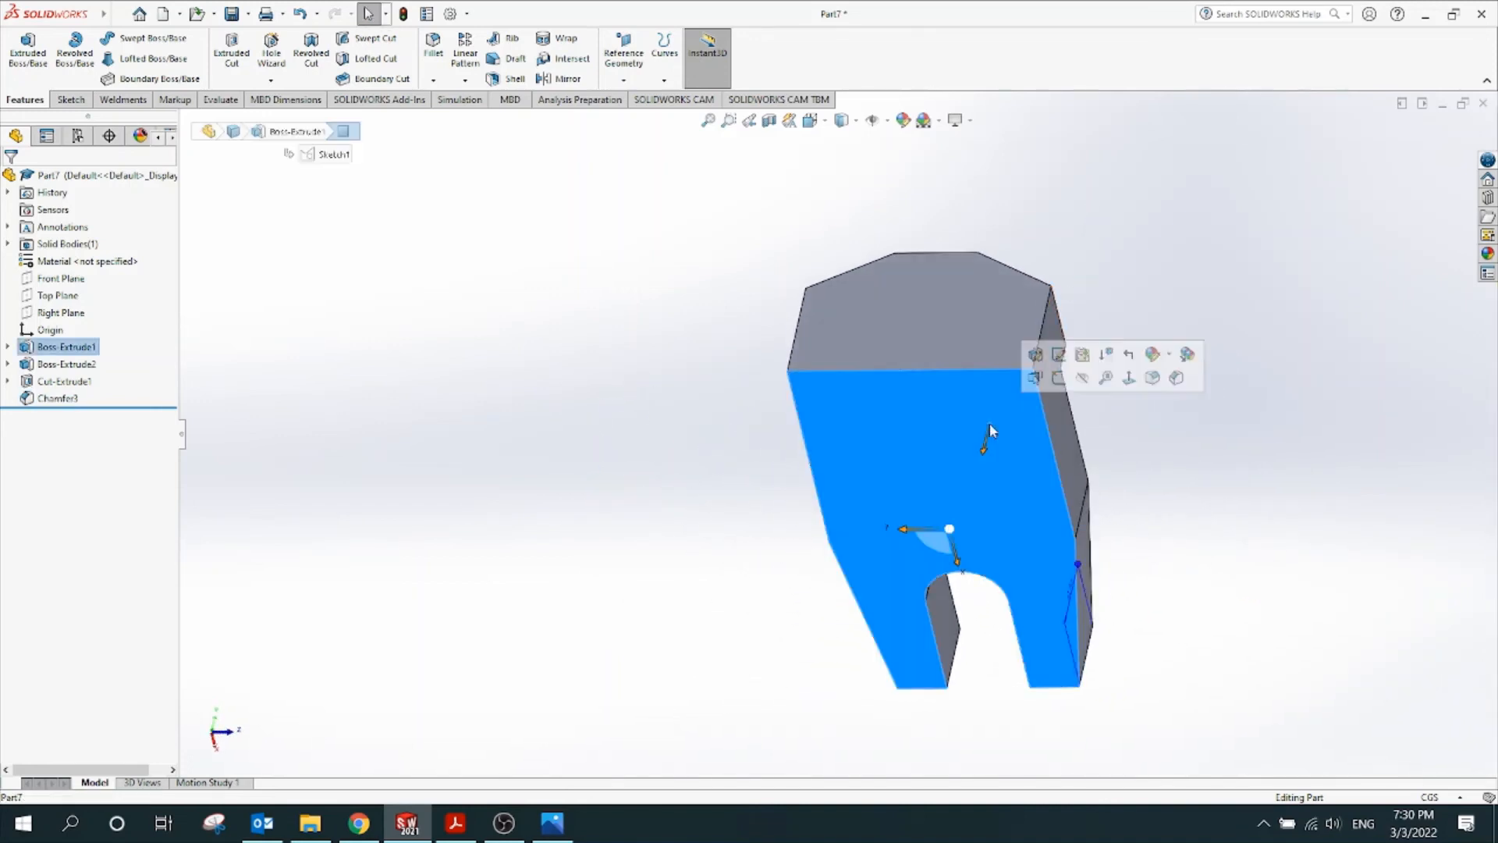
On a new Sketch4 on the end face, draw corner rectangles at top-right and top-left corners
left_click(1035, 377)
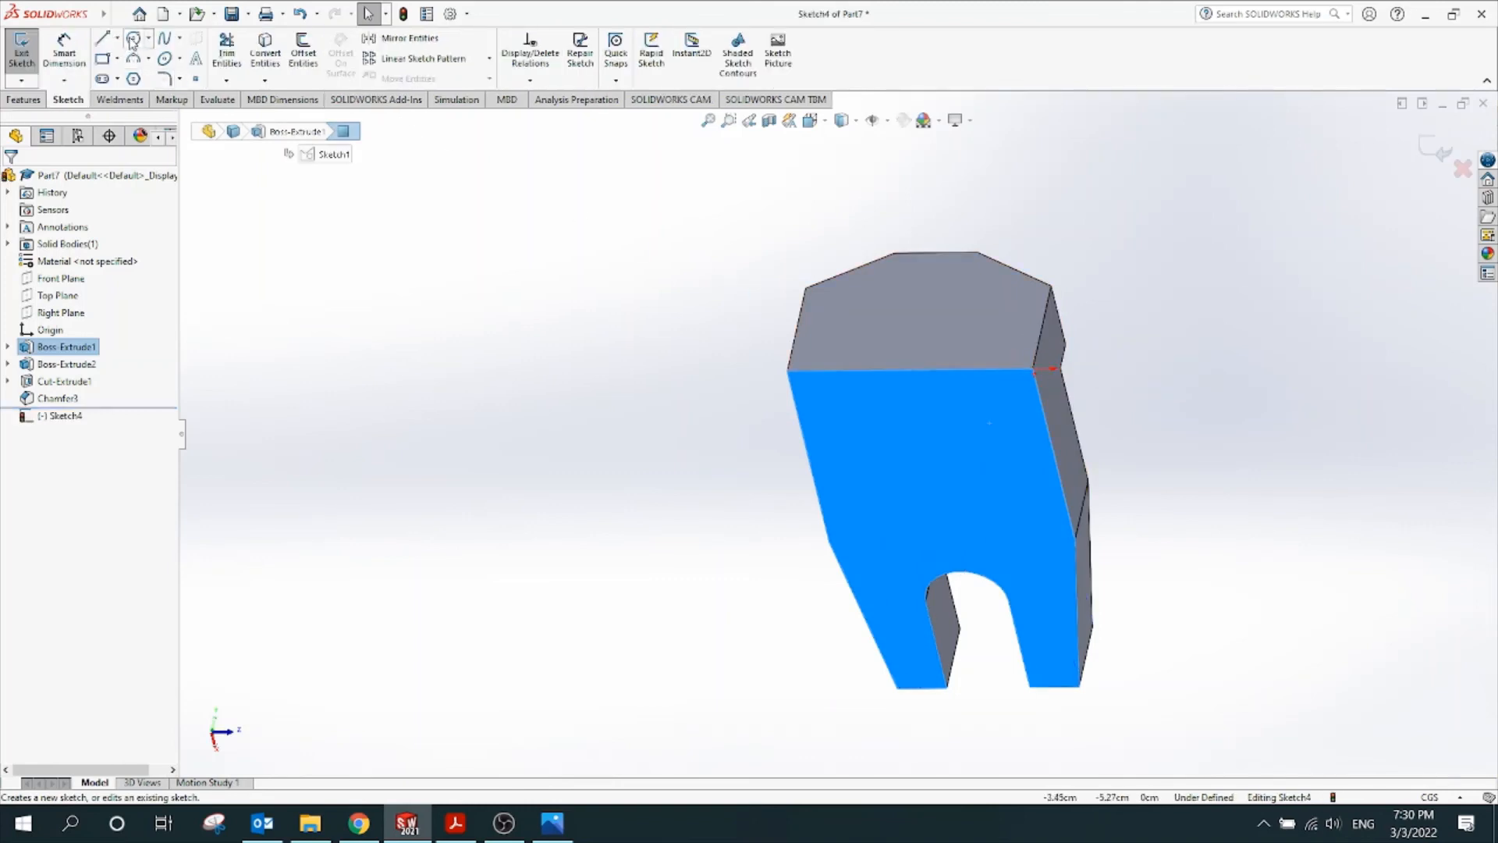
left_click(113, 59)
scroll(995, 386, "down", 3)
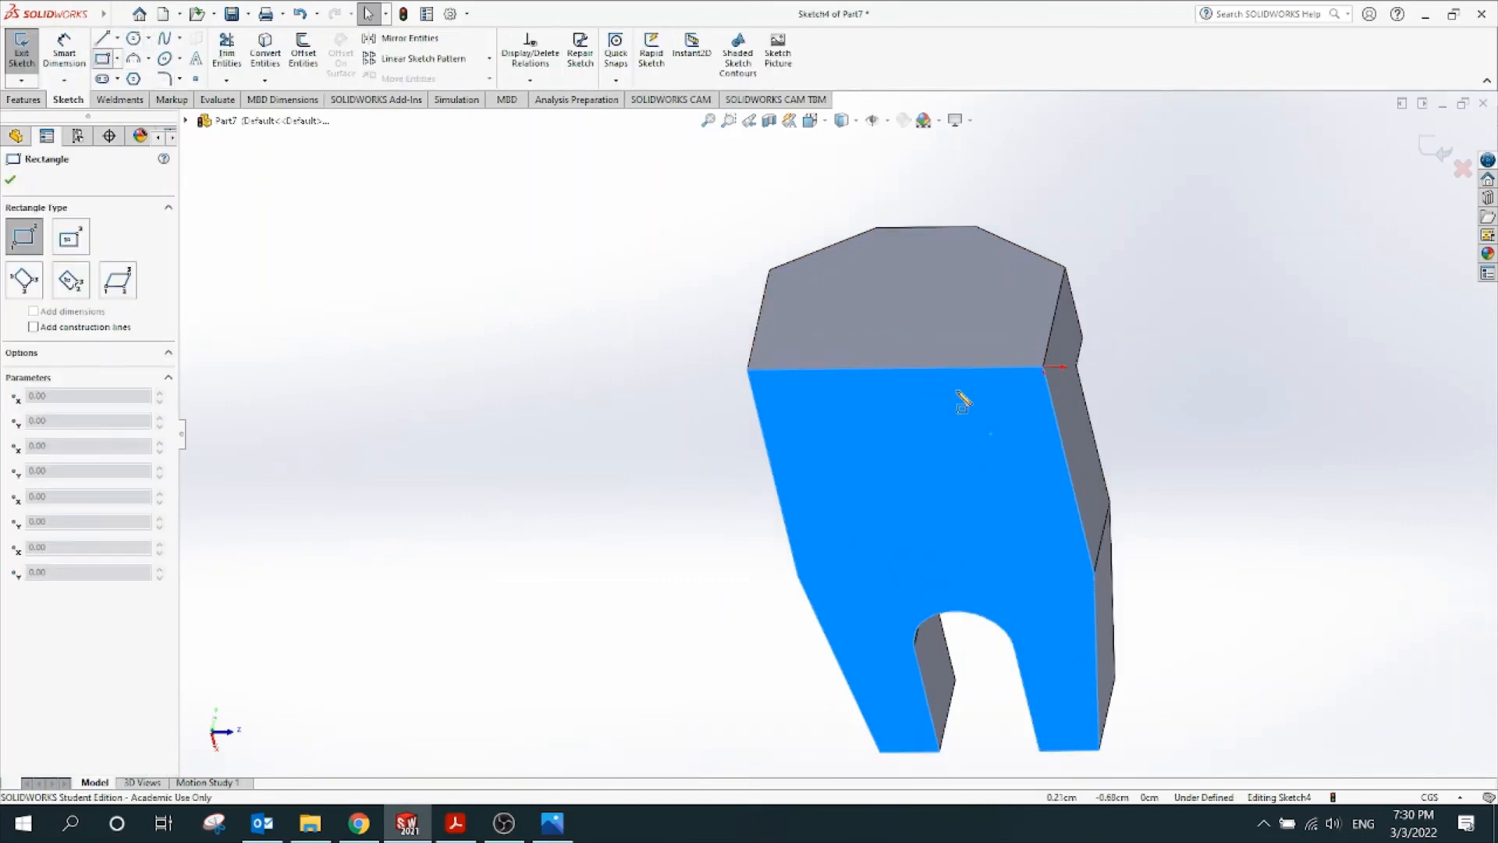
left_click(1055, 366)
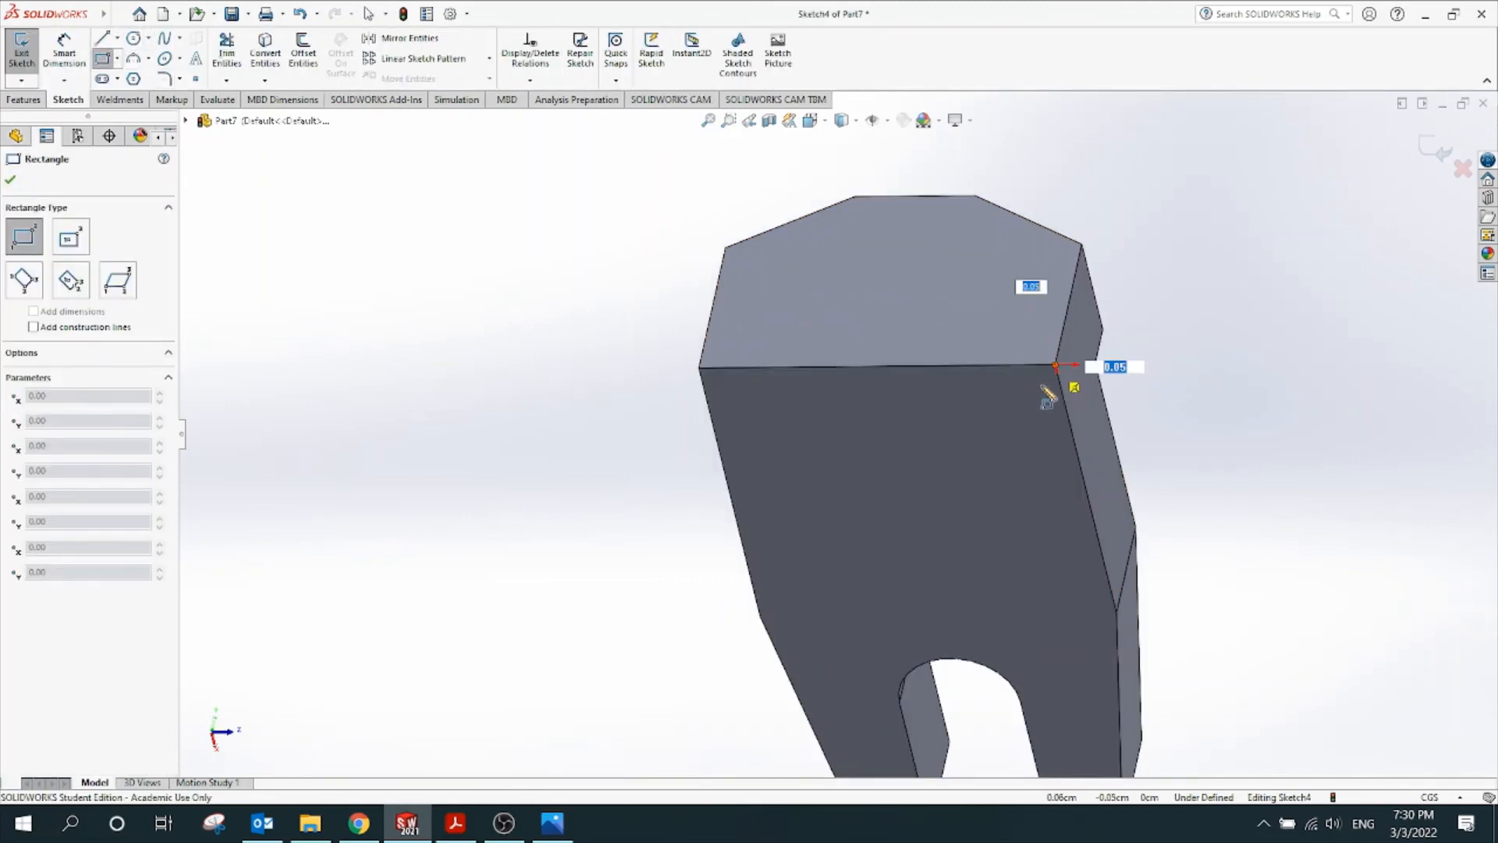
left_click(1002, 410)
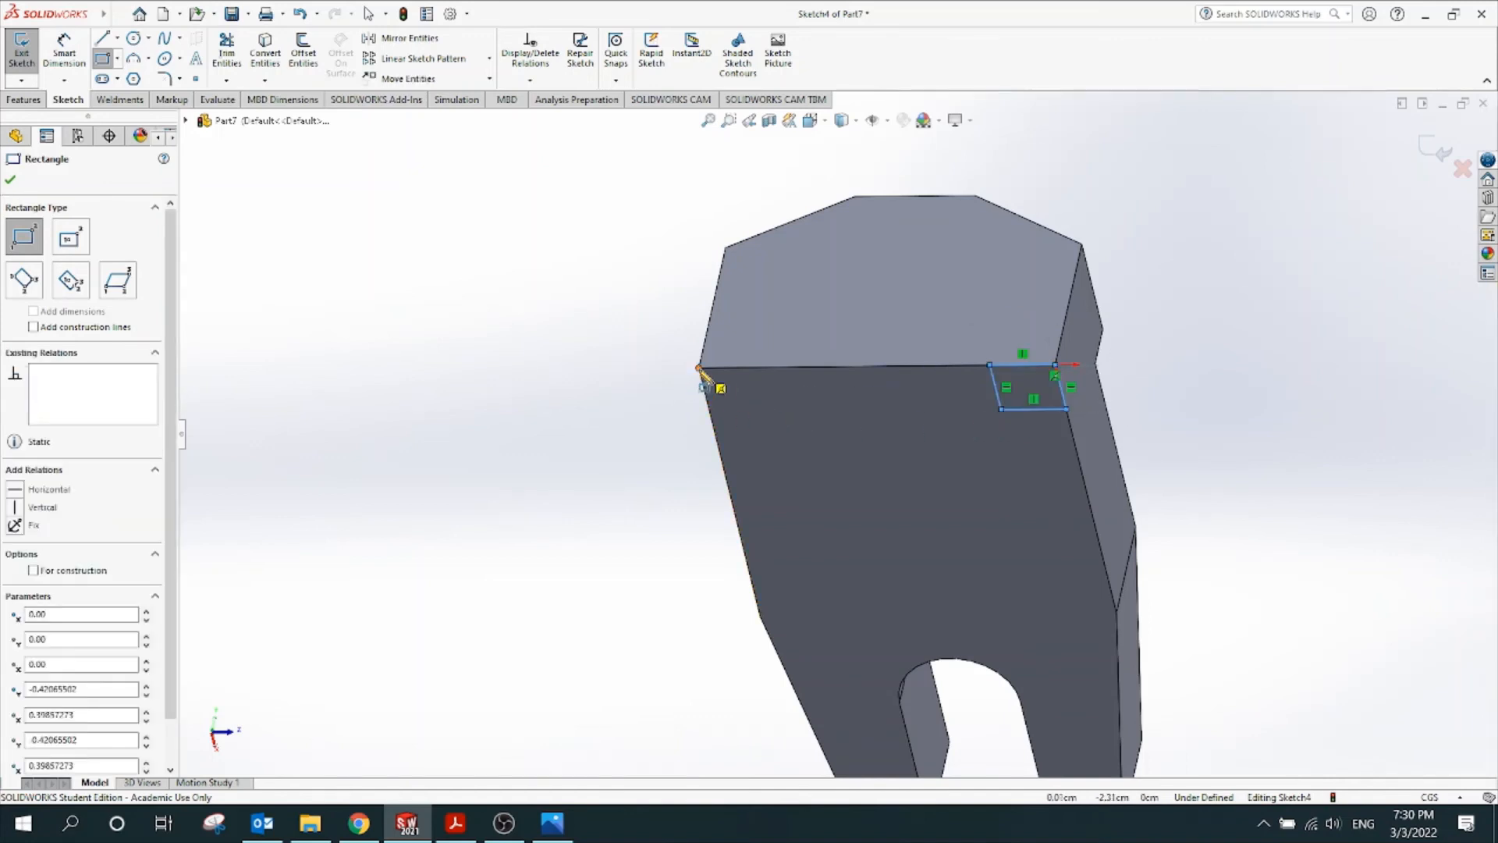
left_click(698, 368)
left_click(763, 411)
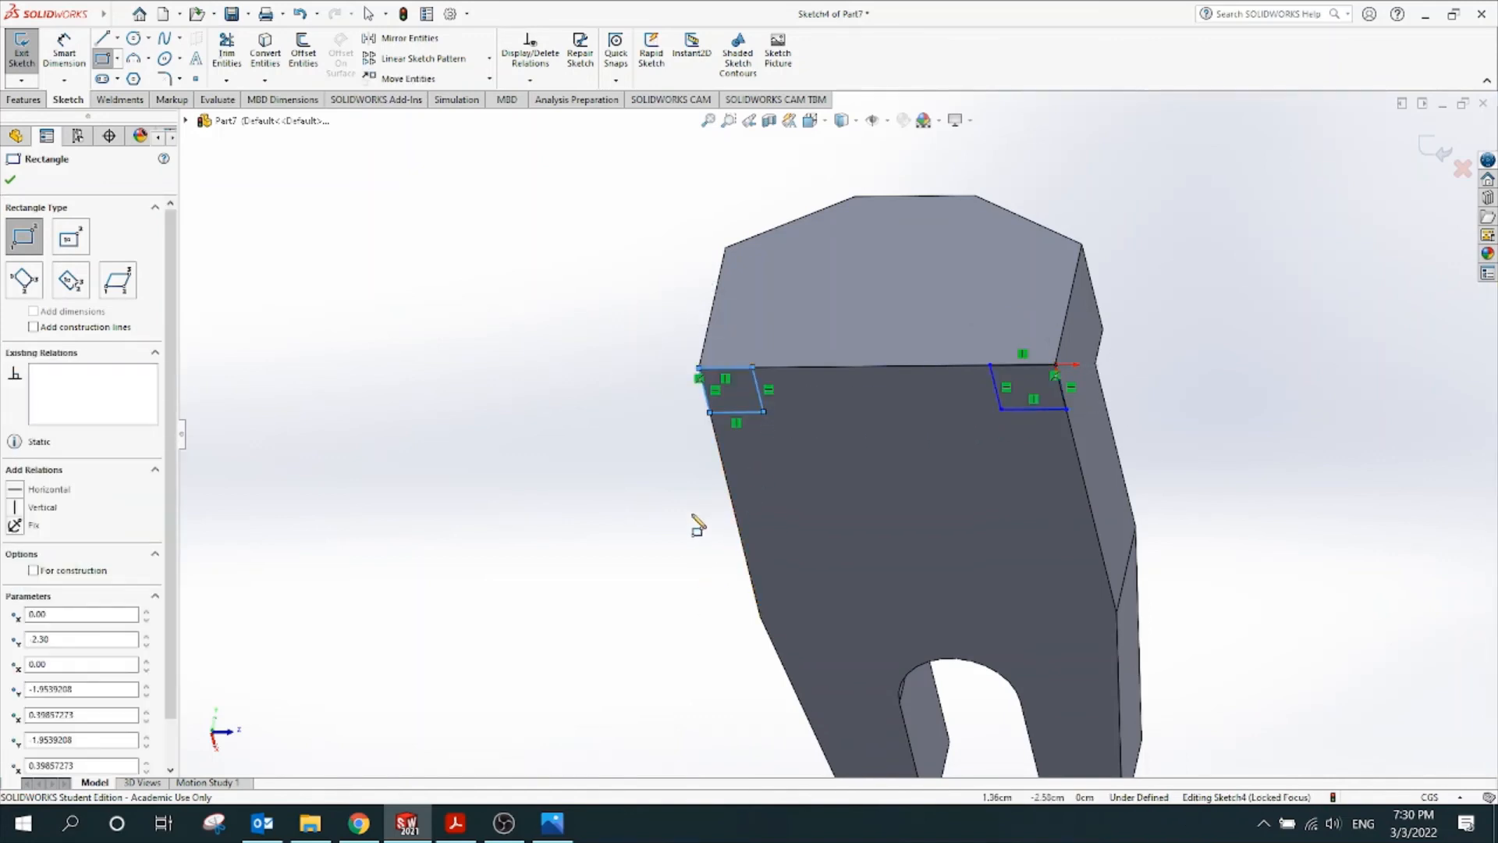
middle_click_drag(679, 502, 638, 508)
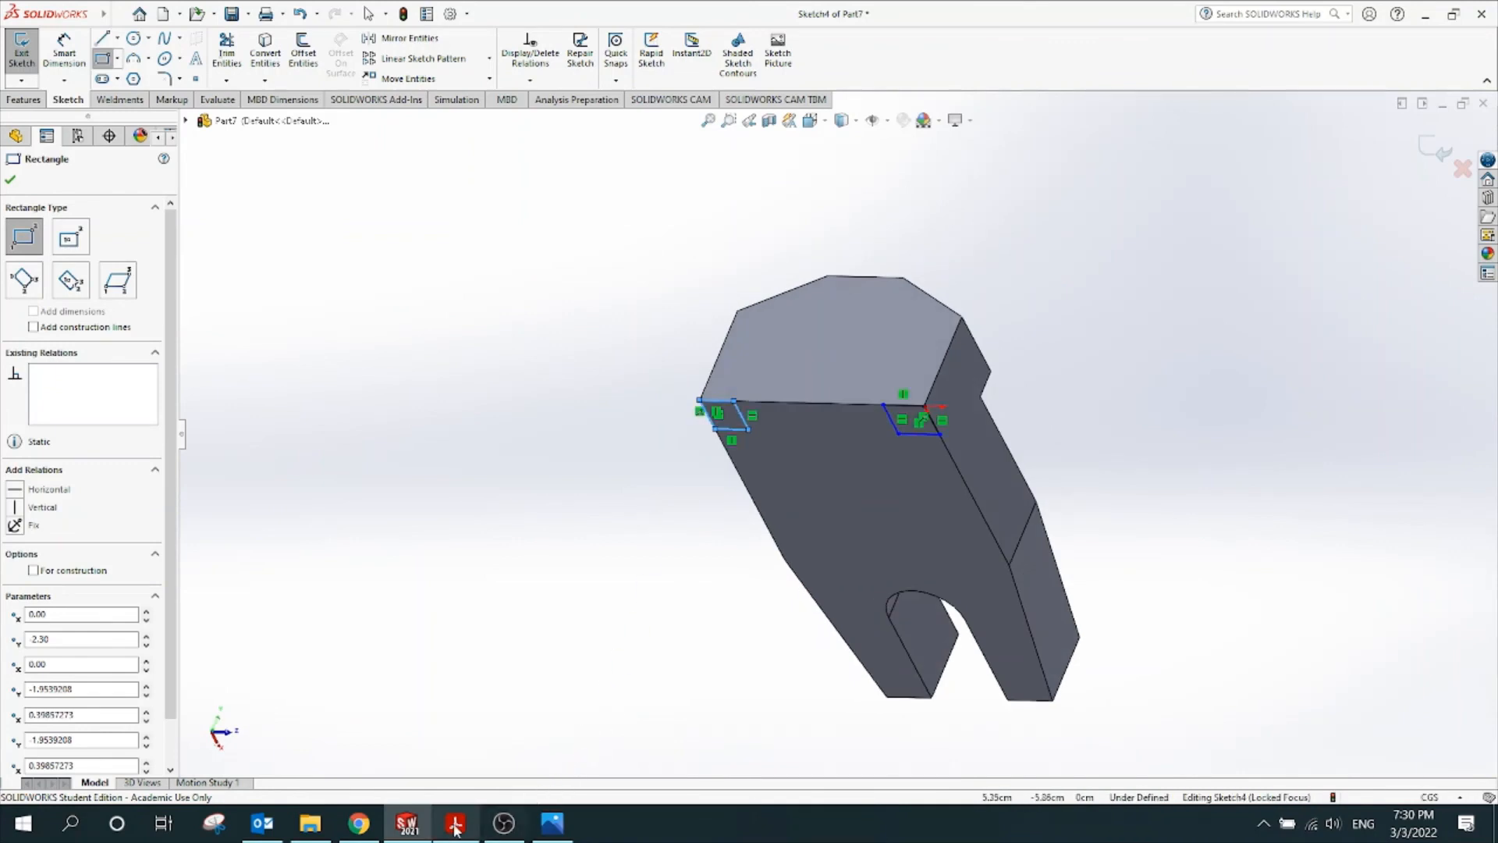
left_click(456, 824)
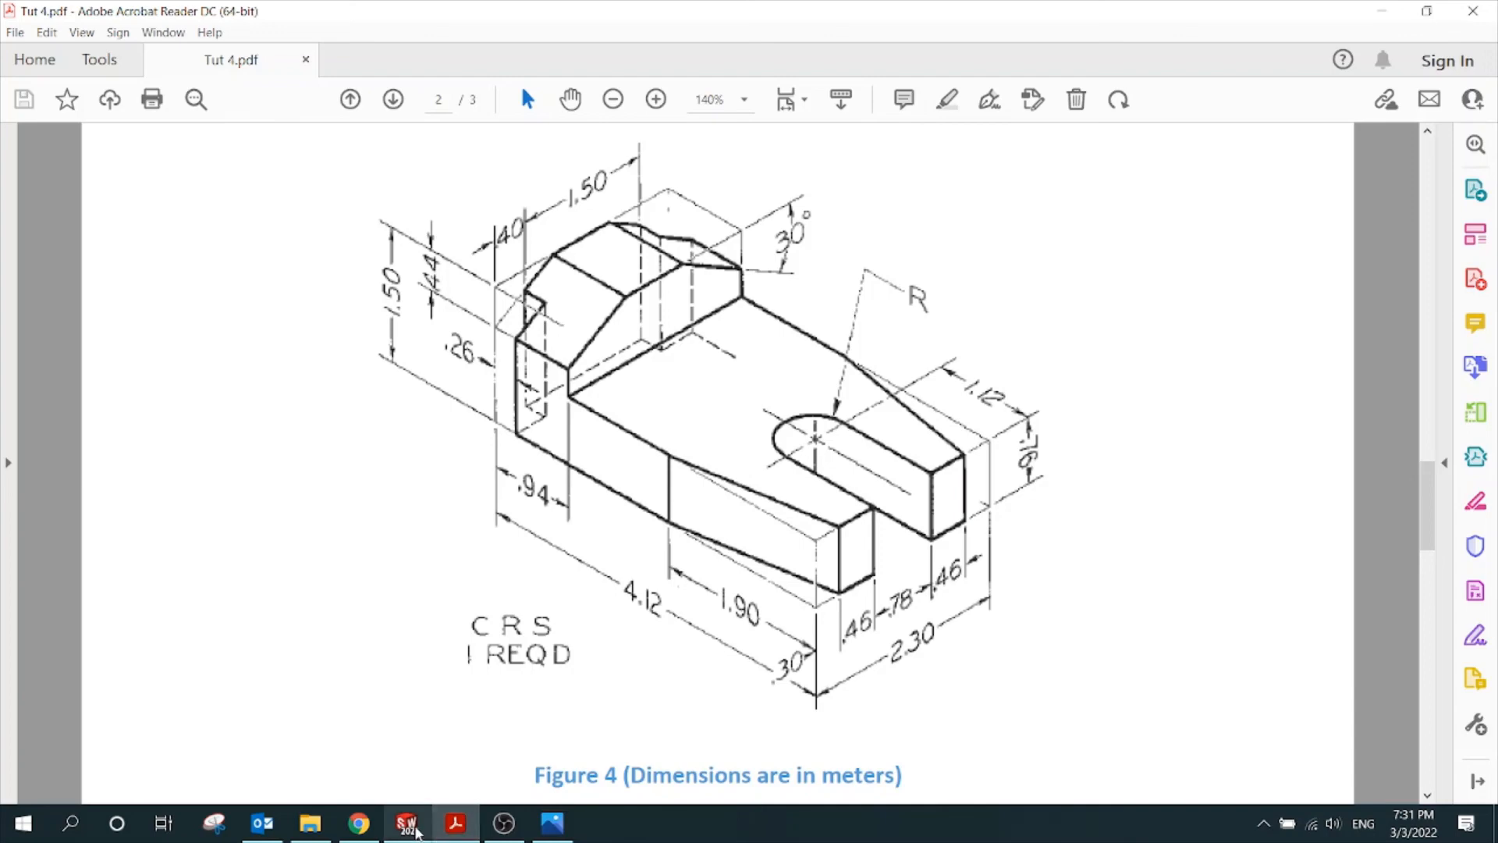
Read the .40 and .26 notch dimensions in Tut 4.pdf, then go back to SOLIDWORKS
left_click(407, 824)
Dimension the right corner rectangle to 0.4 wide by 0.26 deep
left_click(70, 56)
scroll(881, 404, "down", 4)
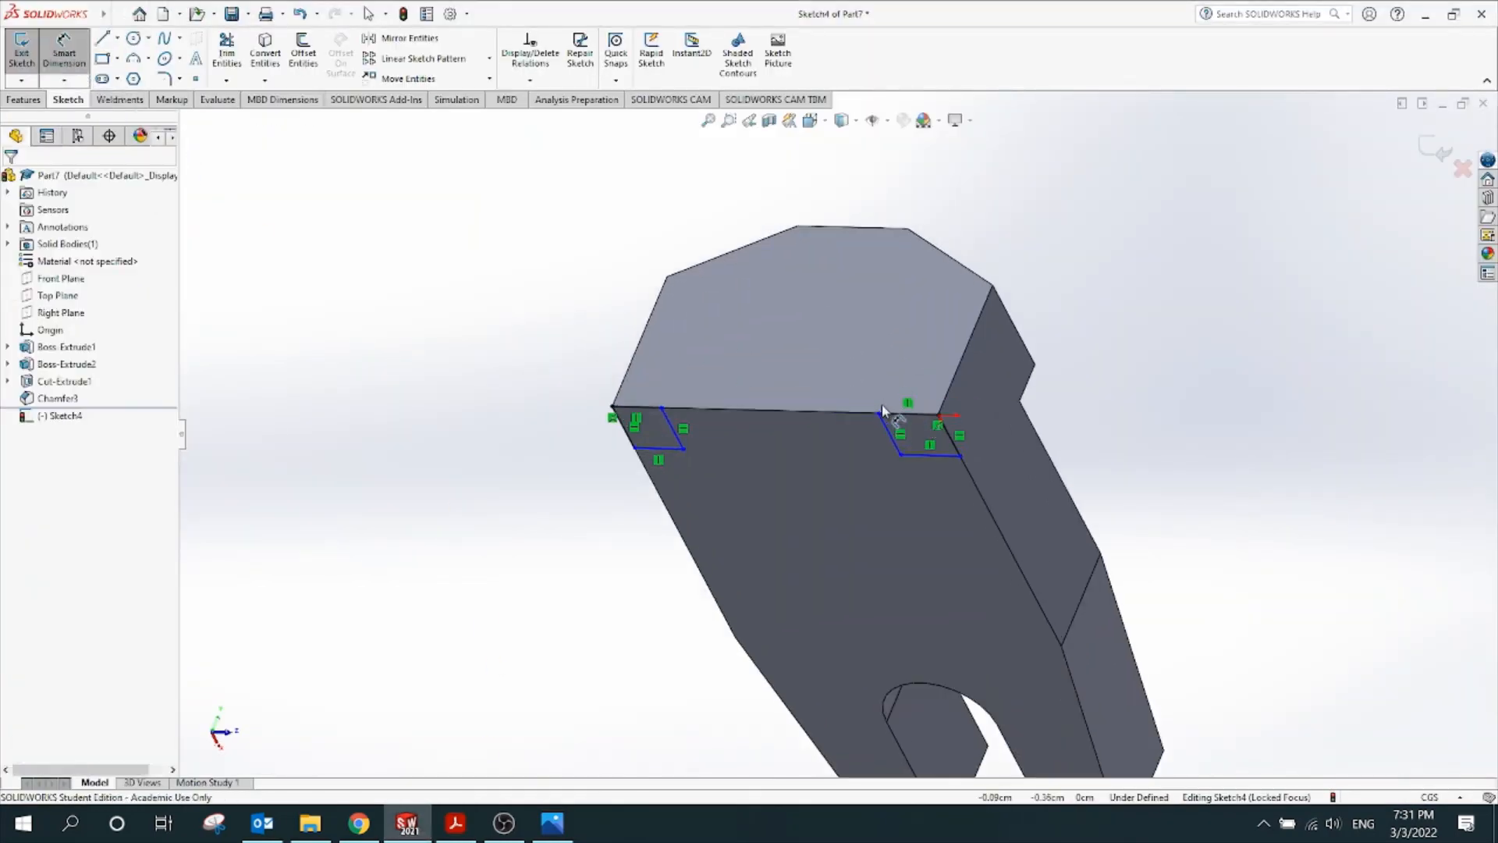
left_click(936, 473)
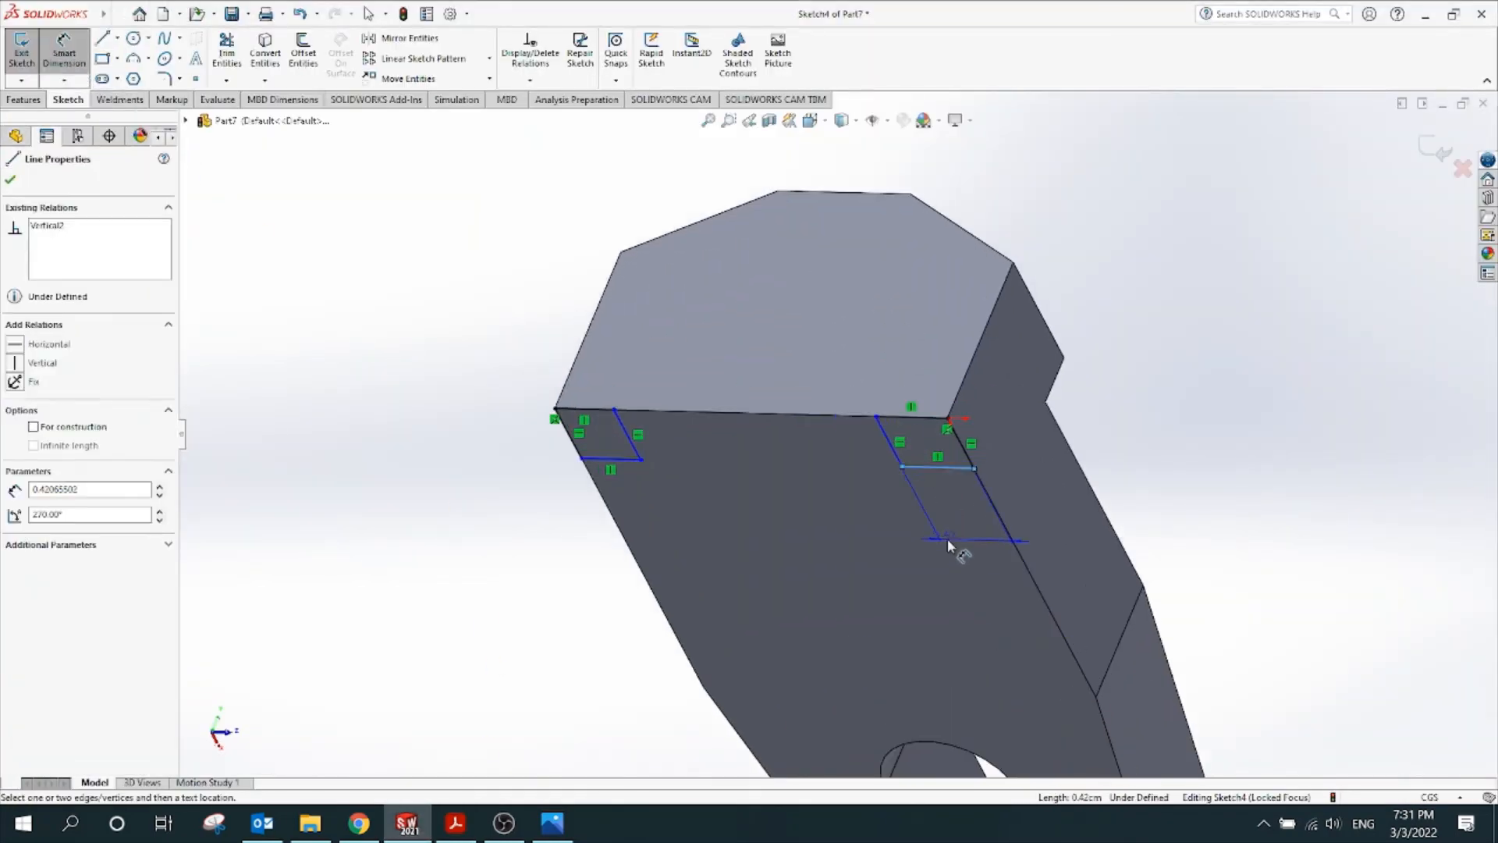
left_click(948, 539)
type("0.4")
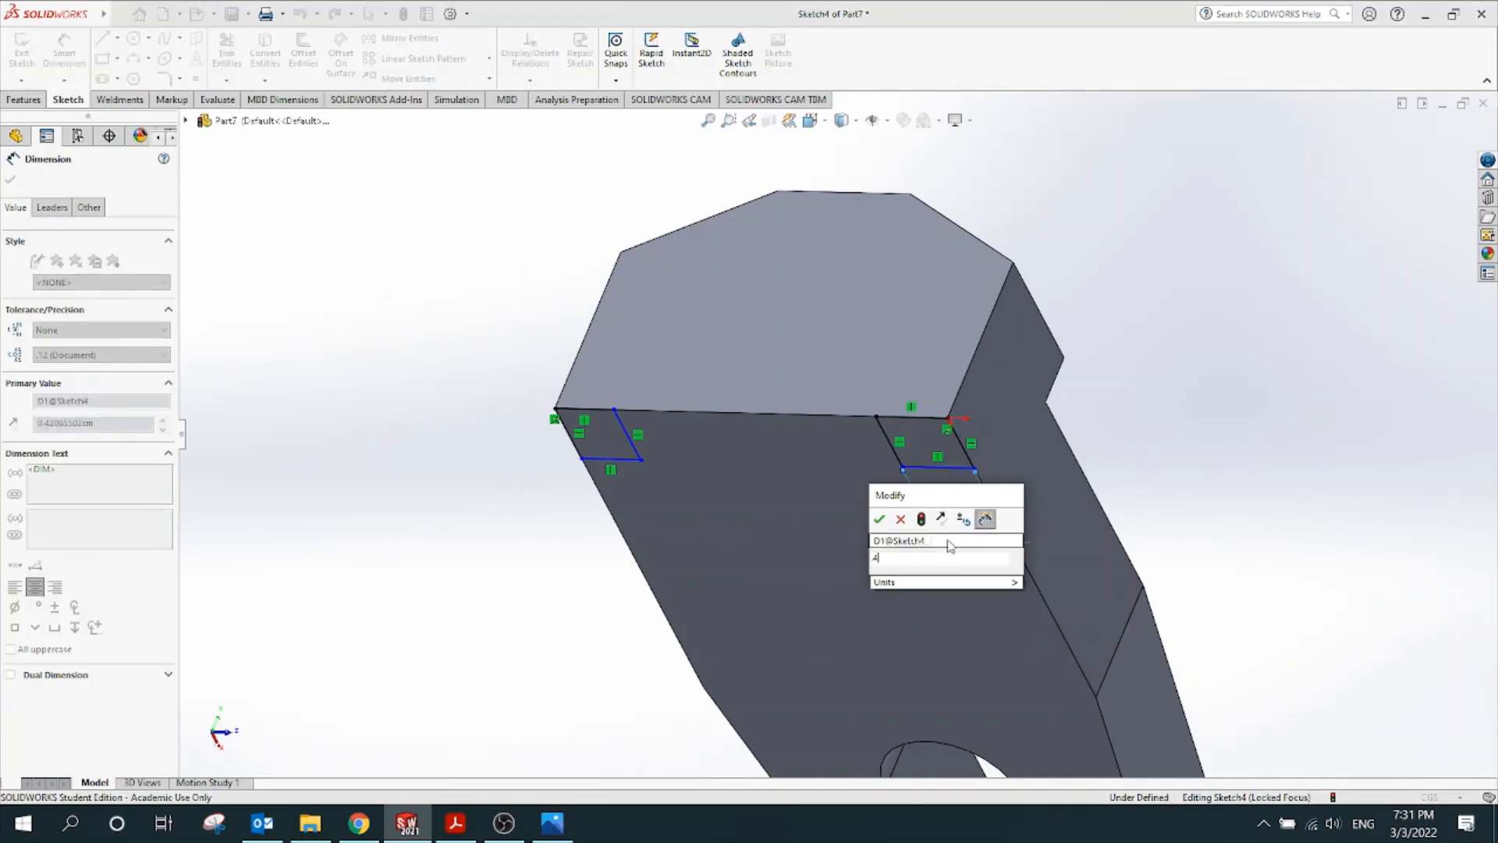
key("Return")
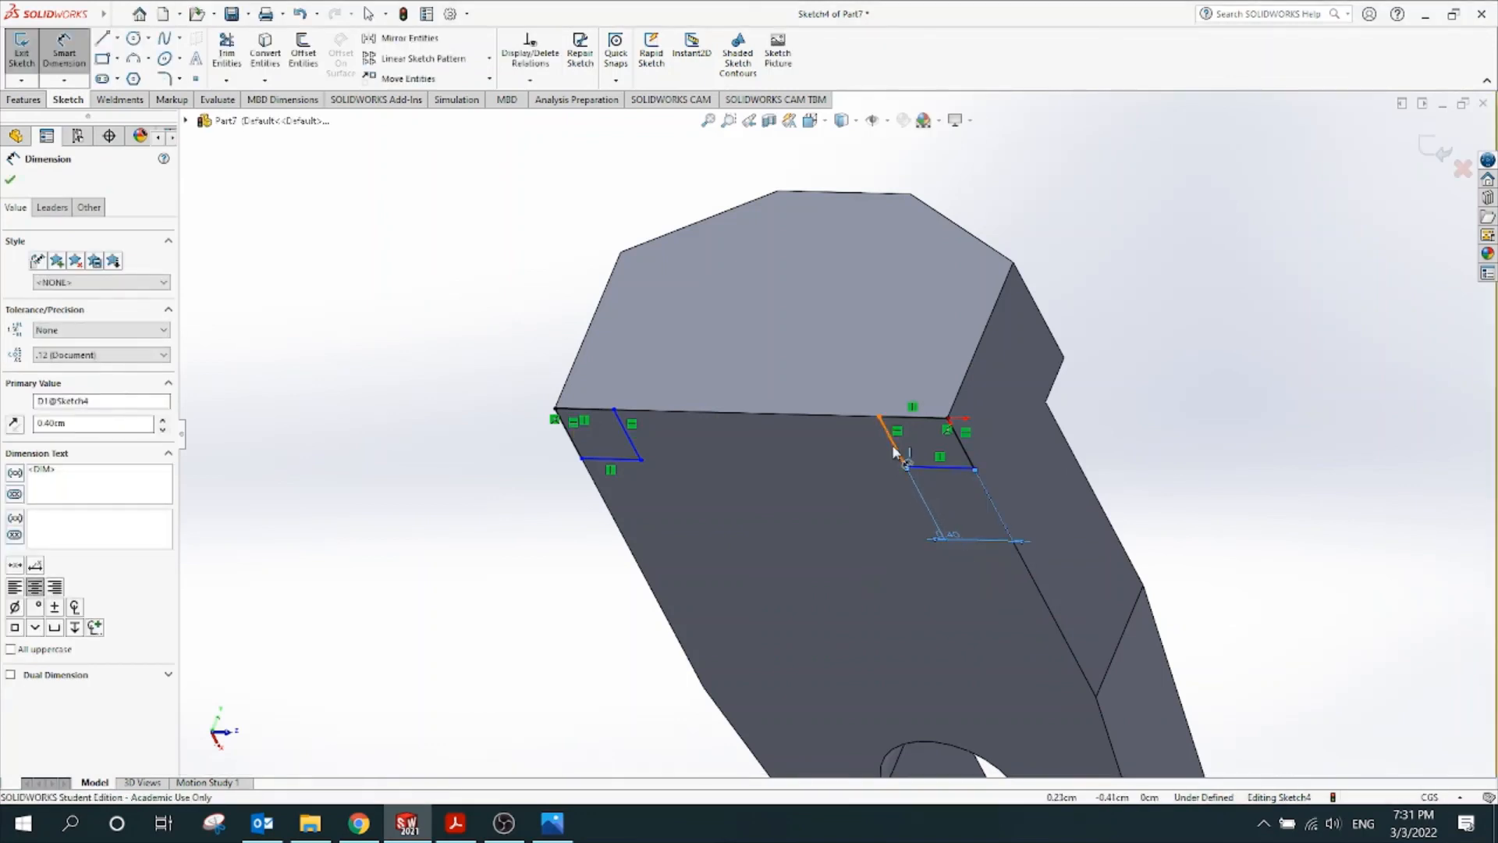
left_click(894, 445)
left_click(842, 457)
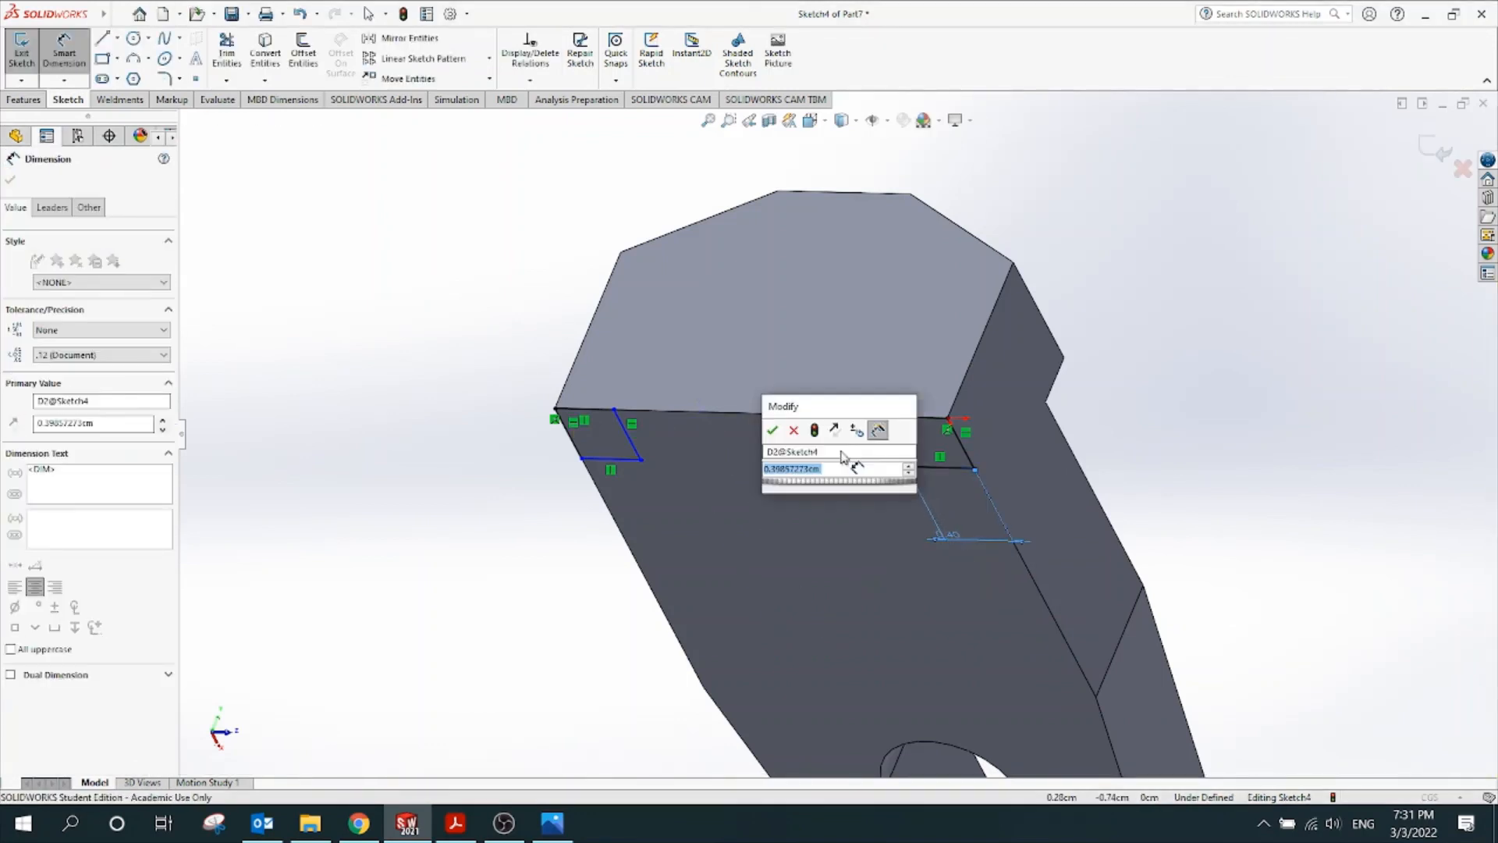
type("0.26")
key("Return")
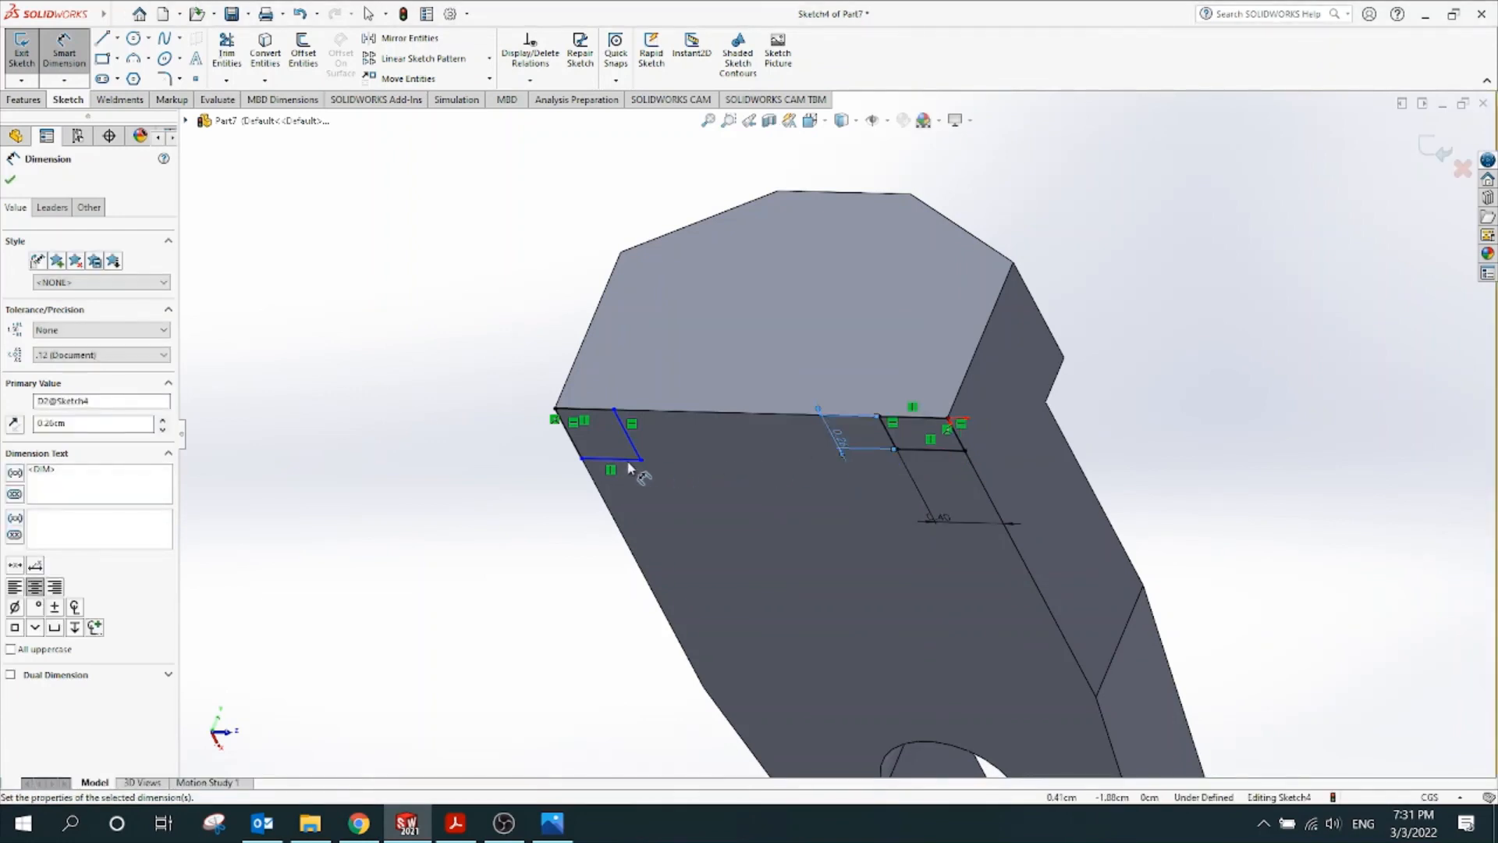
Dimension the left corner rectangle to 0.4 wide by 0.26 deep
left_click(620, 460)
left_click(644, 524)
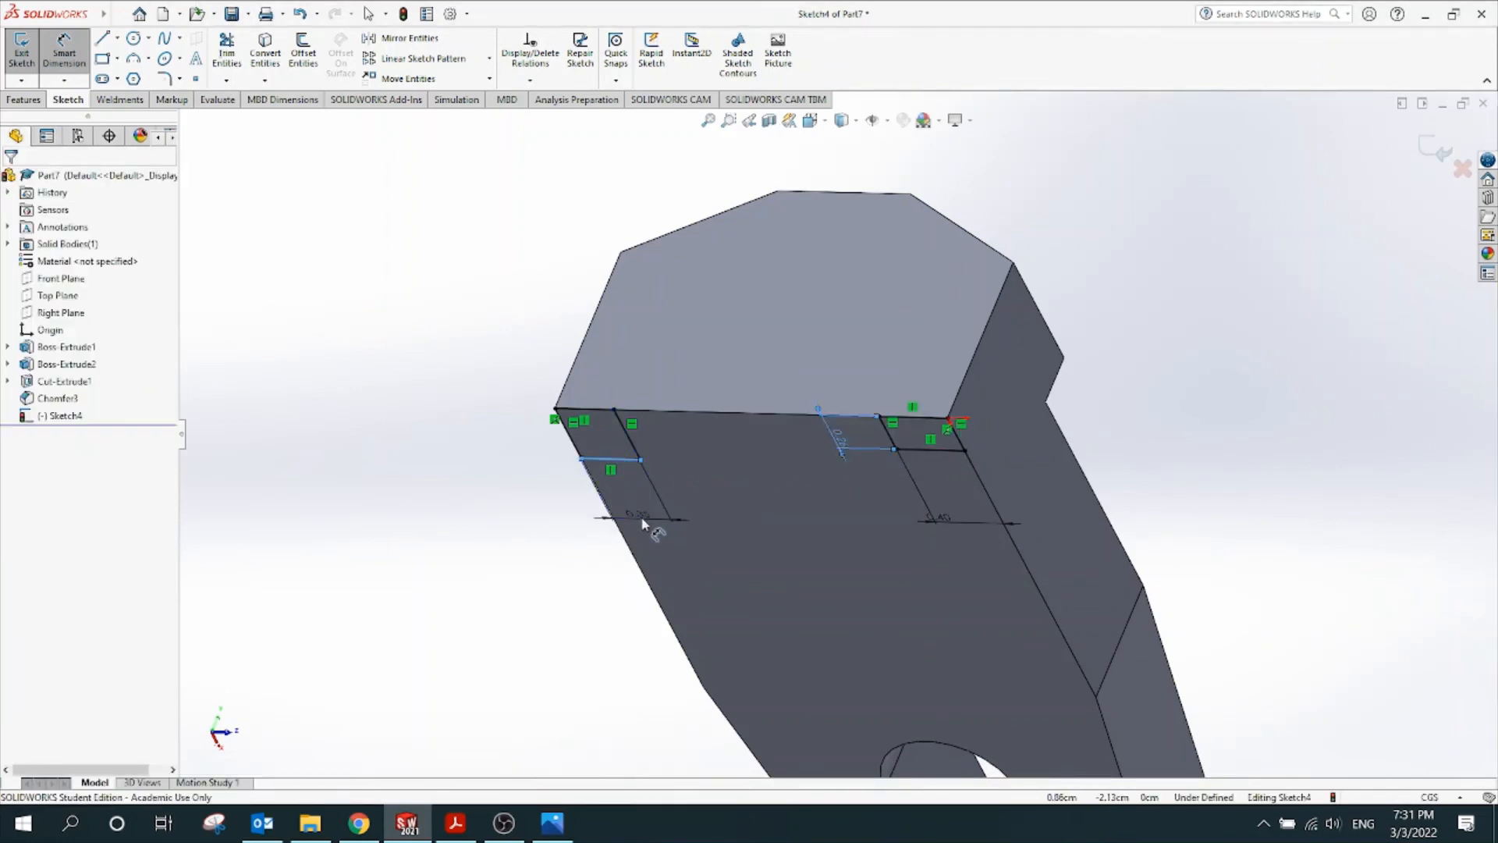
type("0.4")
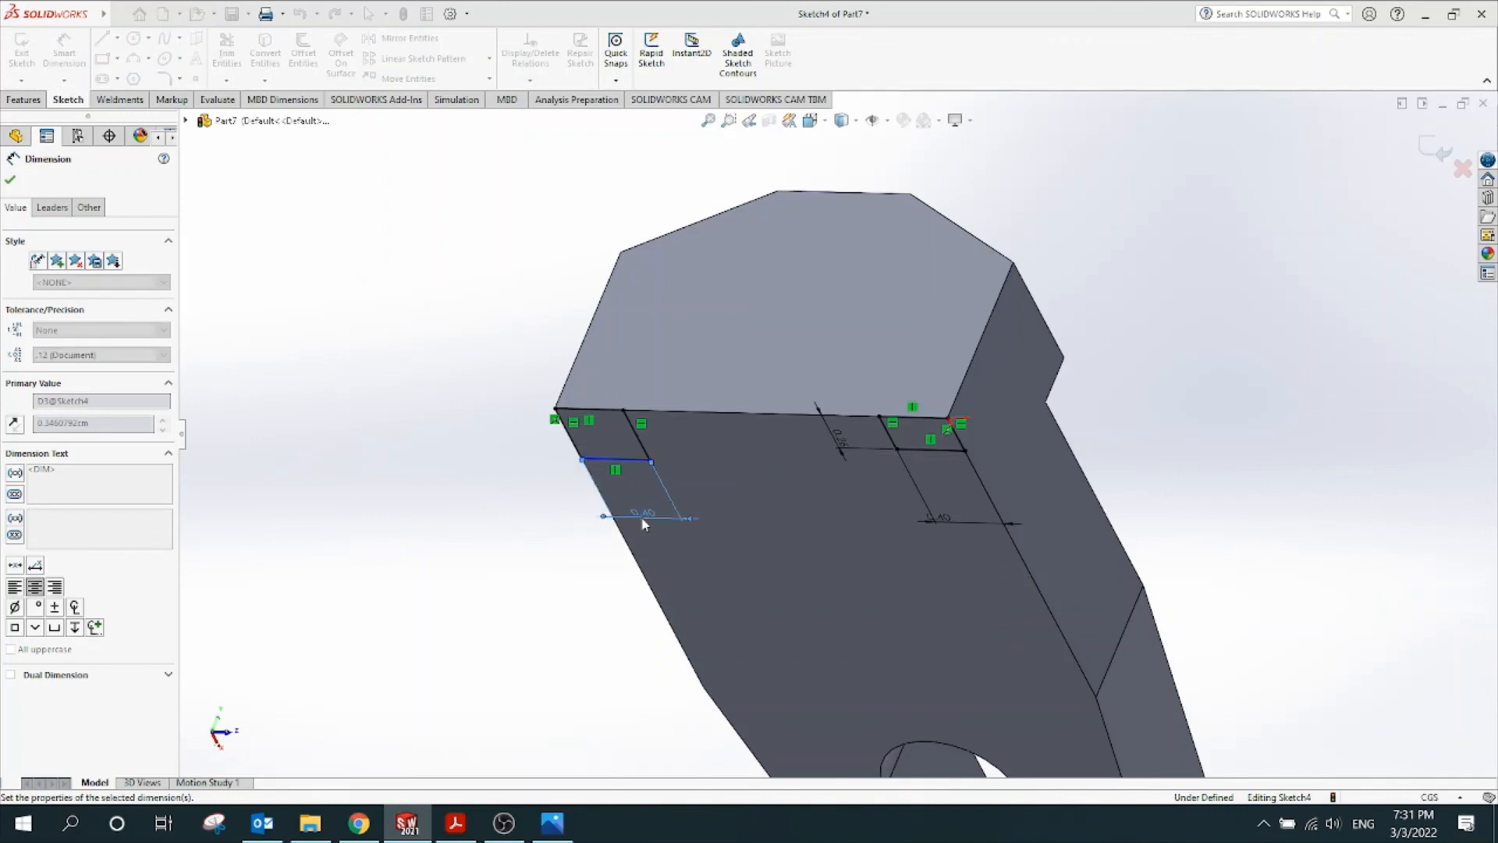
key("Return")
left_click(685, 448)
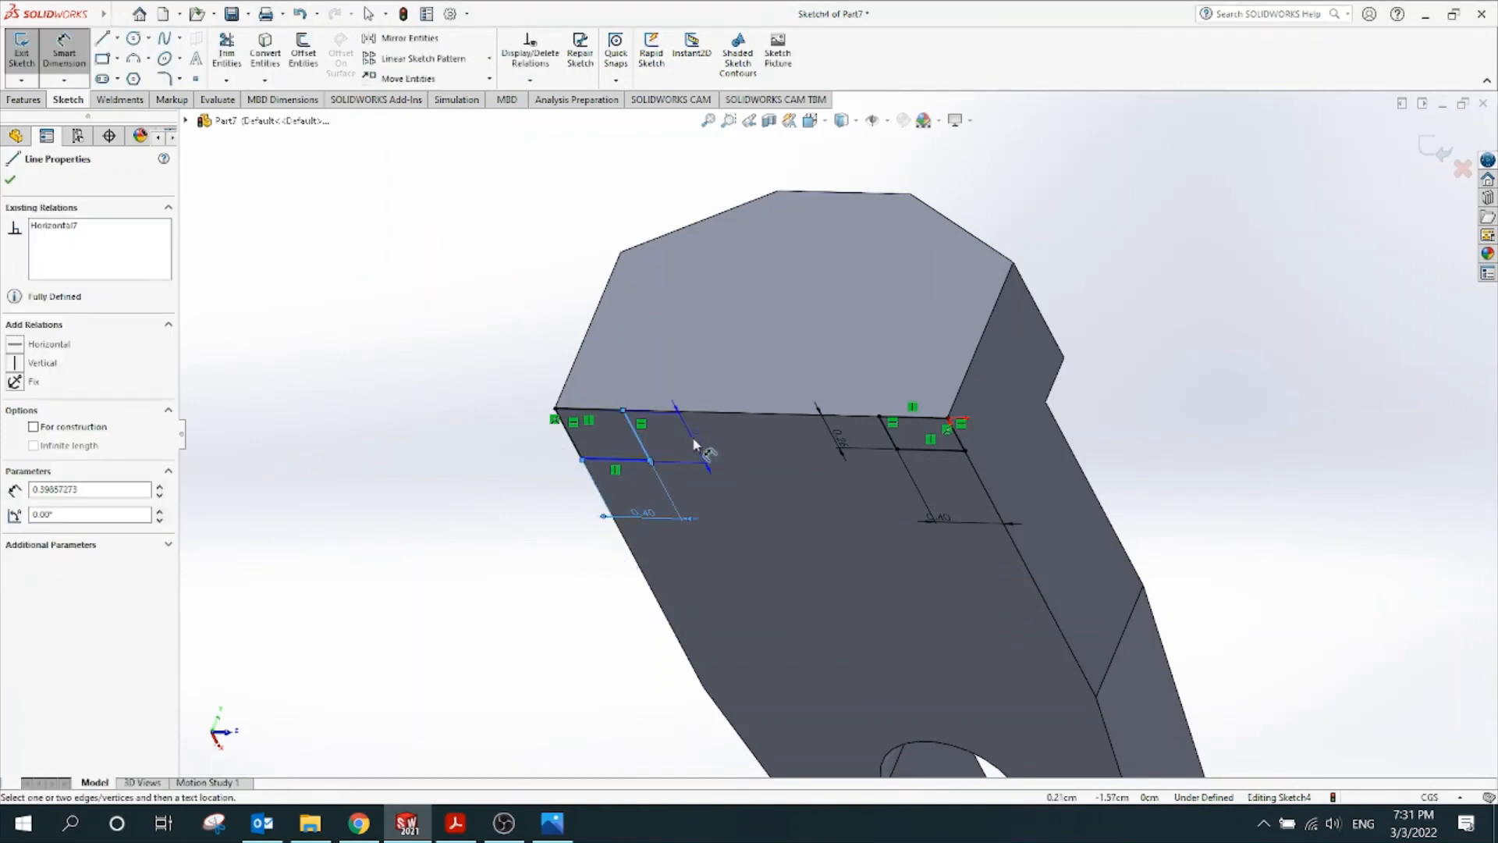
left_click(701, 440)
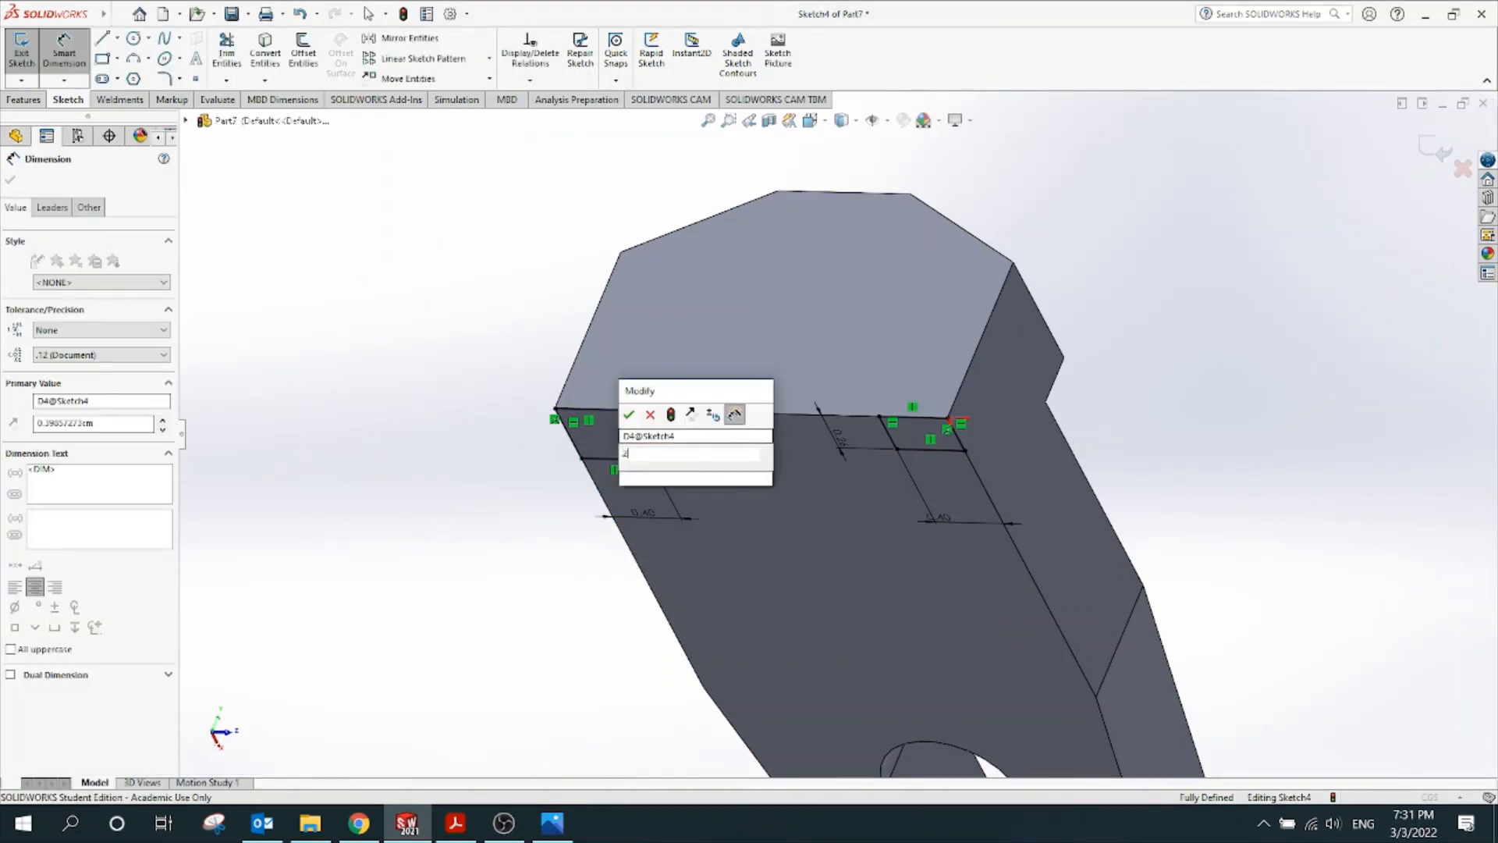
type("0.26")
key("Return")
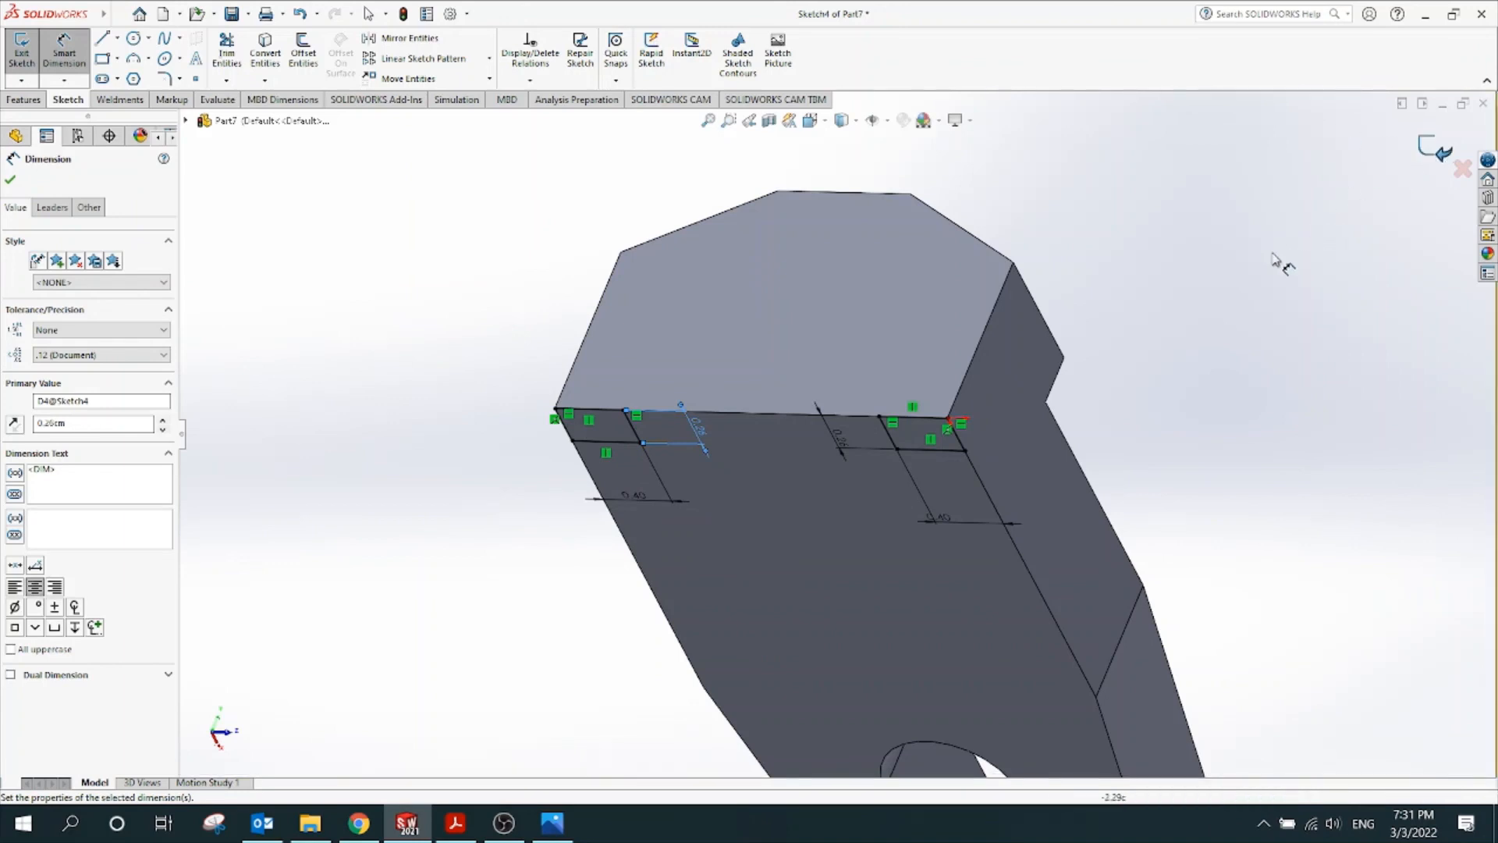
key("Escape")
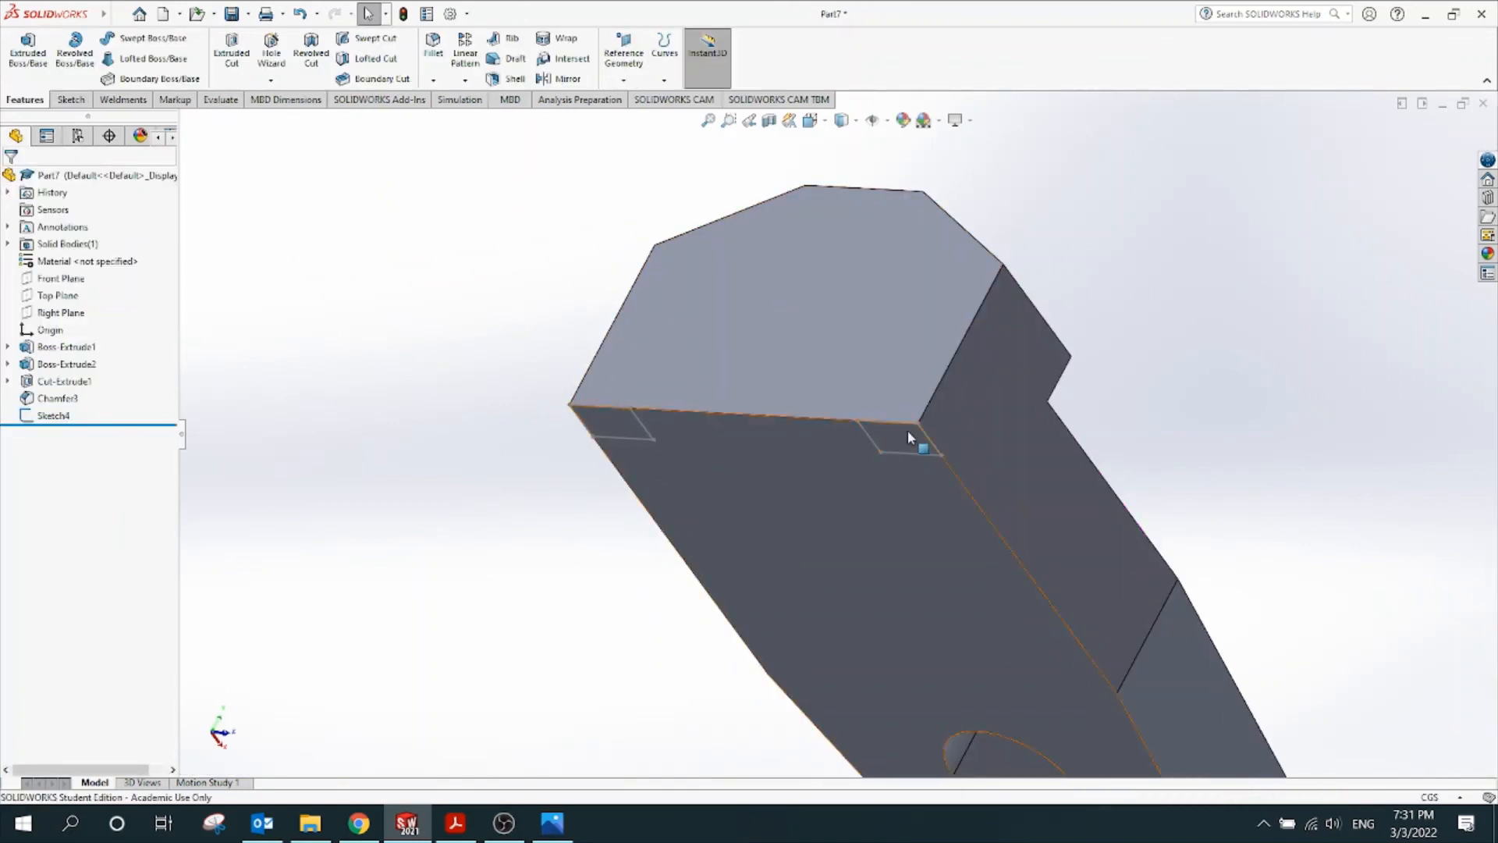
middle_click_drag(697, 497, 771, 288)
scroll(1015, 240, "down", 1)
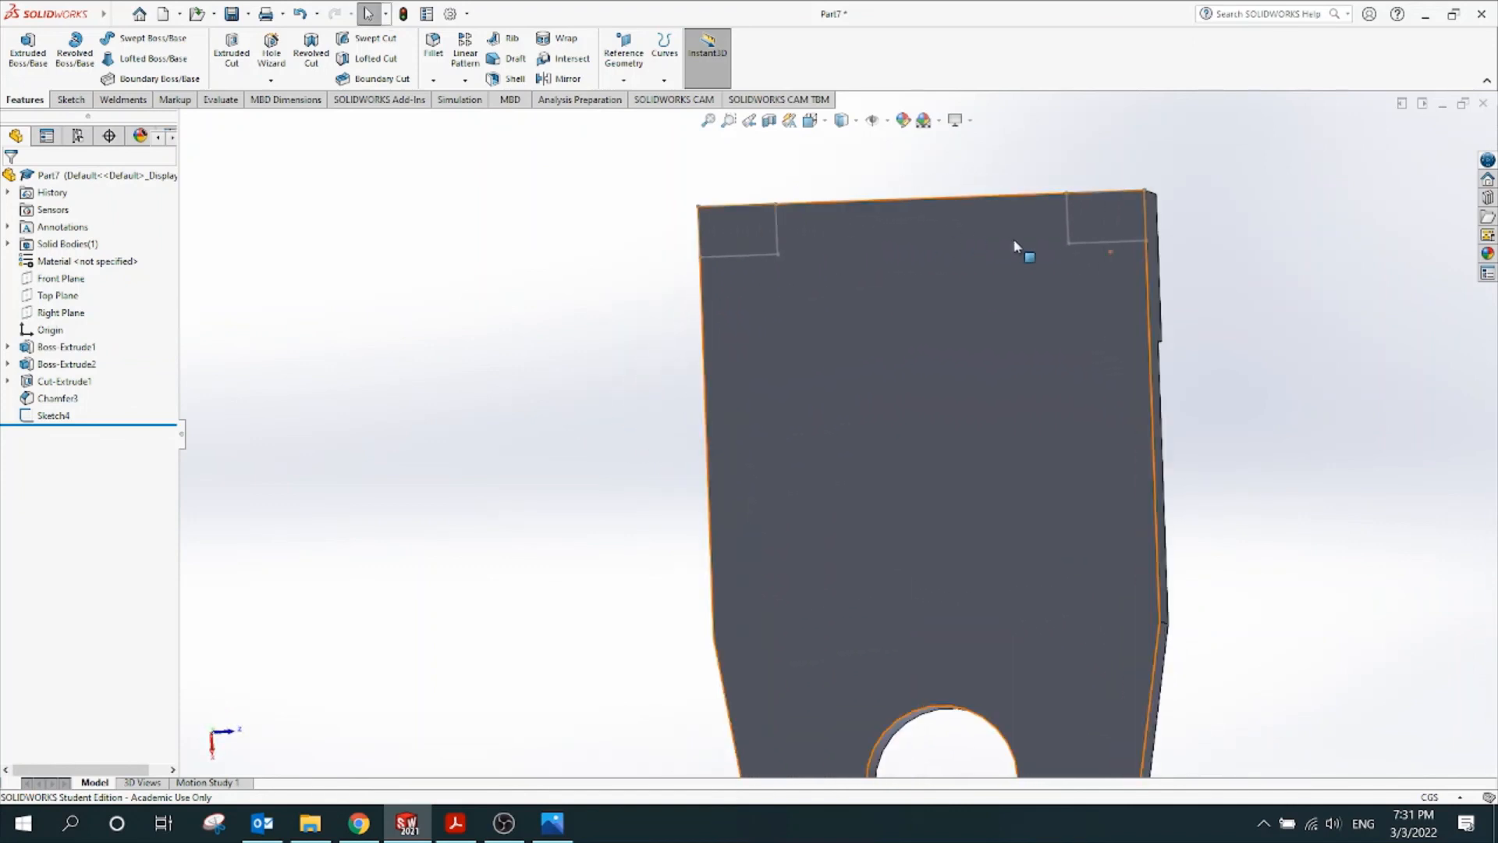
scroll(993, 255, "up", 4)
middle_click_drag(1081, 282, 908, 428)
scroll(909, 392, "down", 2)
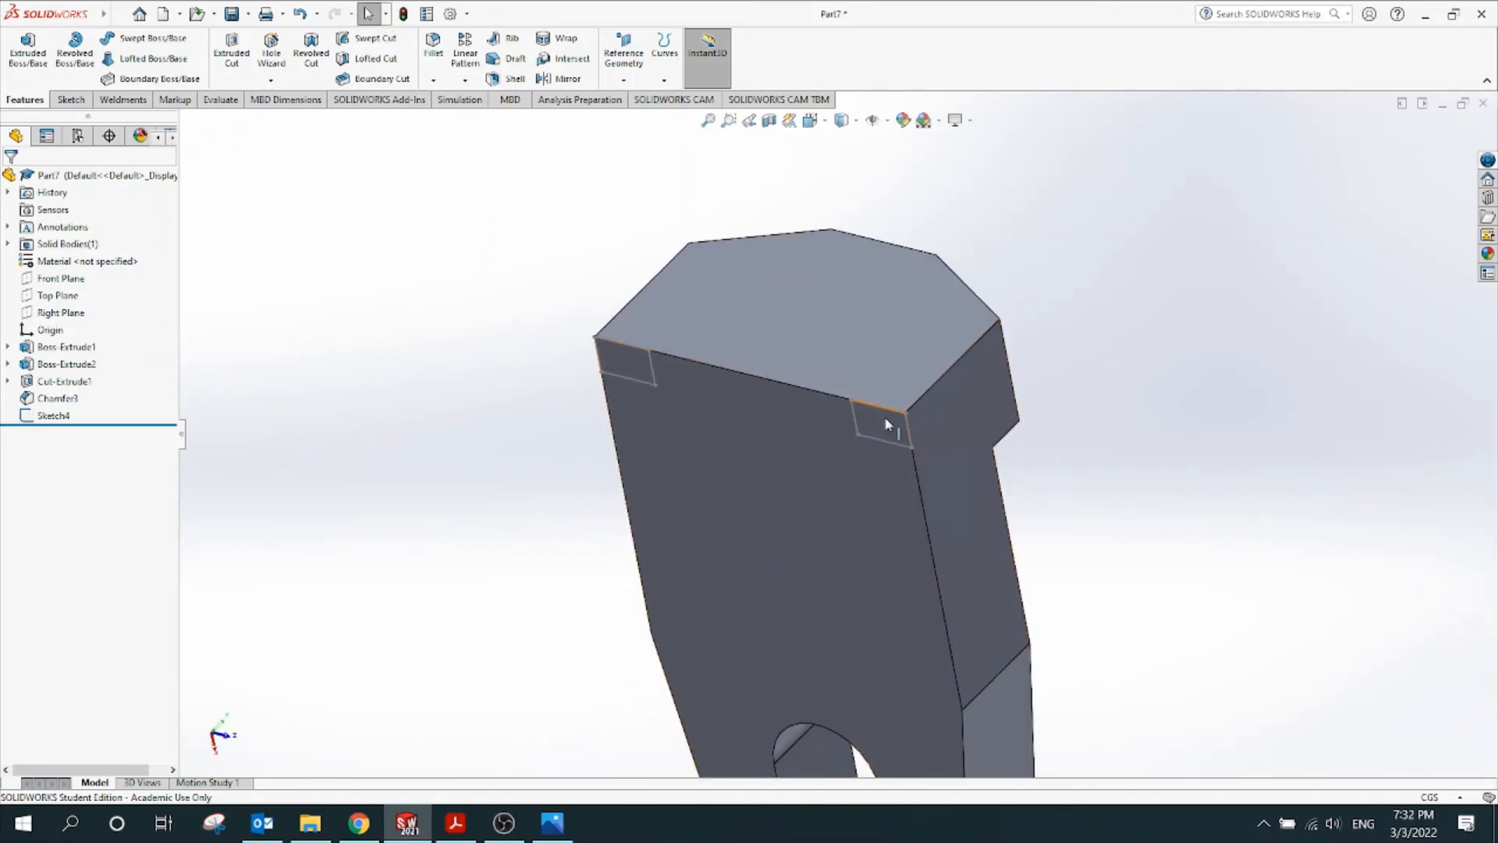
middle_click_drag(1118, 317, 1101, 343)
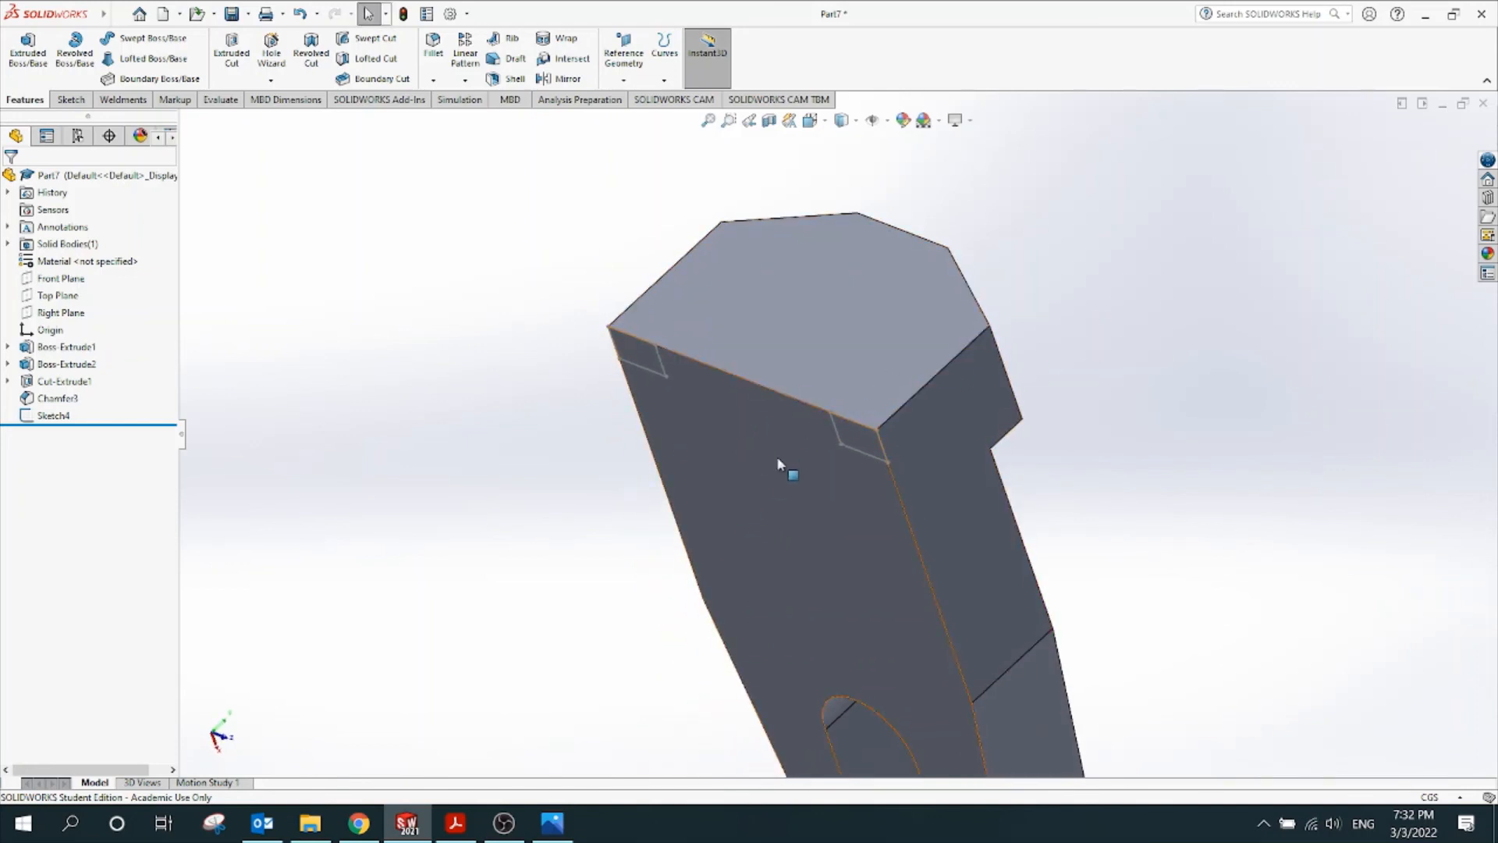
middle_click_drag(780, 460, 1117, 289)
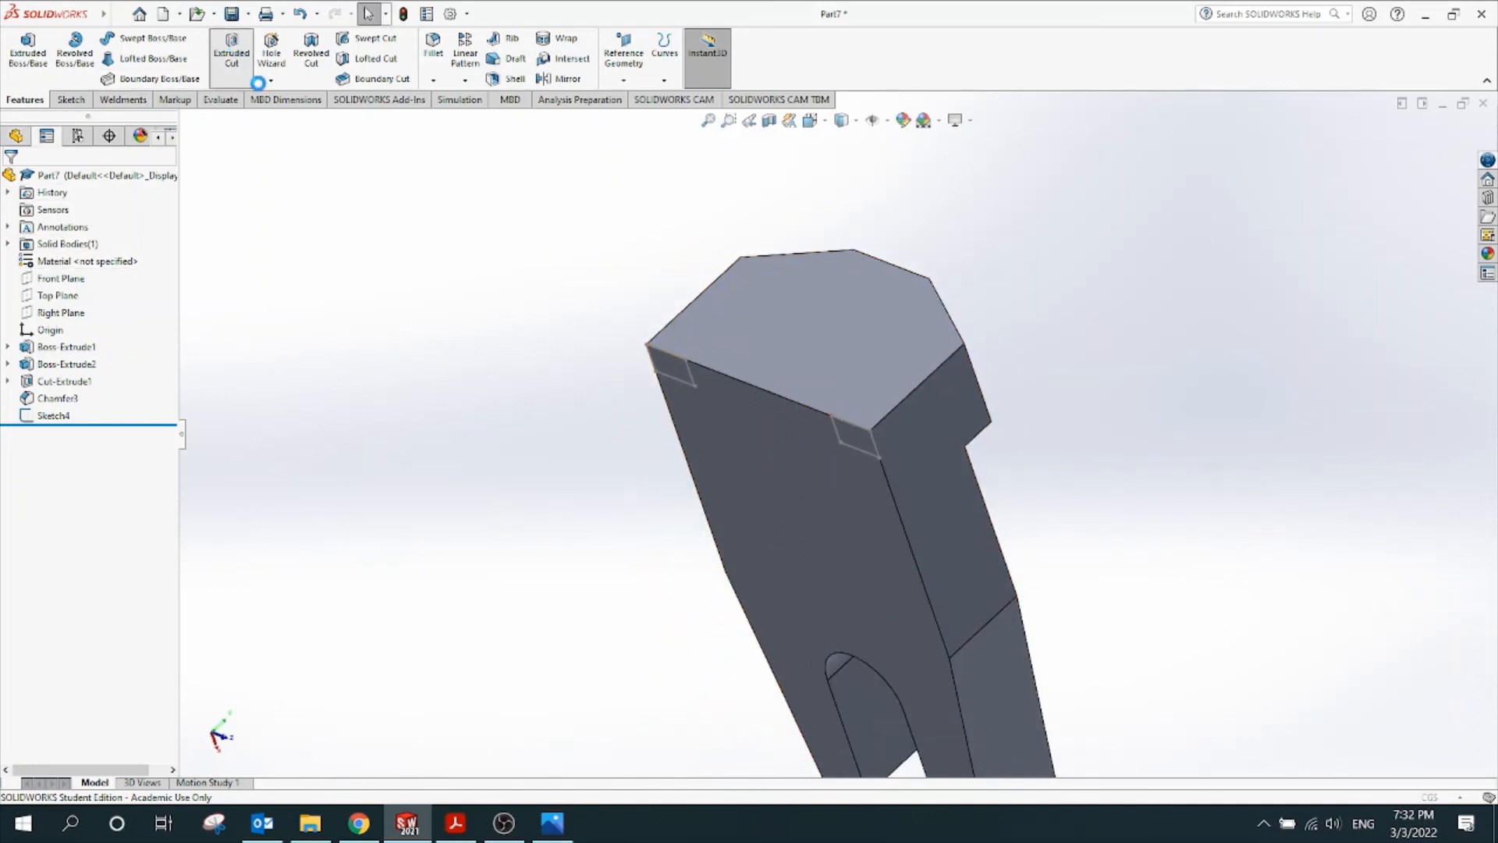
Extrude-cut both Sketch4 rectangles 2.26 cm along the edge, creating Cut-Extrude2
left_click(244, 61)
scroll(905, 428, "down", 4)
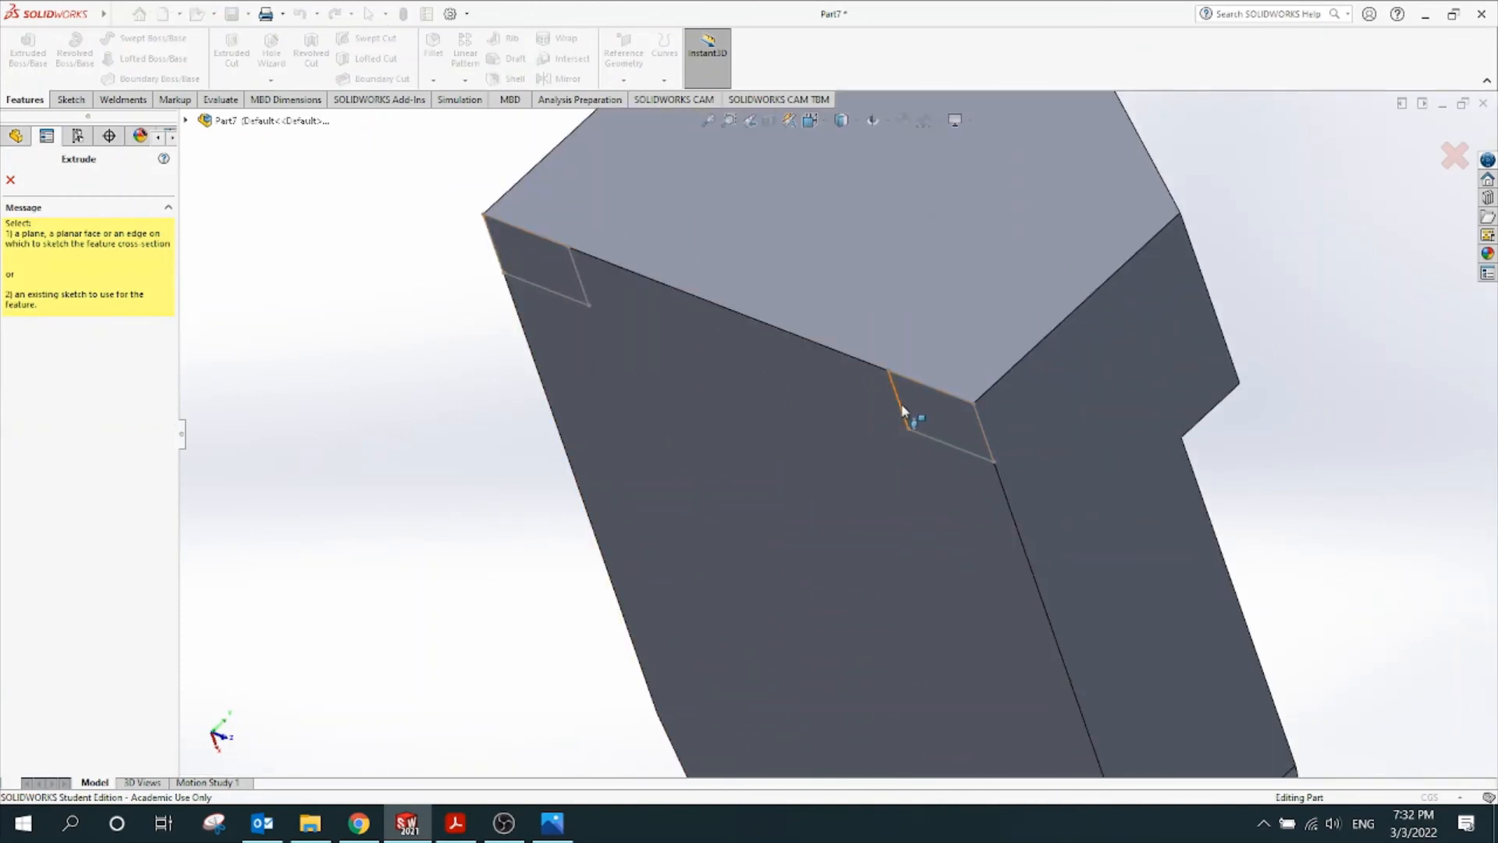
key("Escape")
left_click(900, 404)
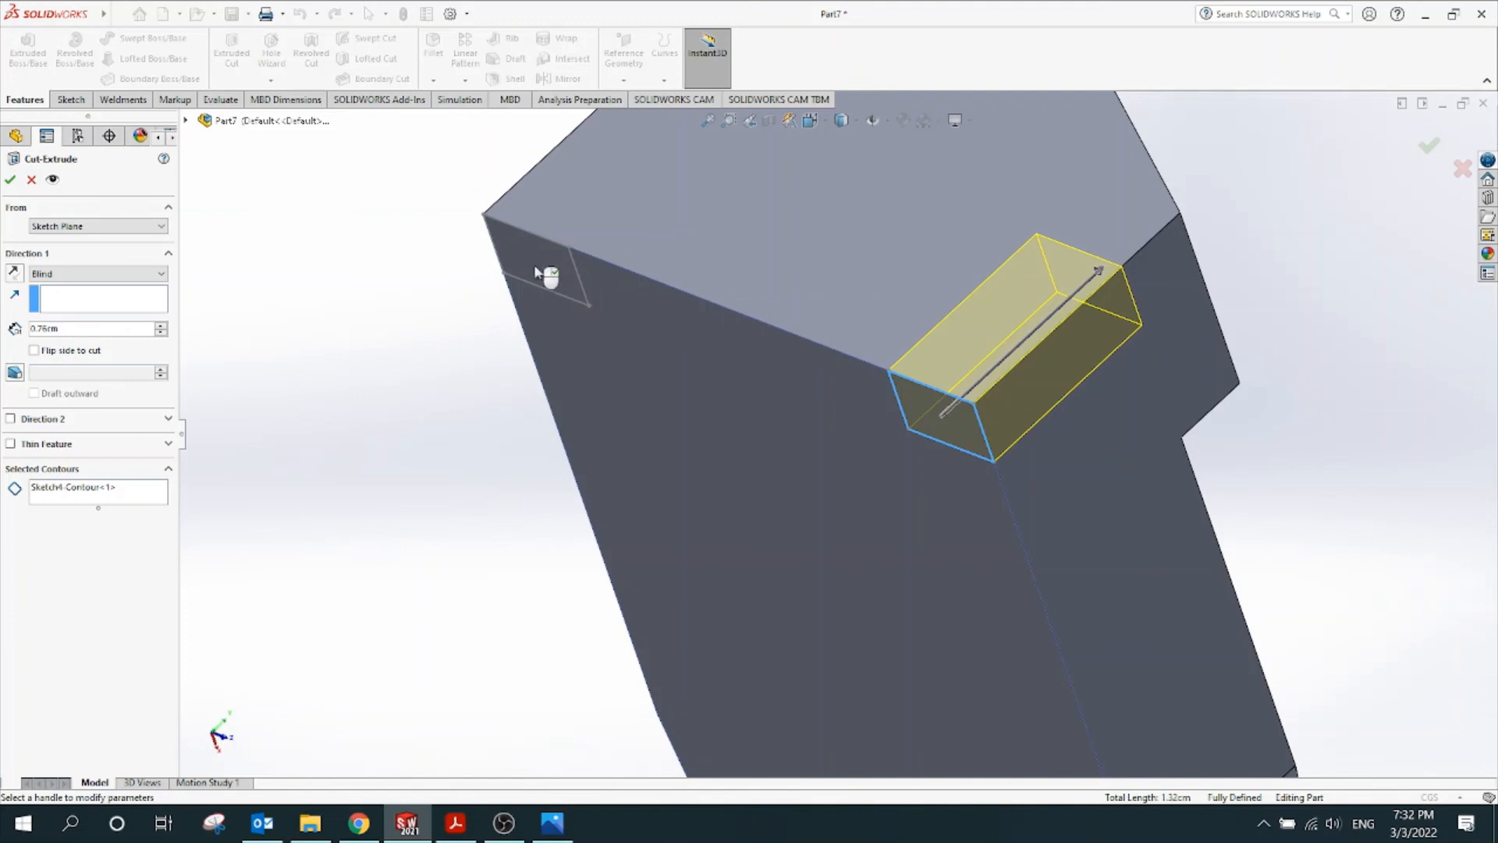
left_click(82, 489)
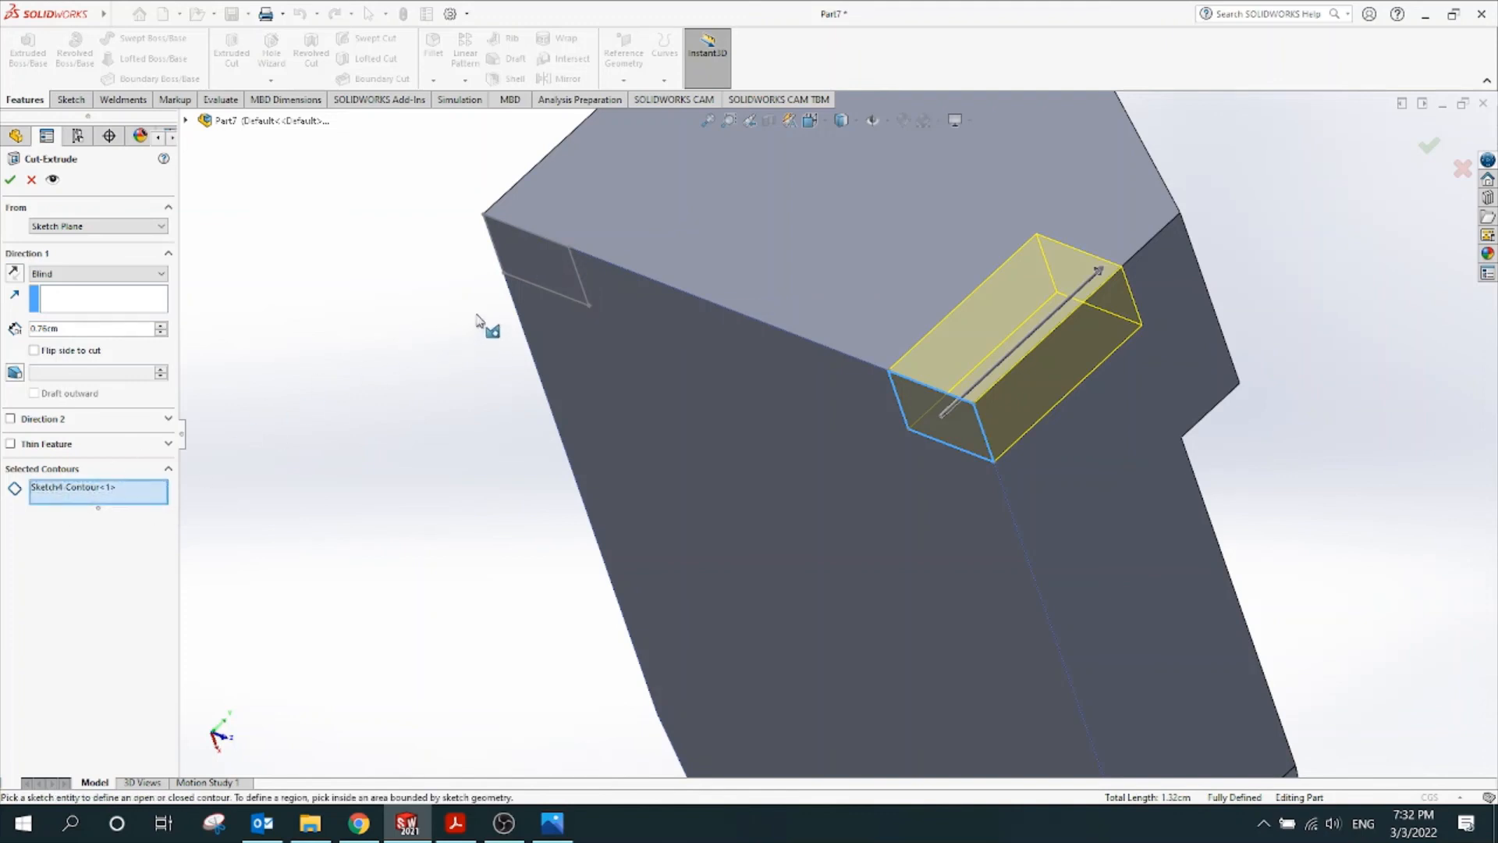
left_click(531, 275)
mouse_move(428, 442)
middle_mouse_down()
mouse_move(535, 481)
mouse_move(473, 582)
middle_mouse_up()
left_click(784, 405)
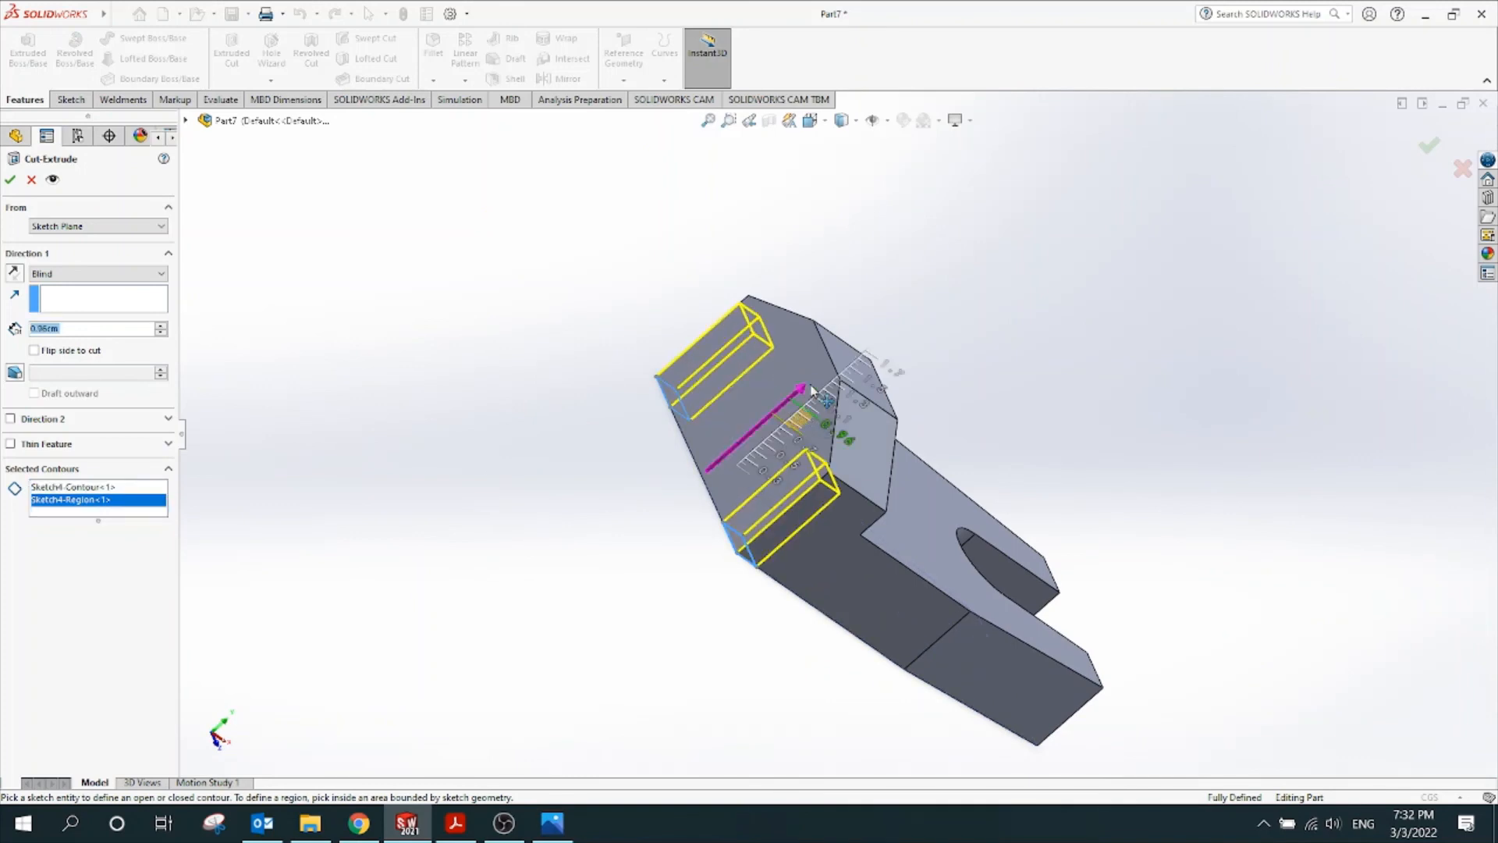
middle_click_drag(1072, 405, 922, 311)
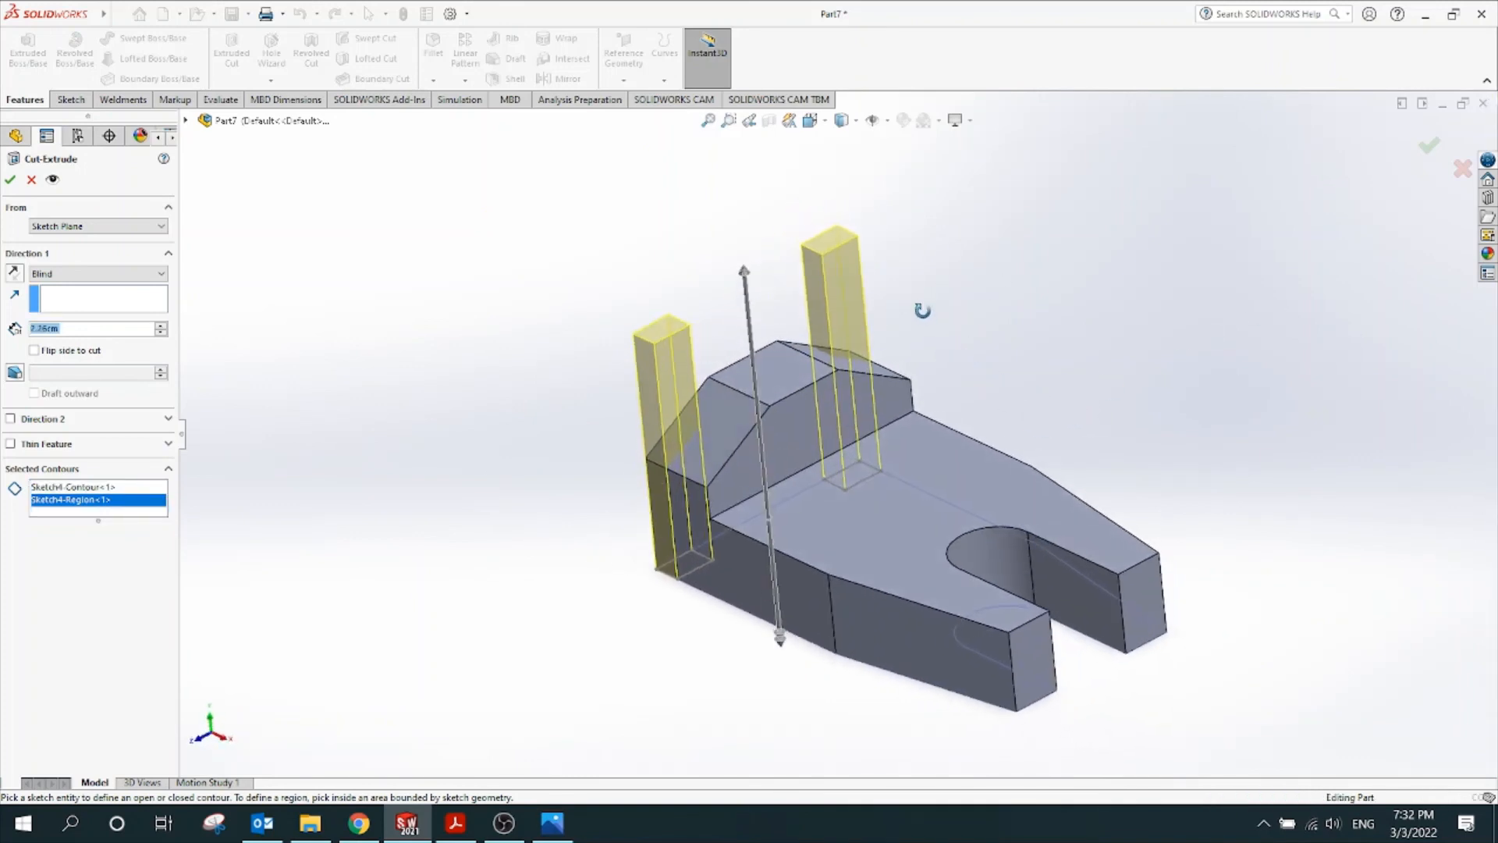
left_click(1424, 148)
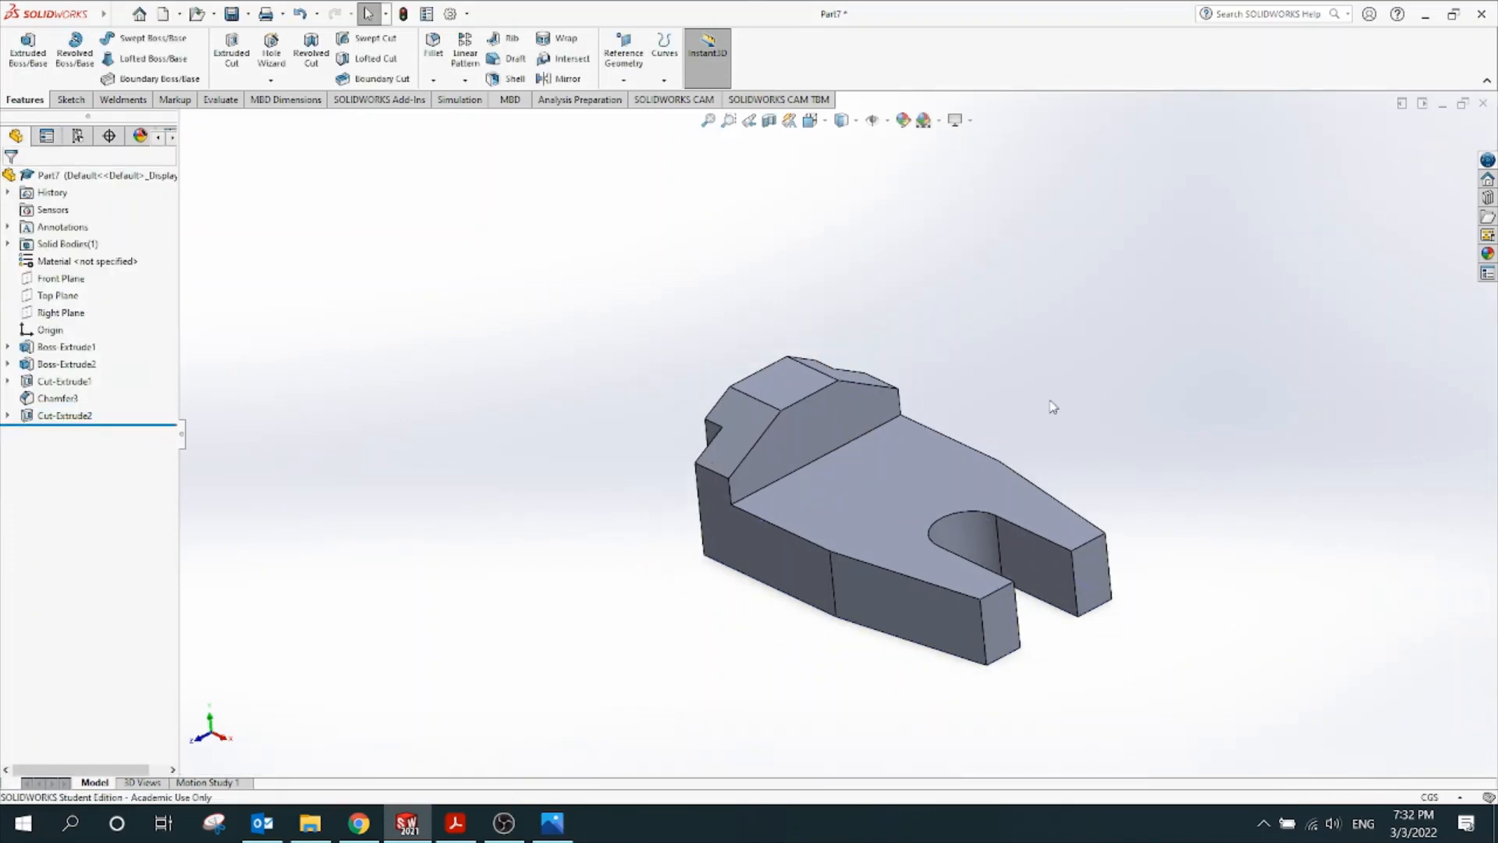
middle_click_drag(1053, 406, 1037, 463)
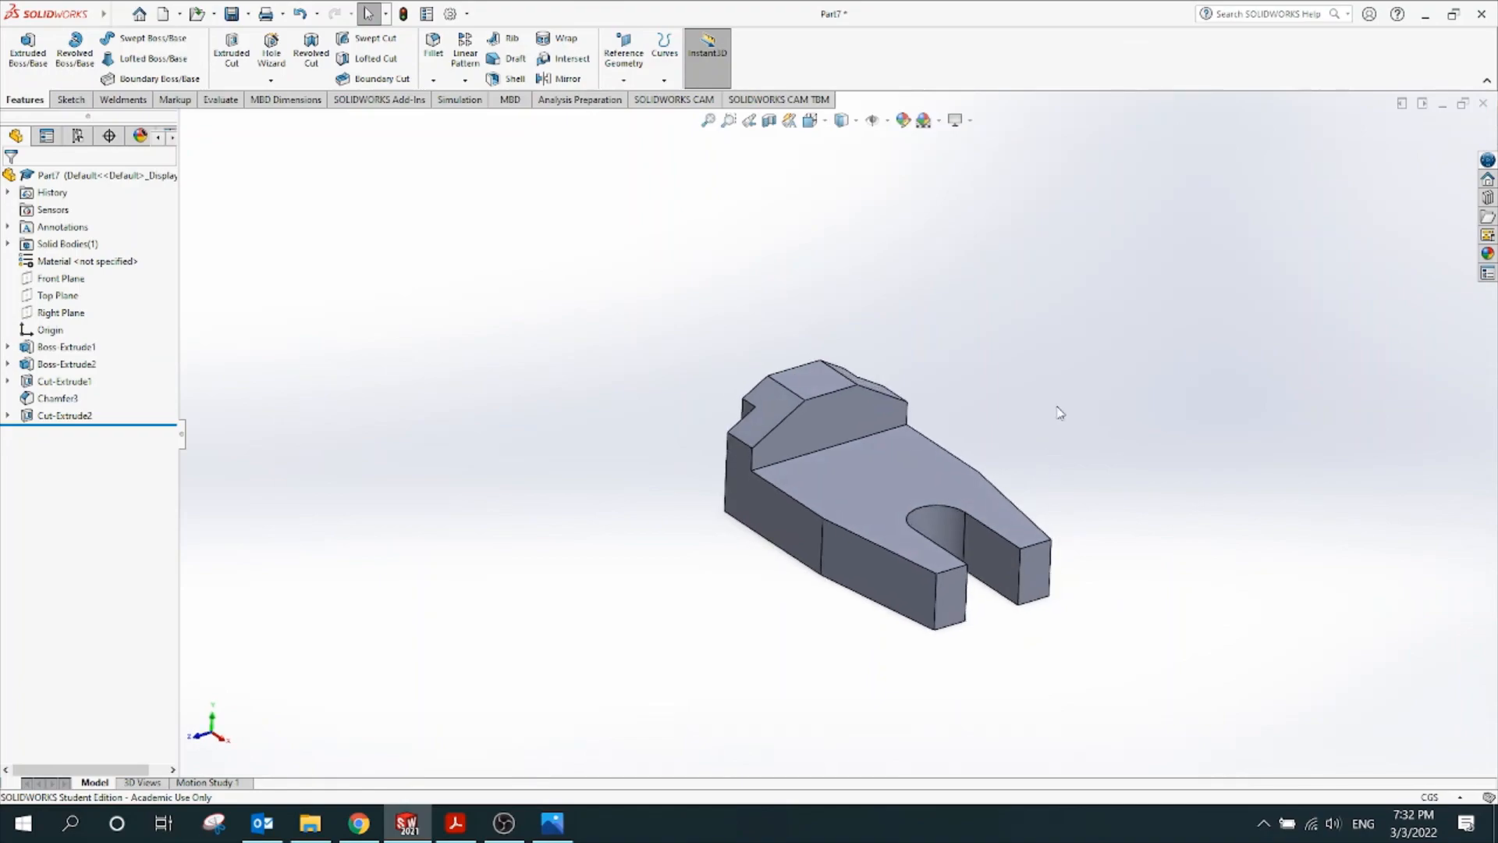